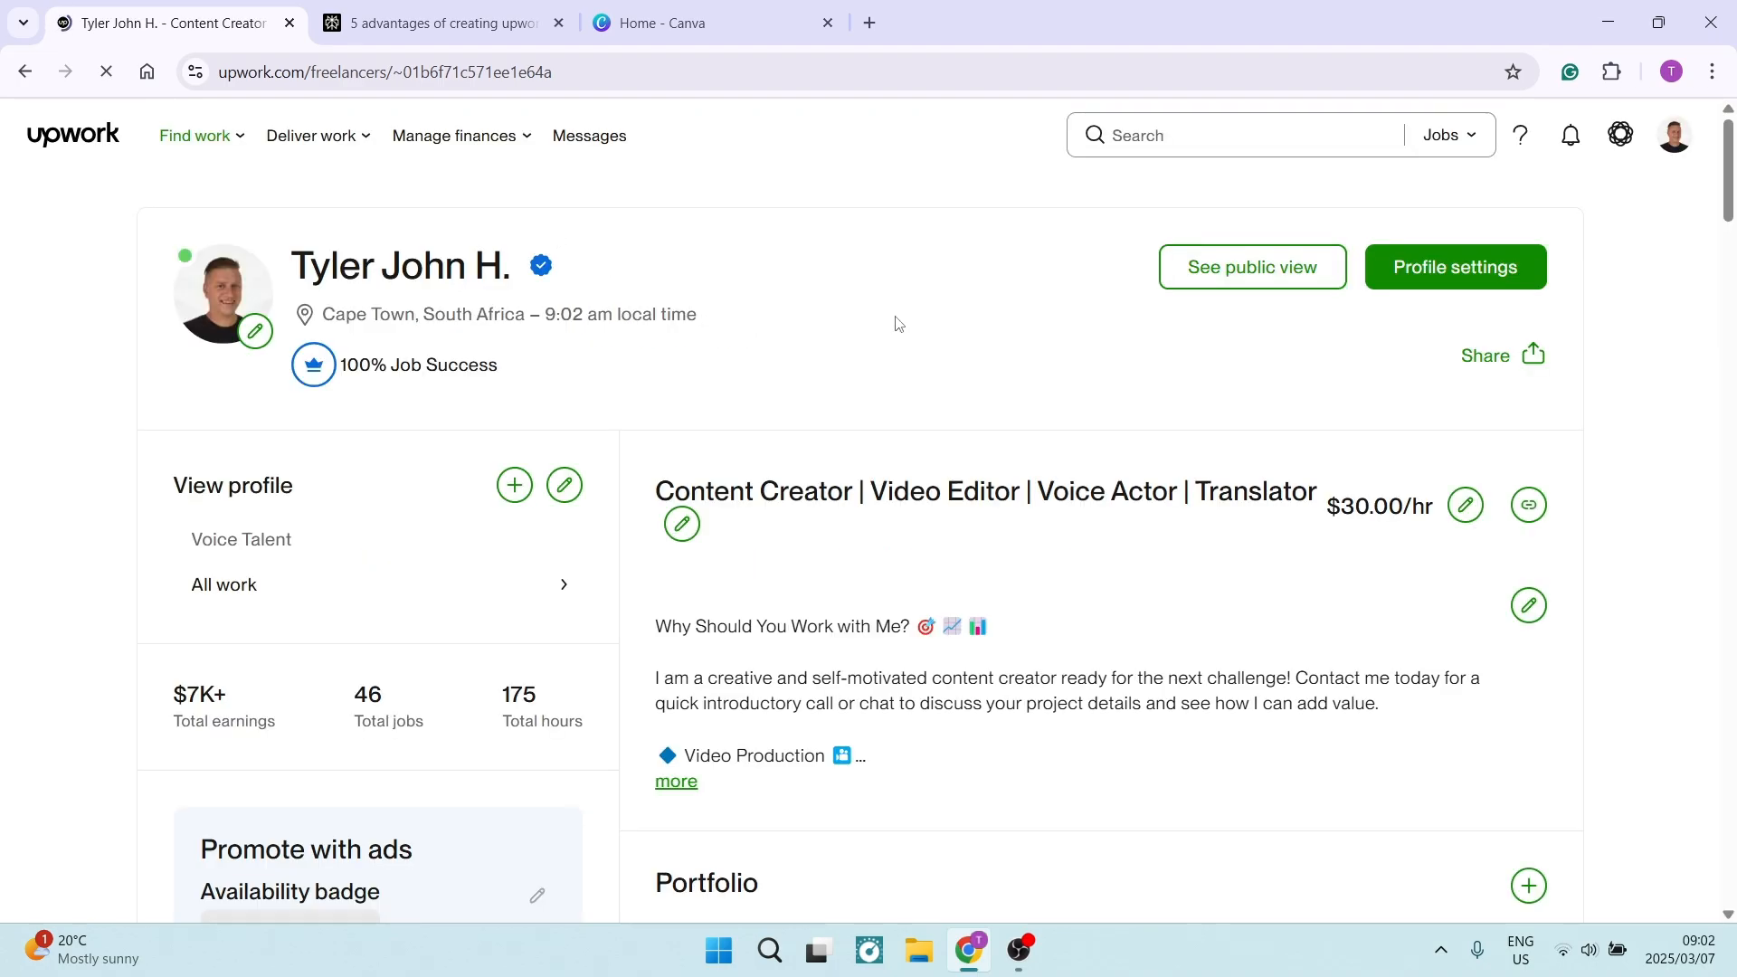
Open project management from the profile's project catalog section and start creating a new project
scroll(897, 324, down, 20)
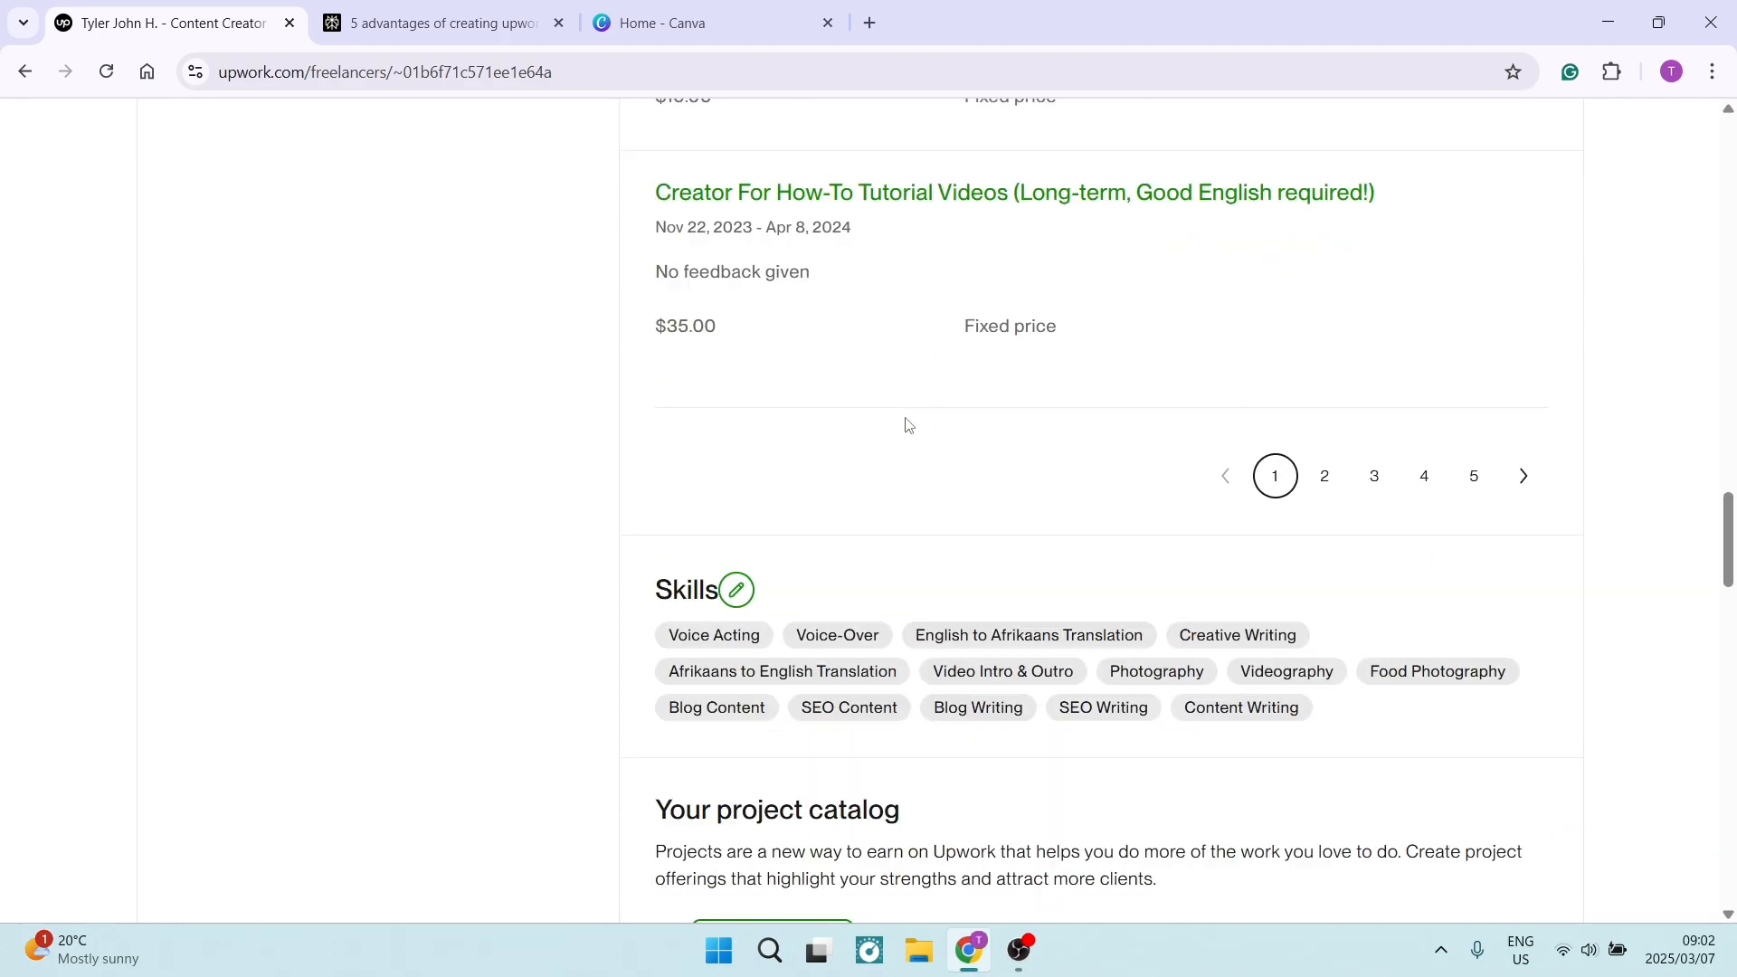
scroll(909, 425, down, 5)
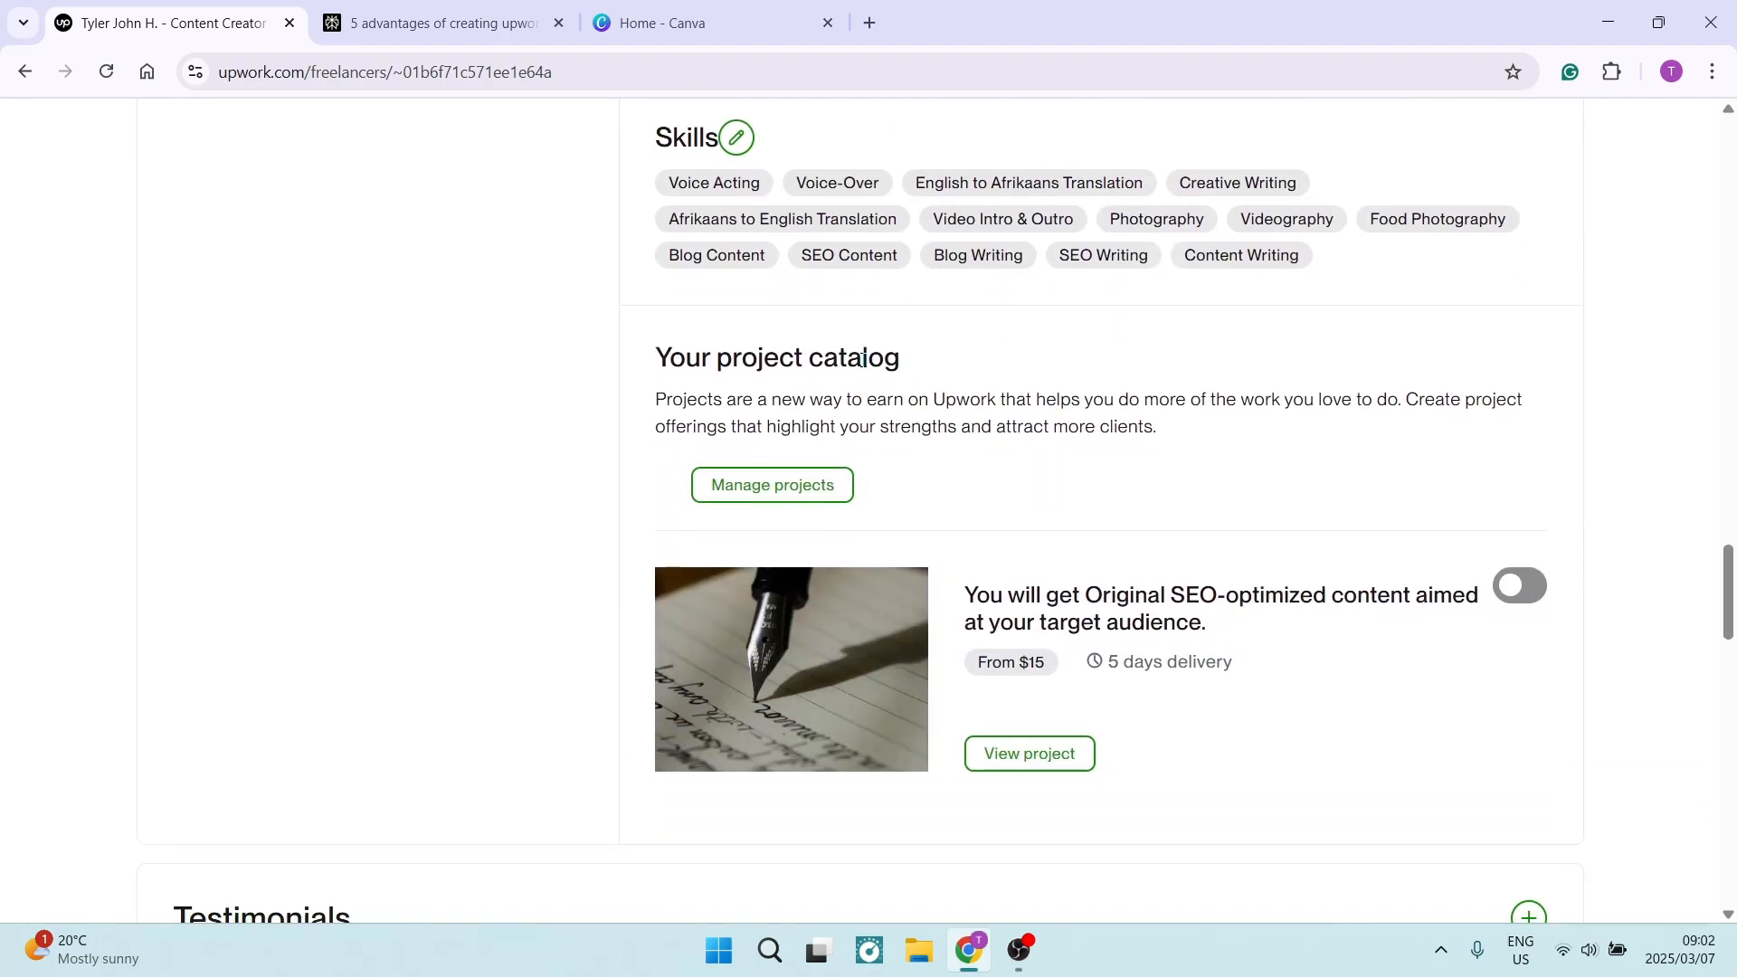
click(807, 489)
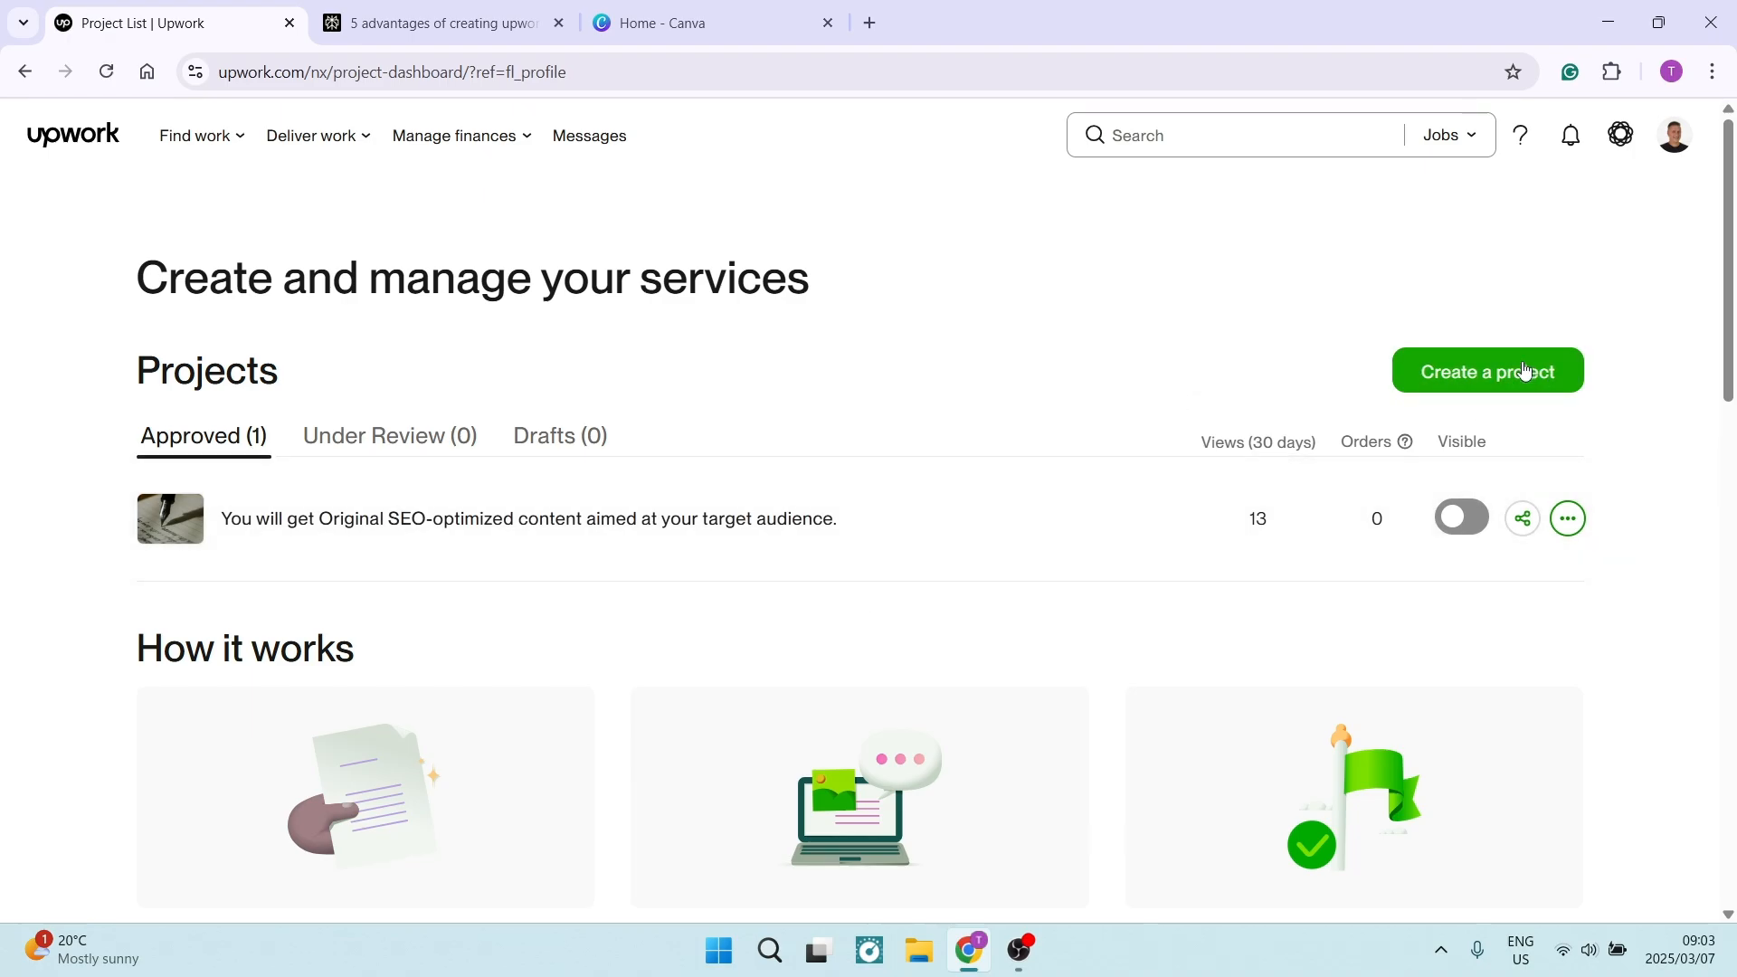
click(1520, 372)
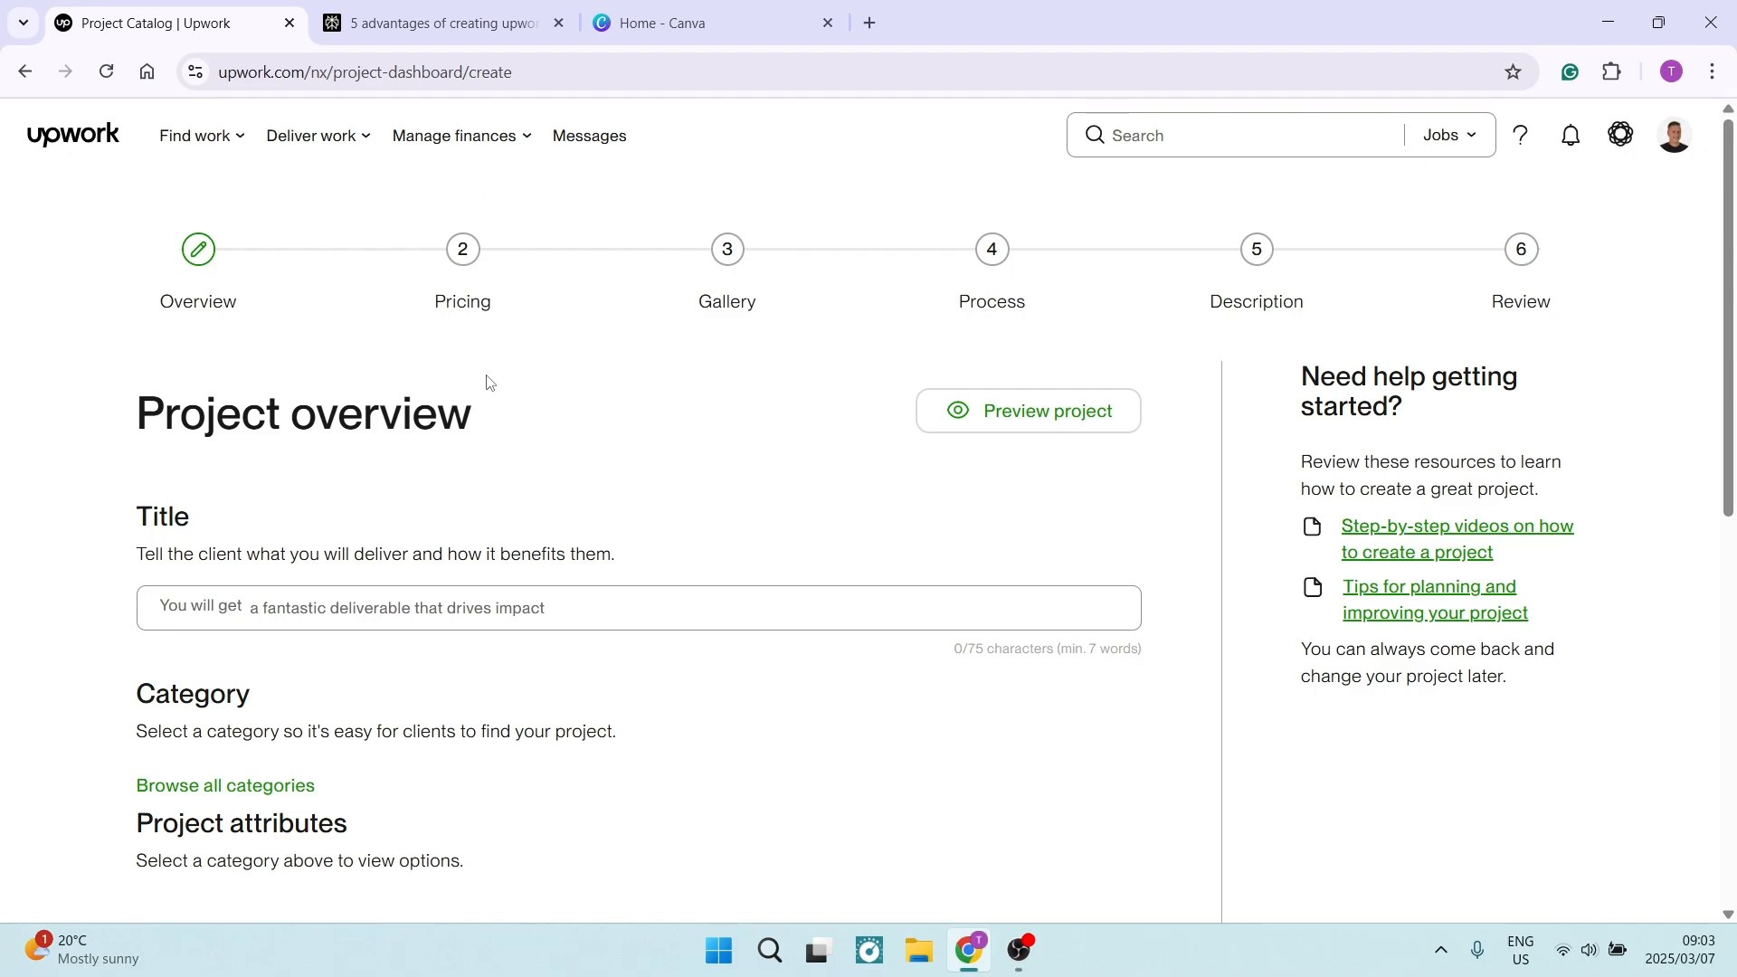
Complete the project title with "a fully functional SEO-optimized website."
scroll(648, 431, down, 1)
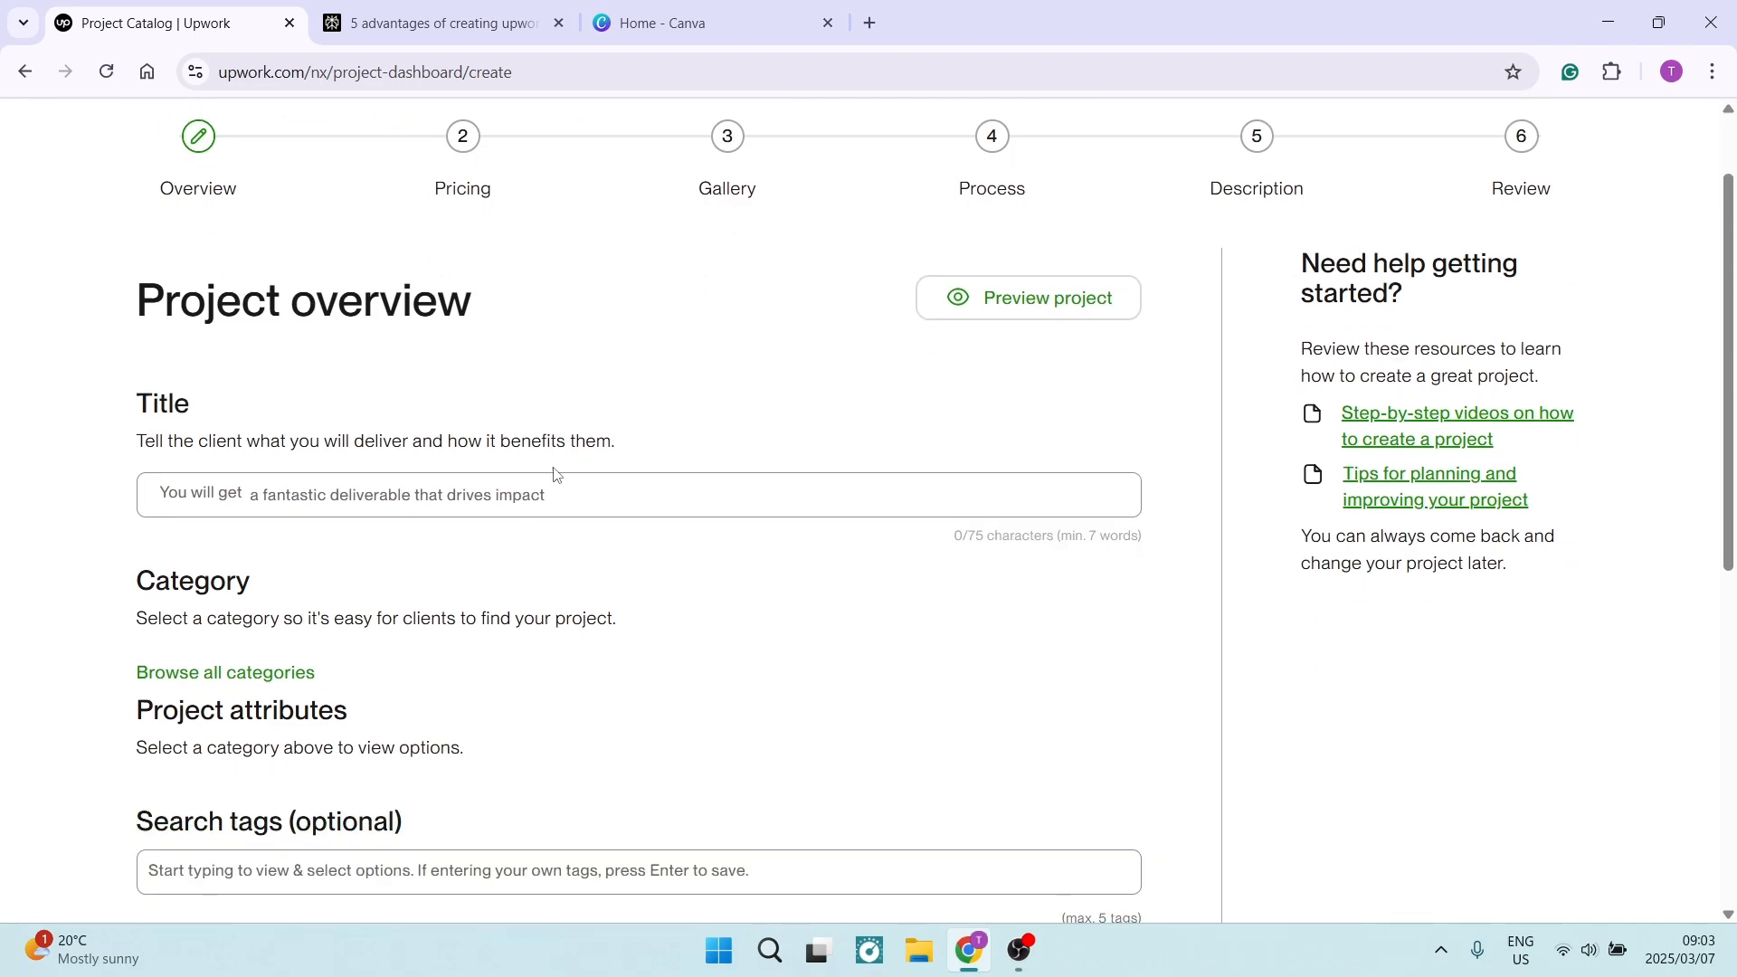
click(525, 495)
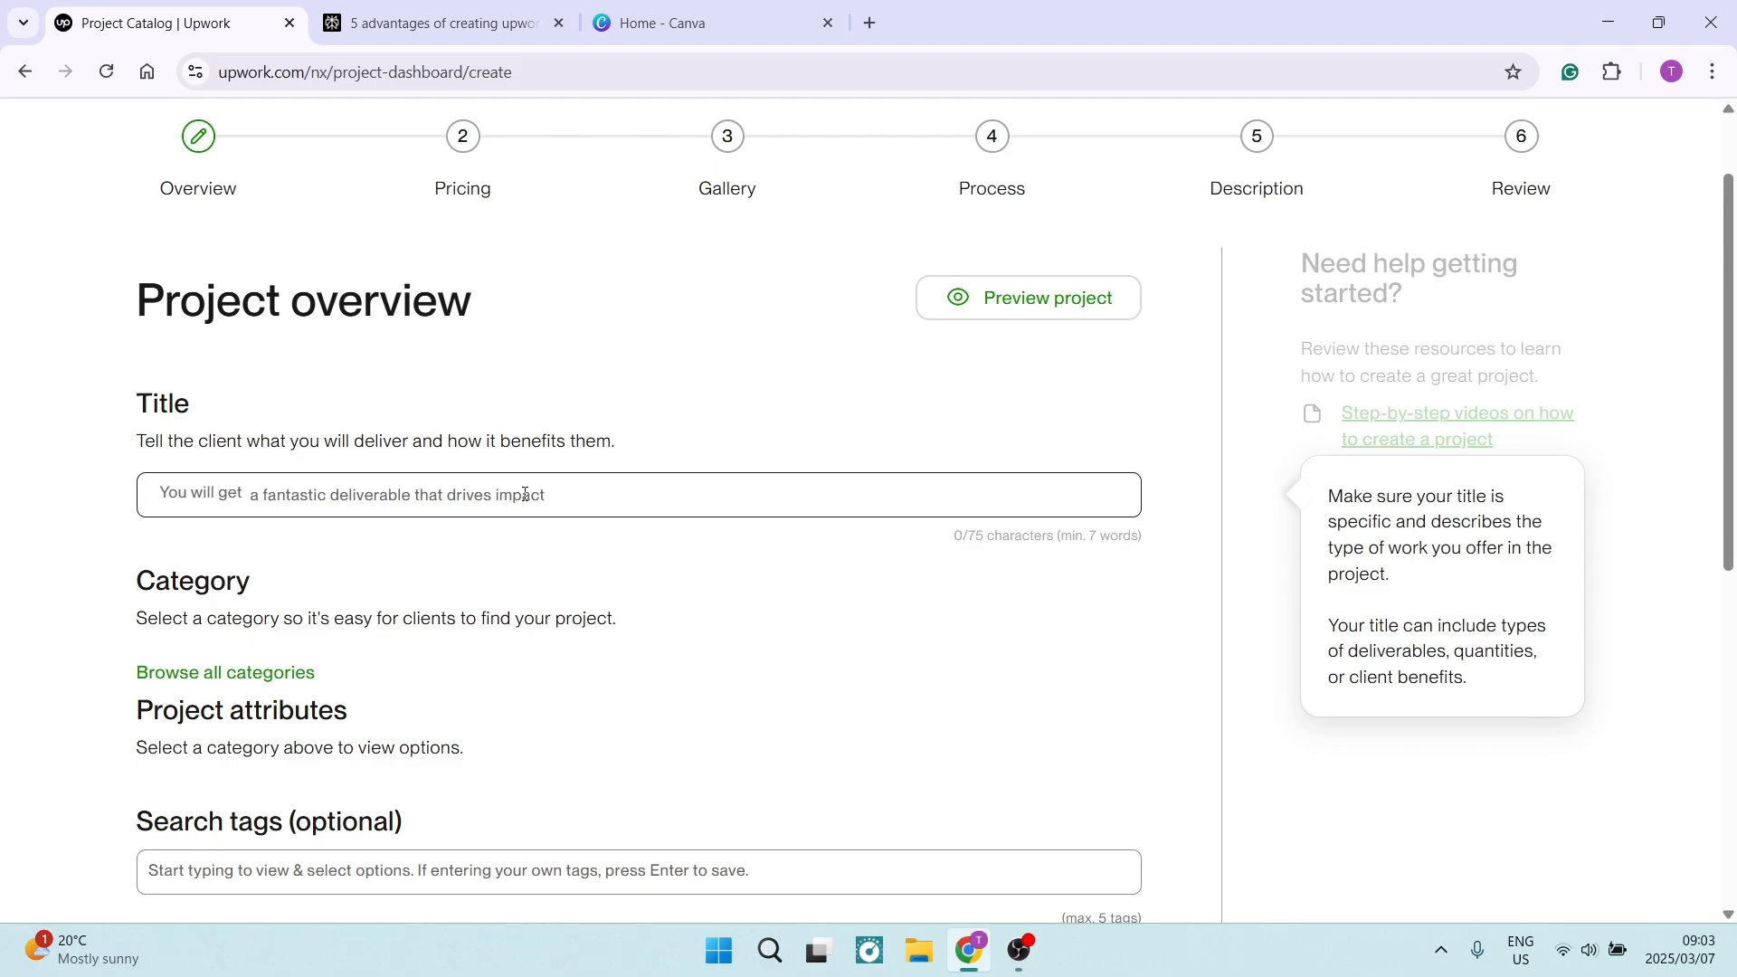
text(a fully functional SEO-optimized website.)
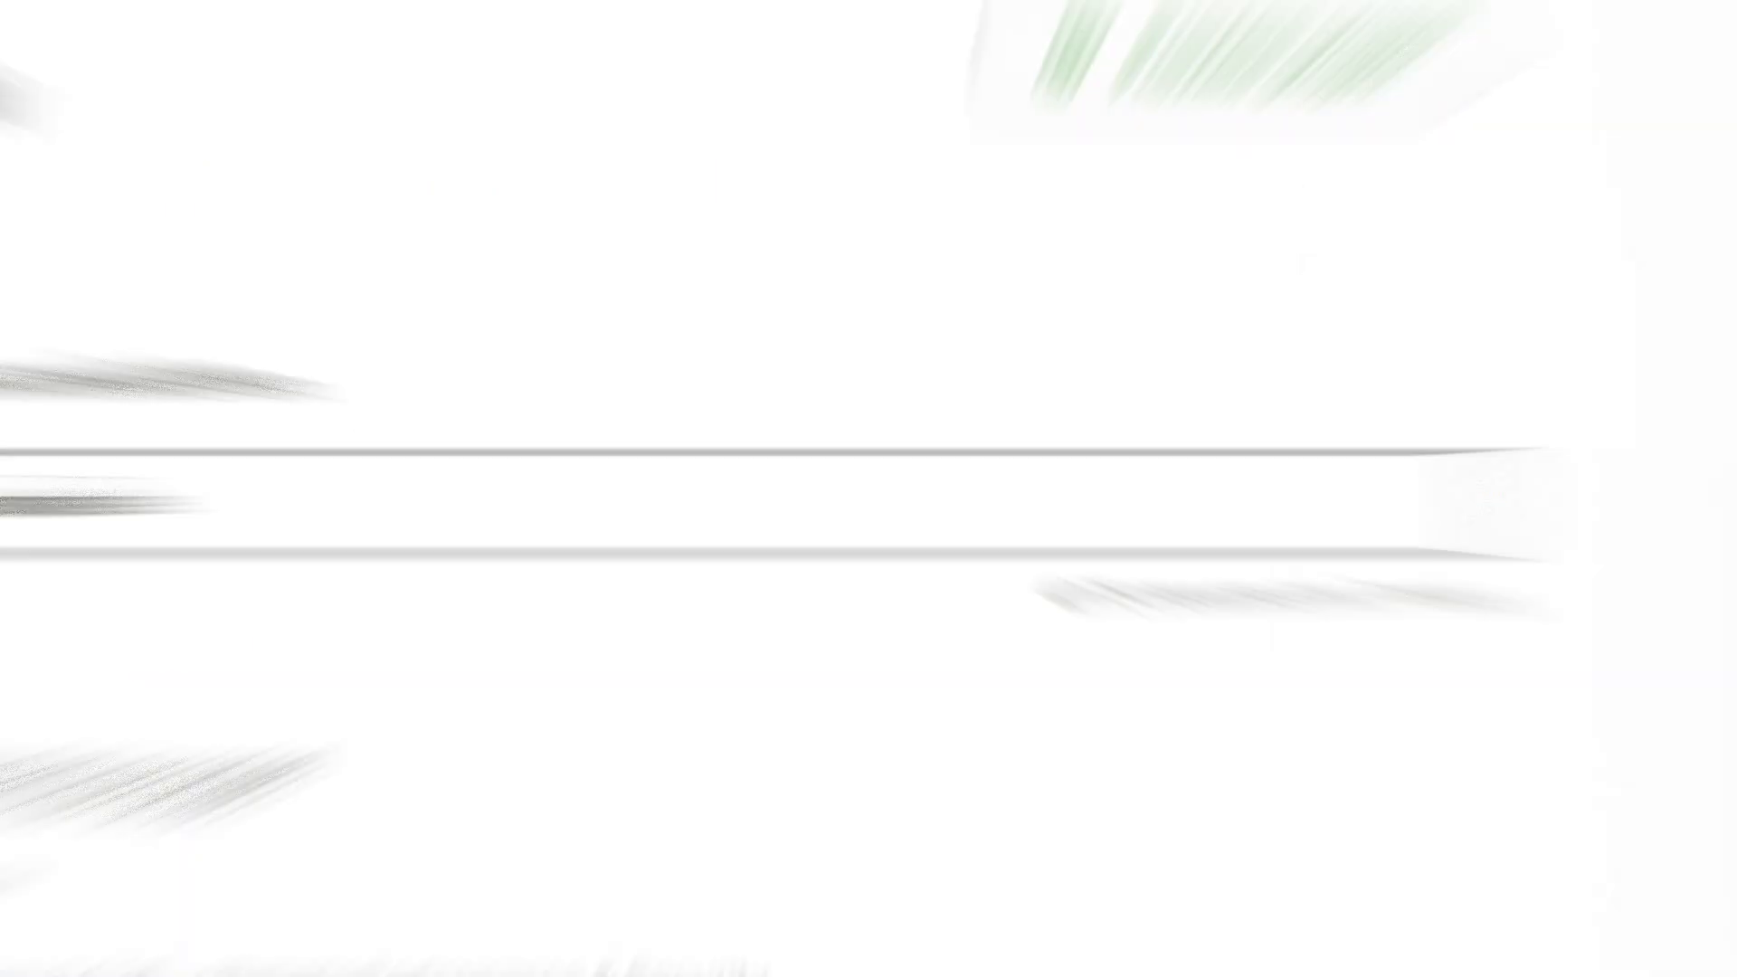
click(593, 589)
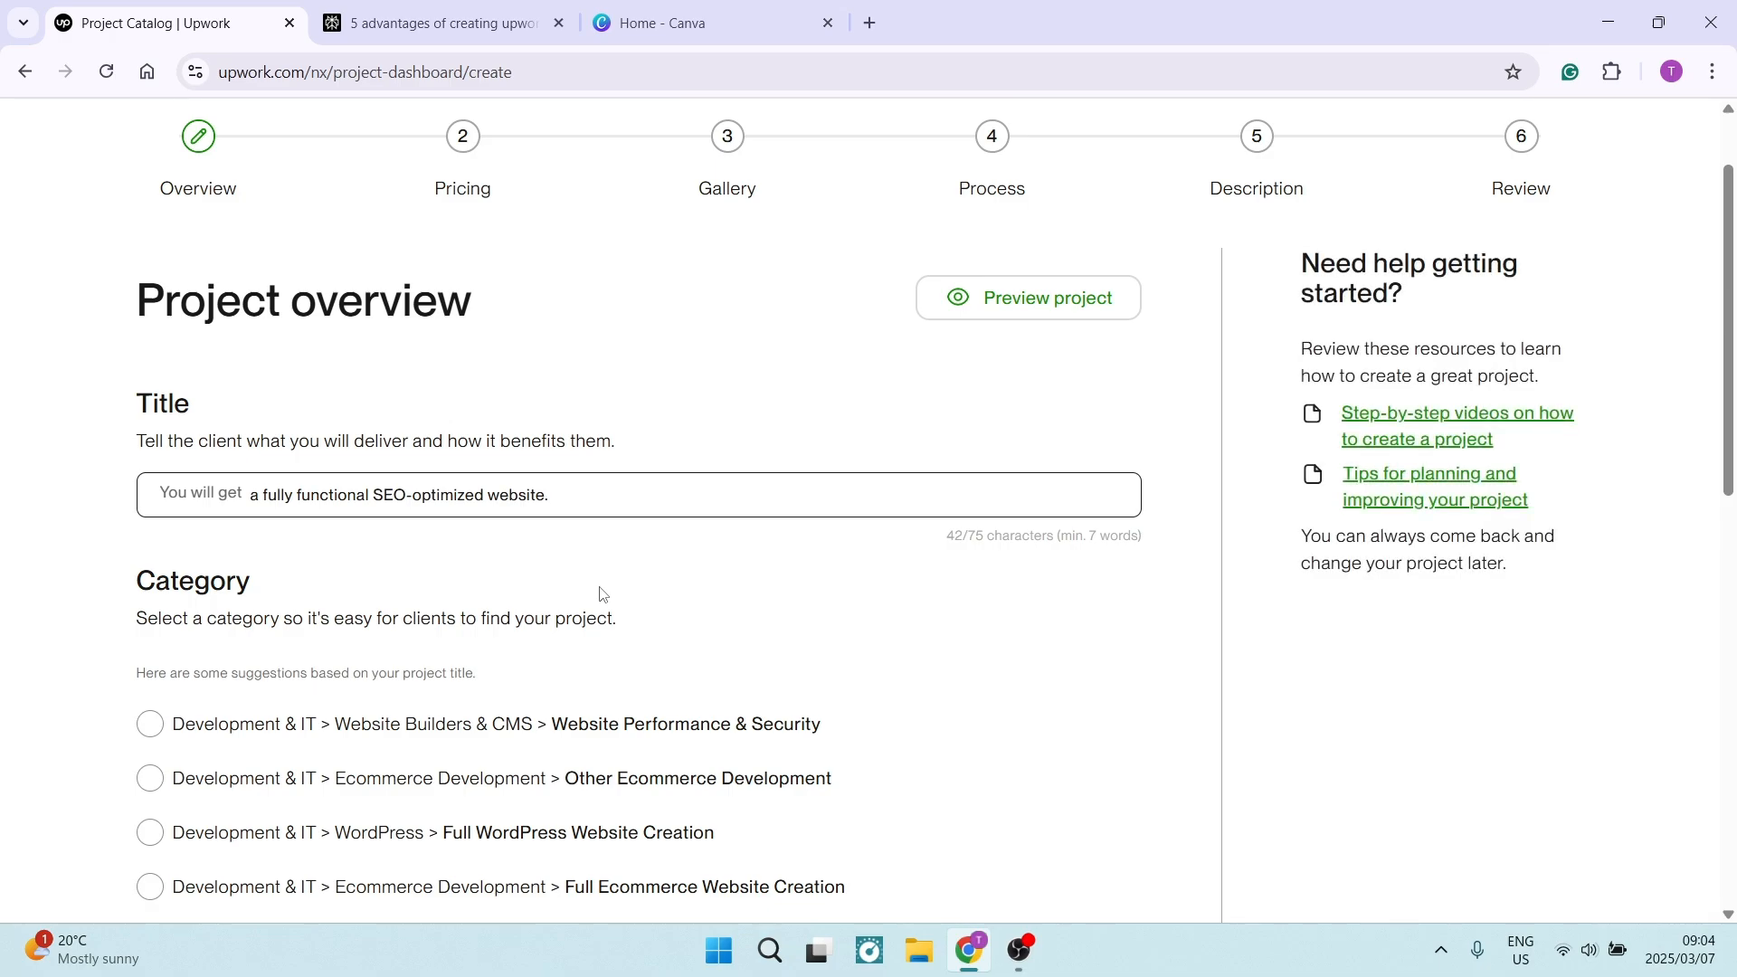
click(690, 512)
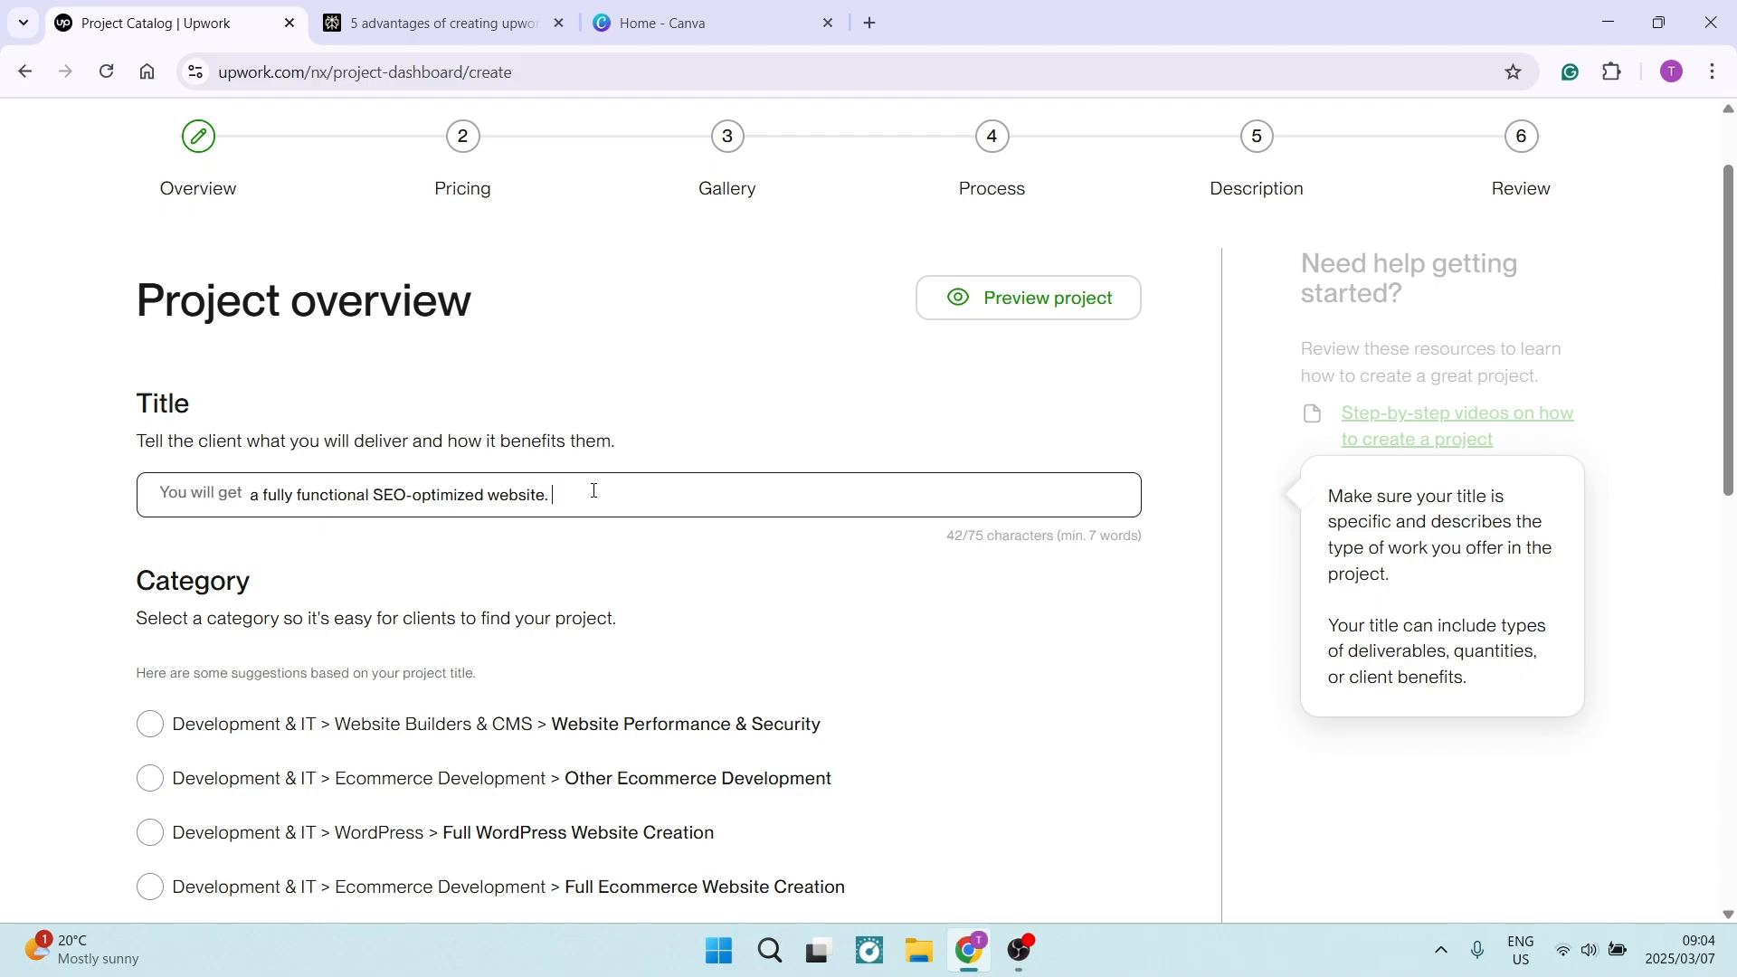
click(582, 547)
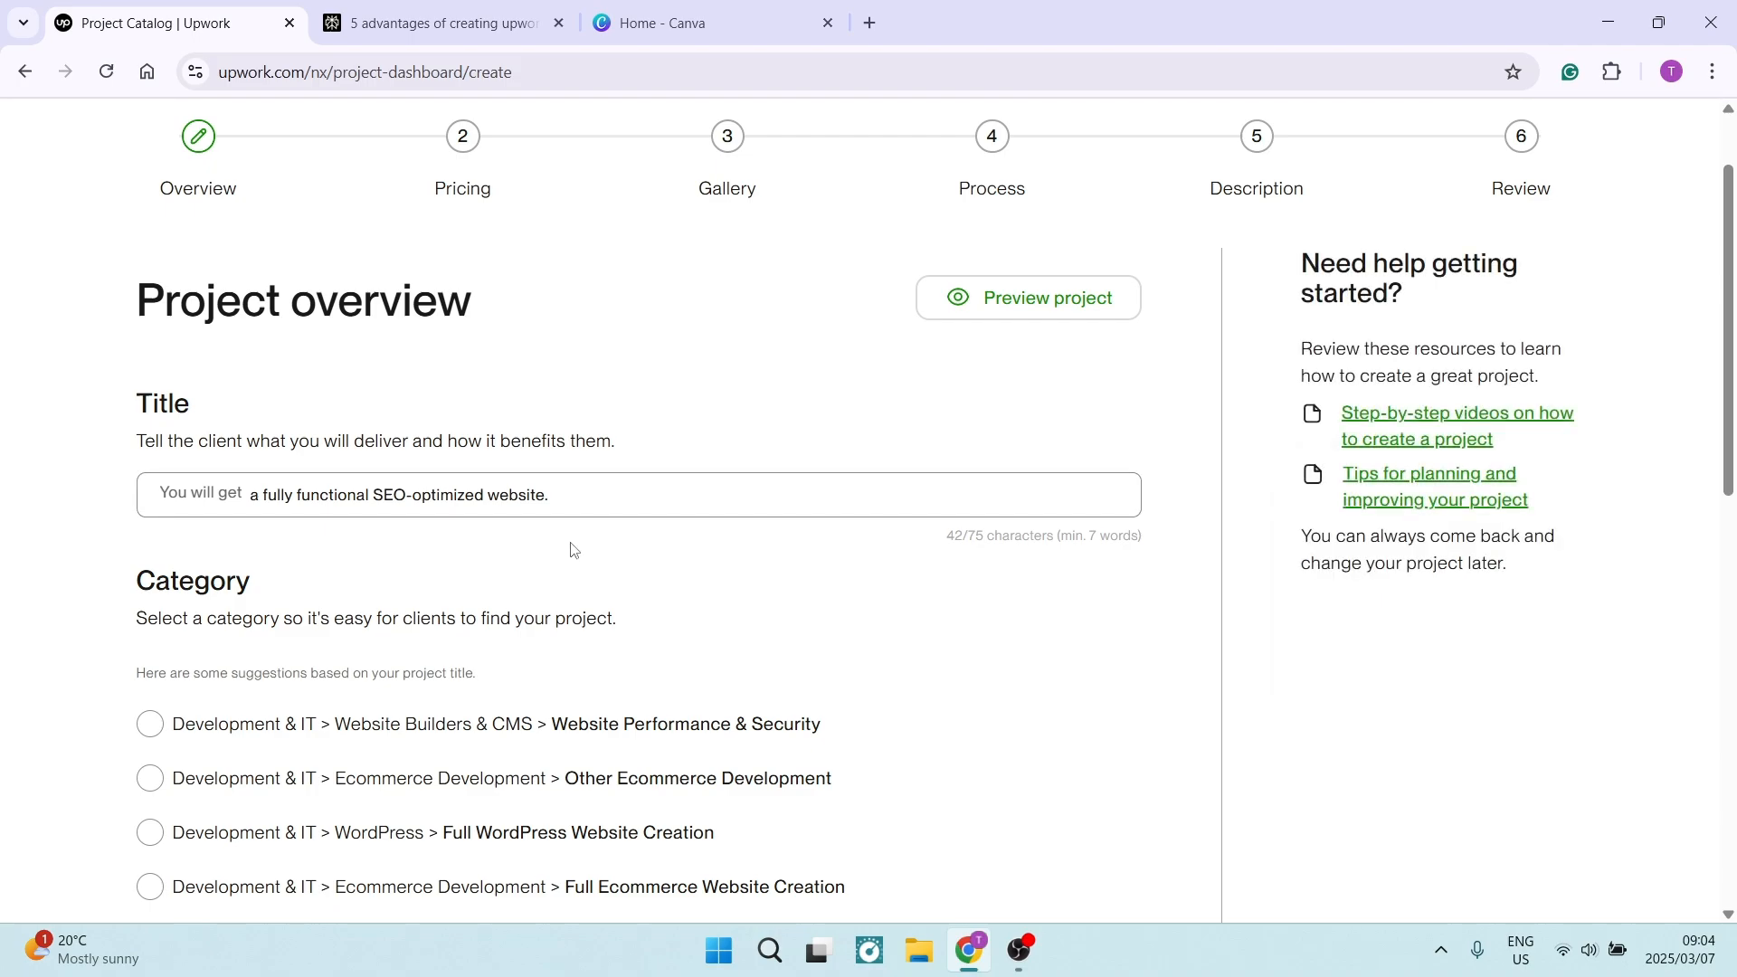
Choose the suggested category Website Performance & Security under Website Builders & CMS, with Squarespace as the platform
scroll(572, 550, down, 2)
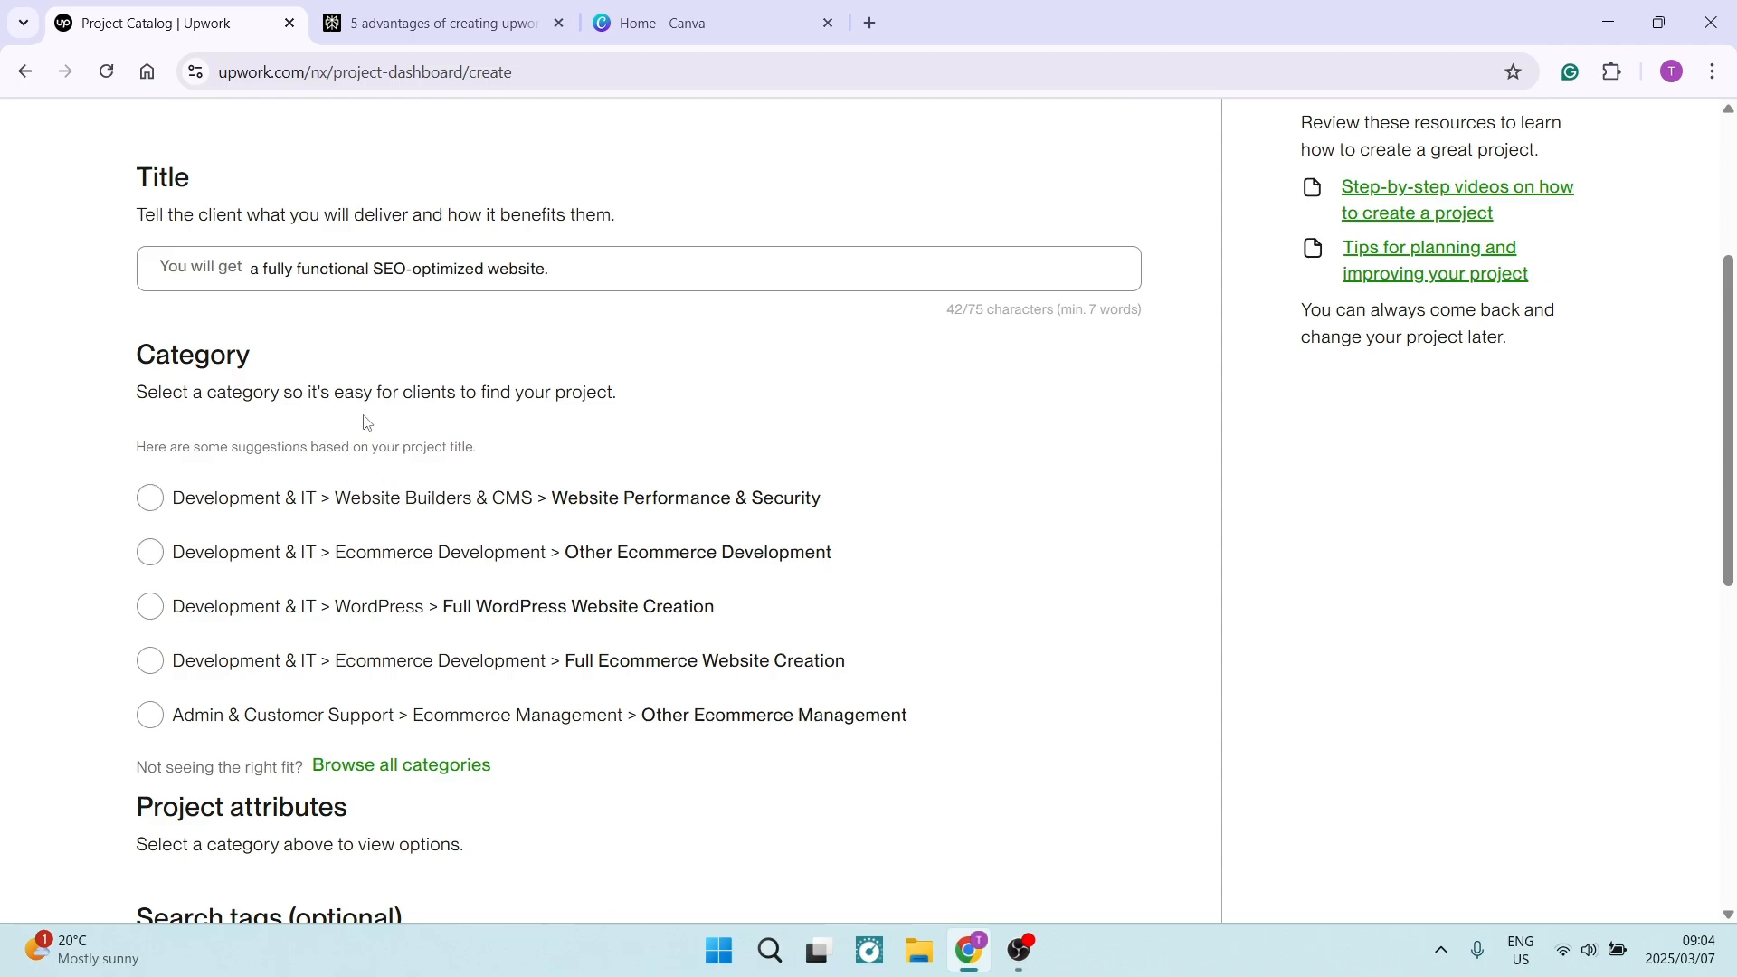
scroll(367, 422, down, 1)
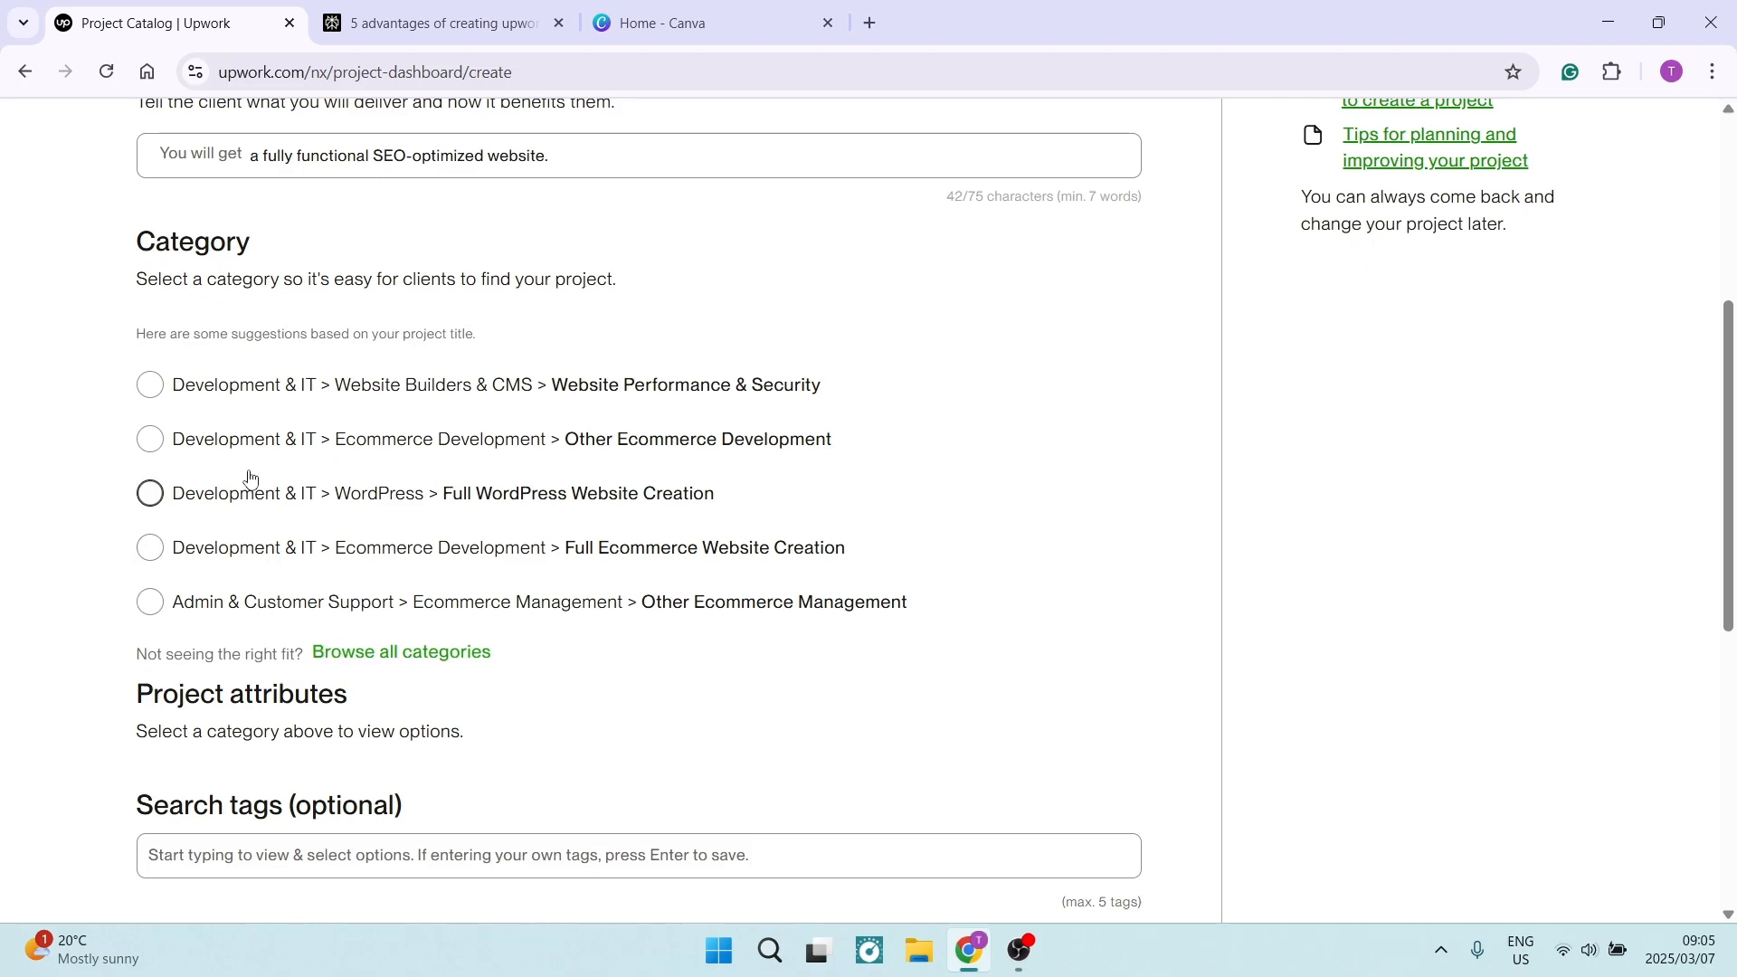
click(151, 387)
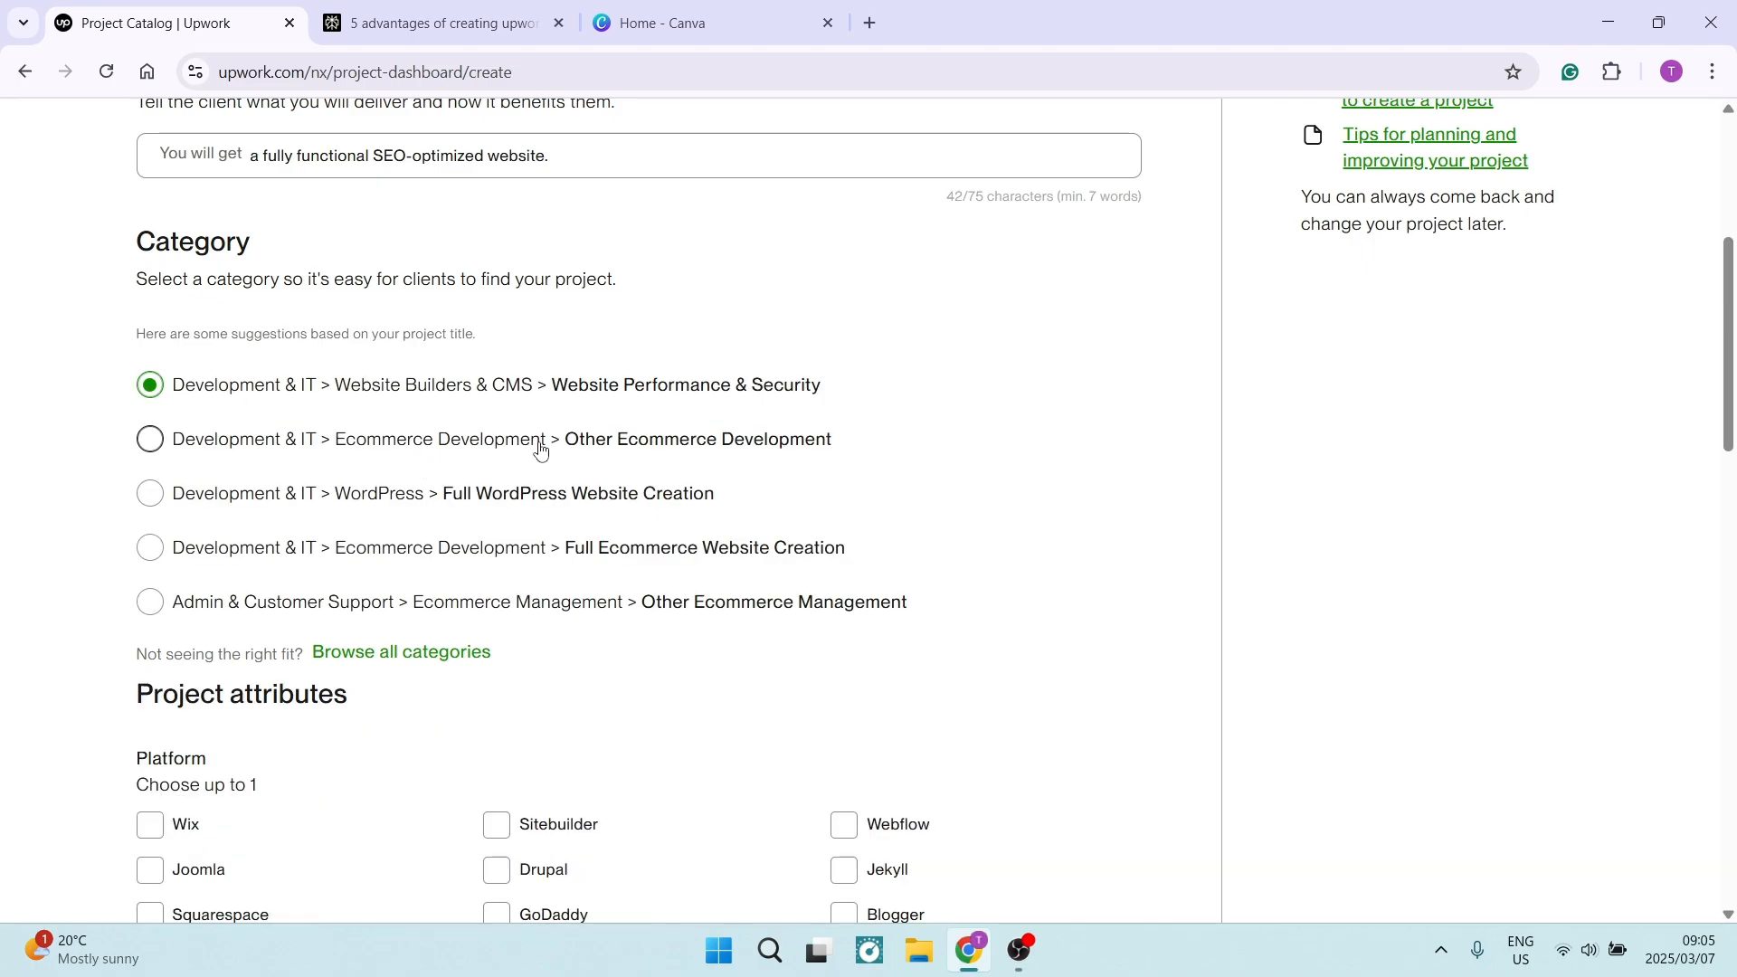
scroll(597, 656, down, 4)
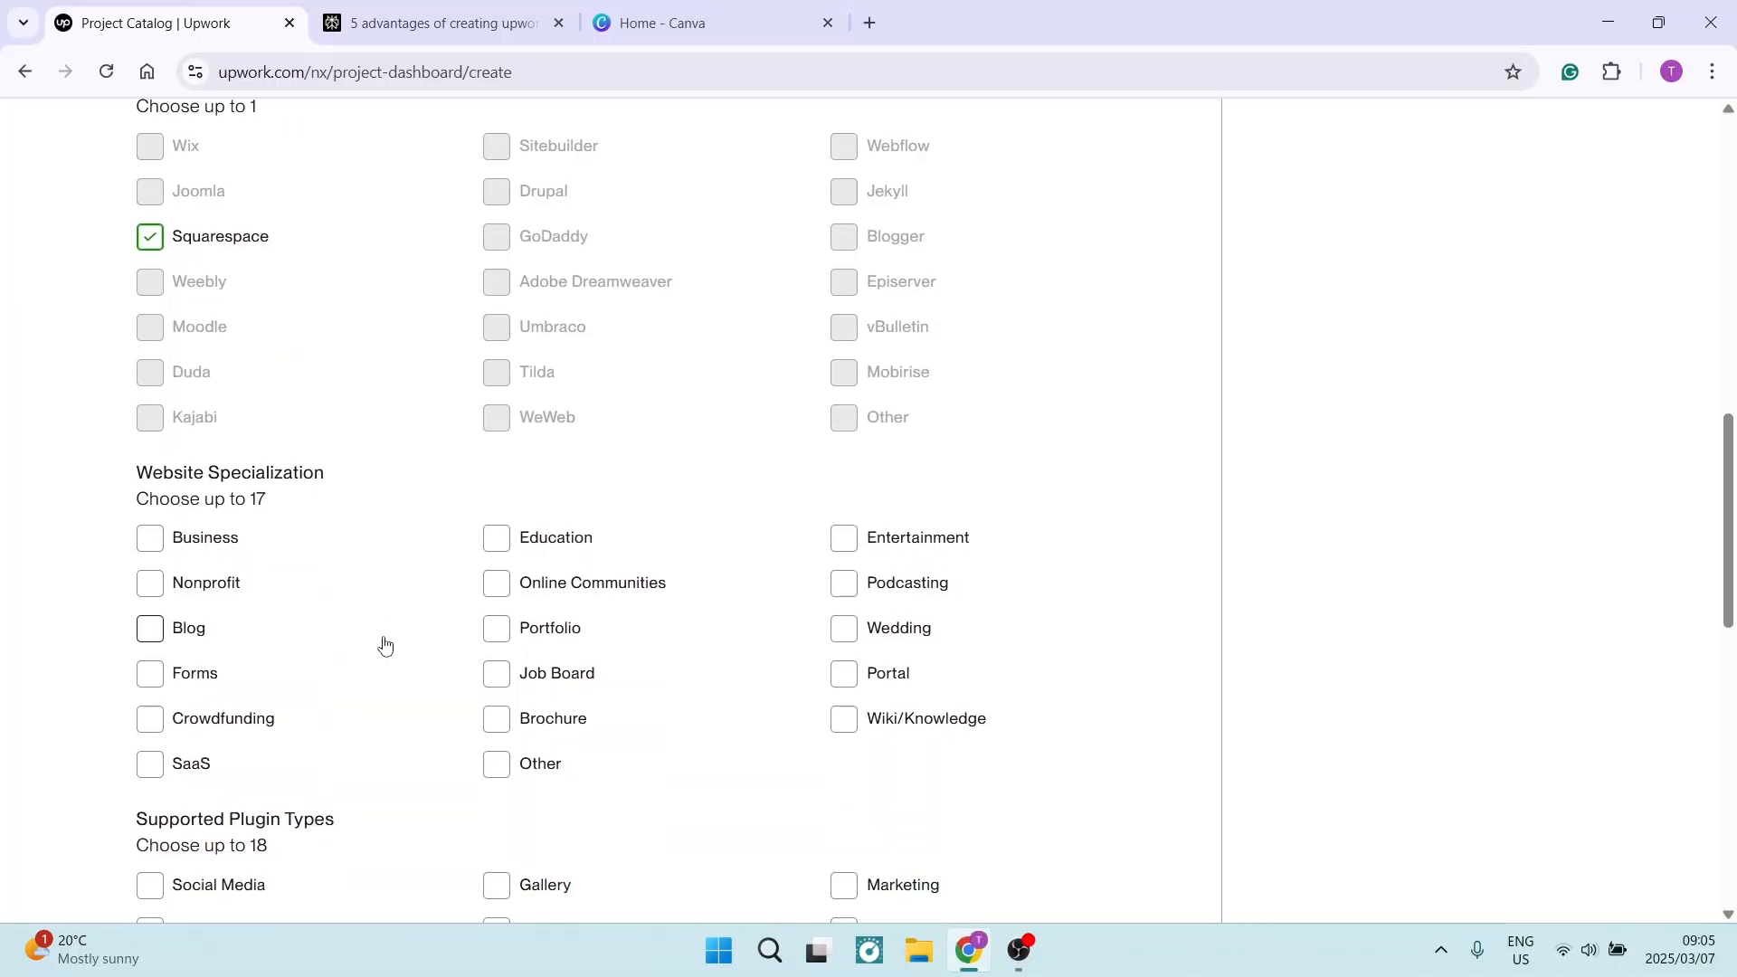
Select Business, Education and Entertainment as the website specializations
scroll(384, 647, down, 2)
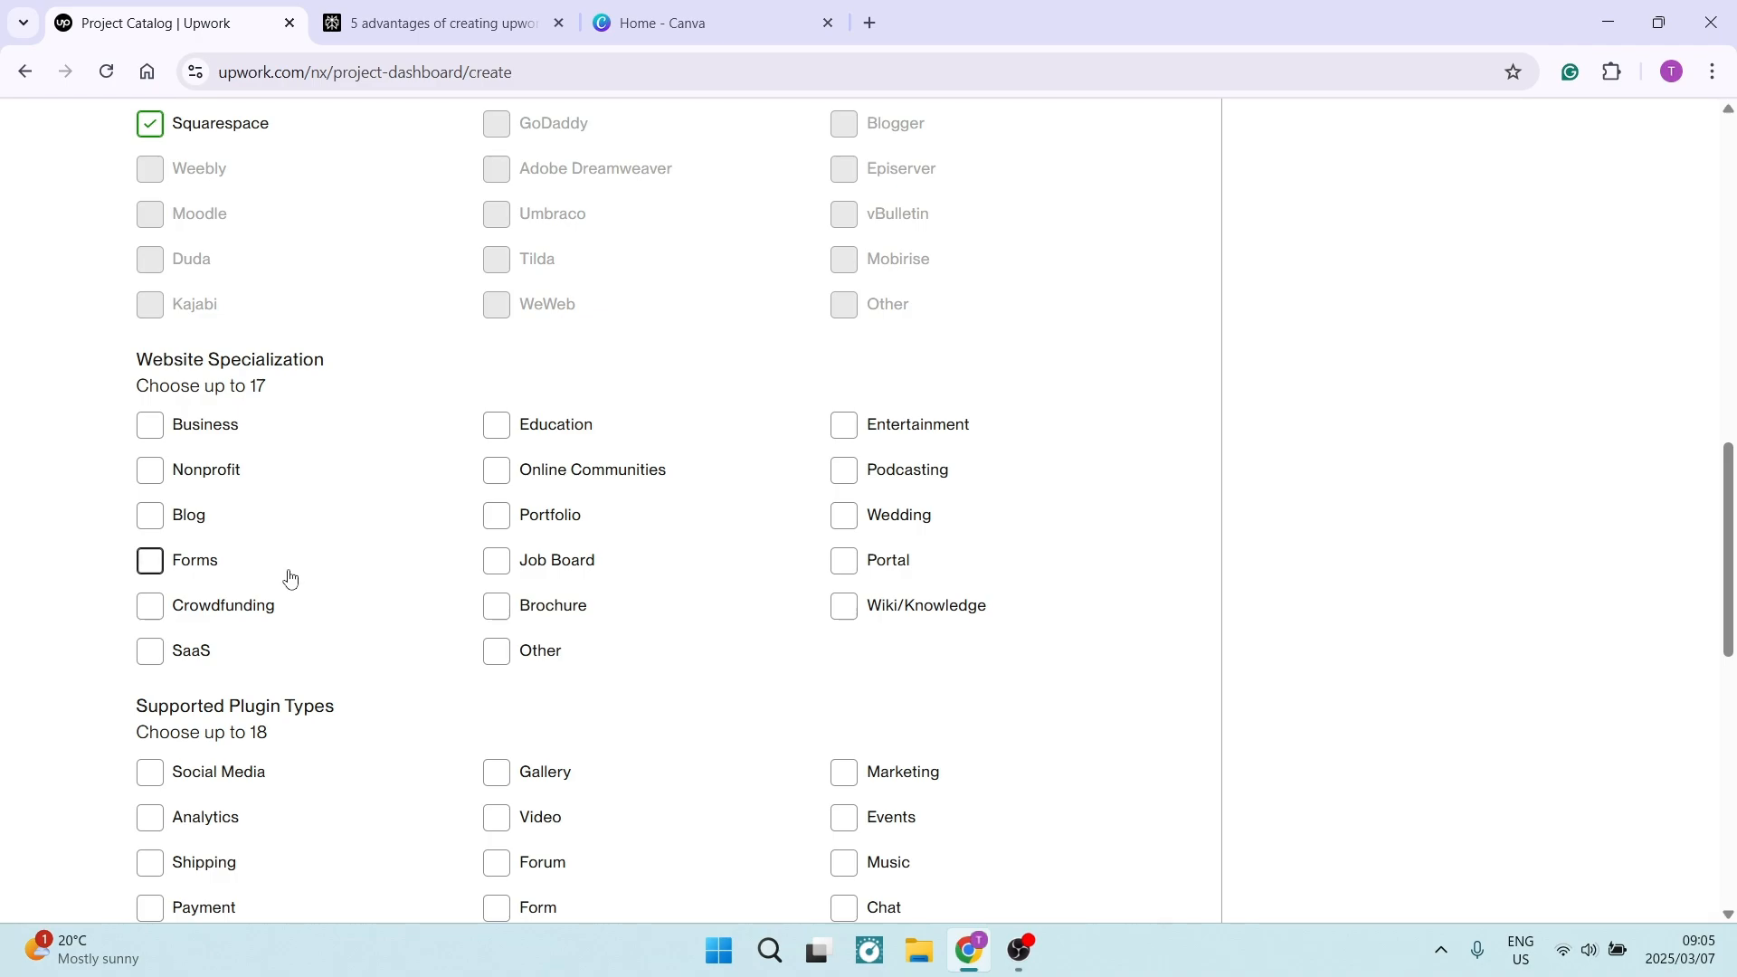
click(153, 432)
click(502, 429)
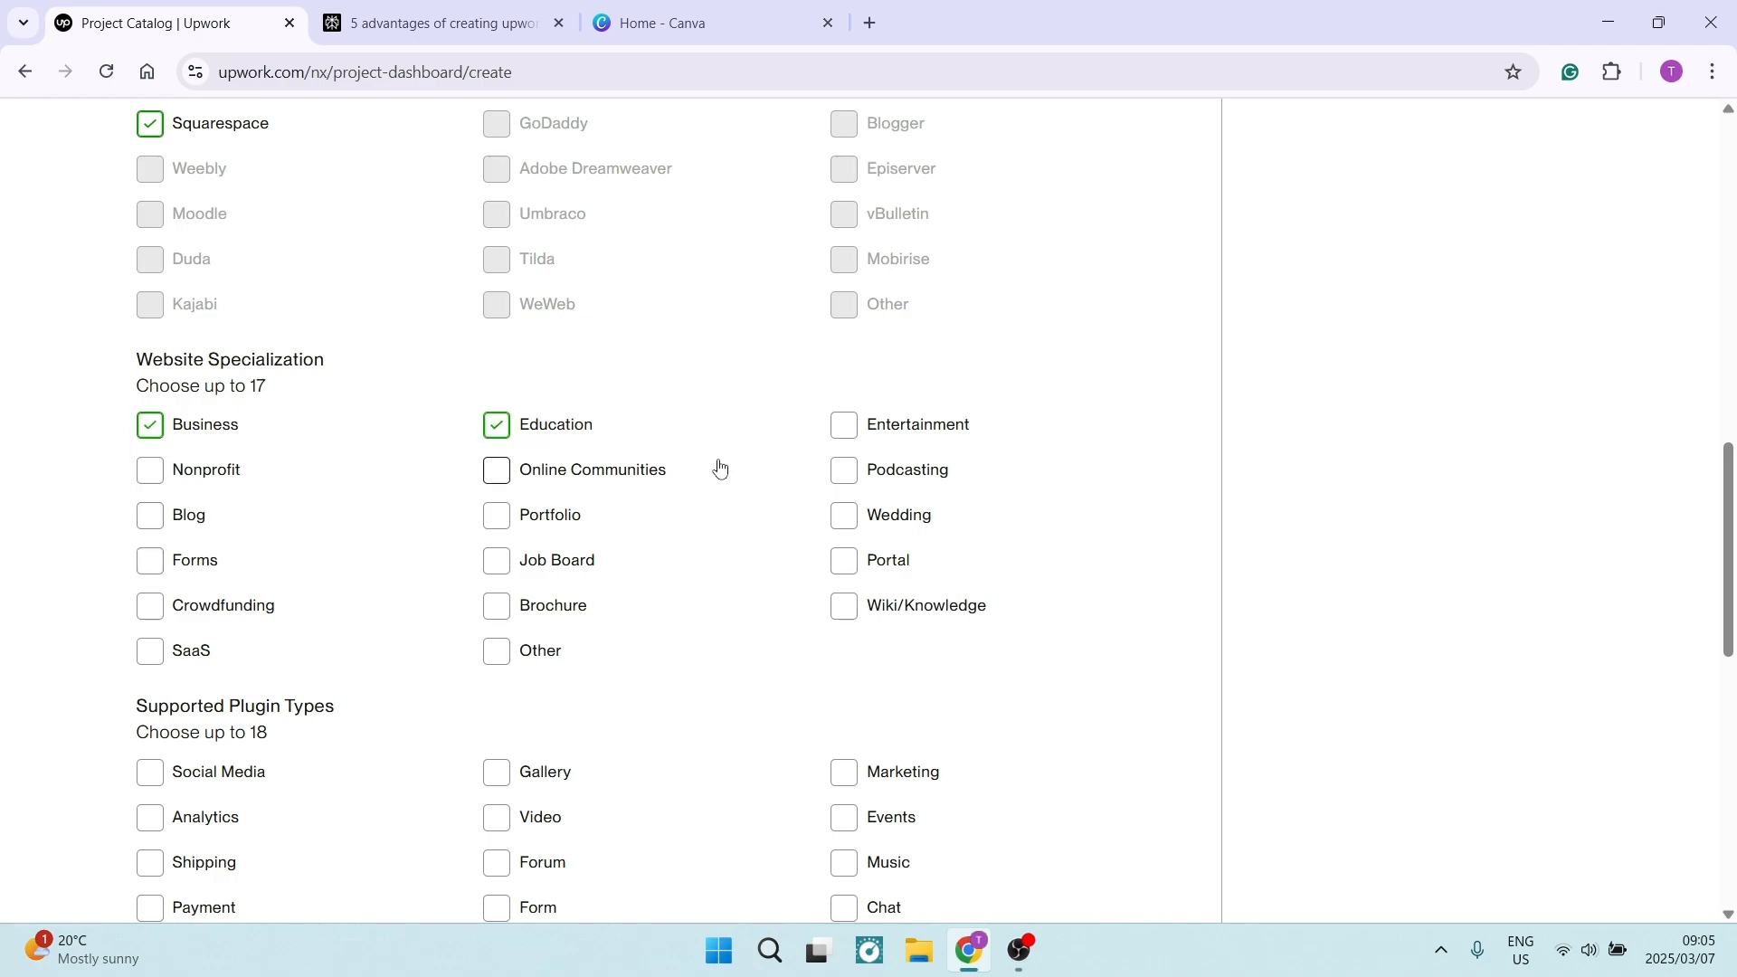
click(847, 432)
Select Social Media, Analytics, Shipping and Payment as the supported plugin types
scroll(397, 566, down, 3)
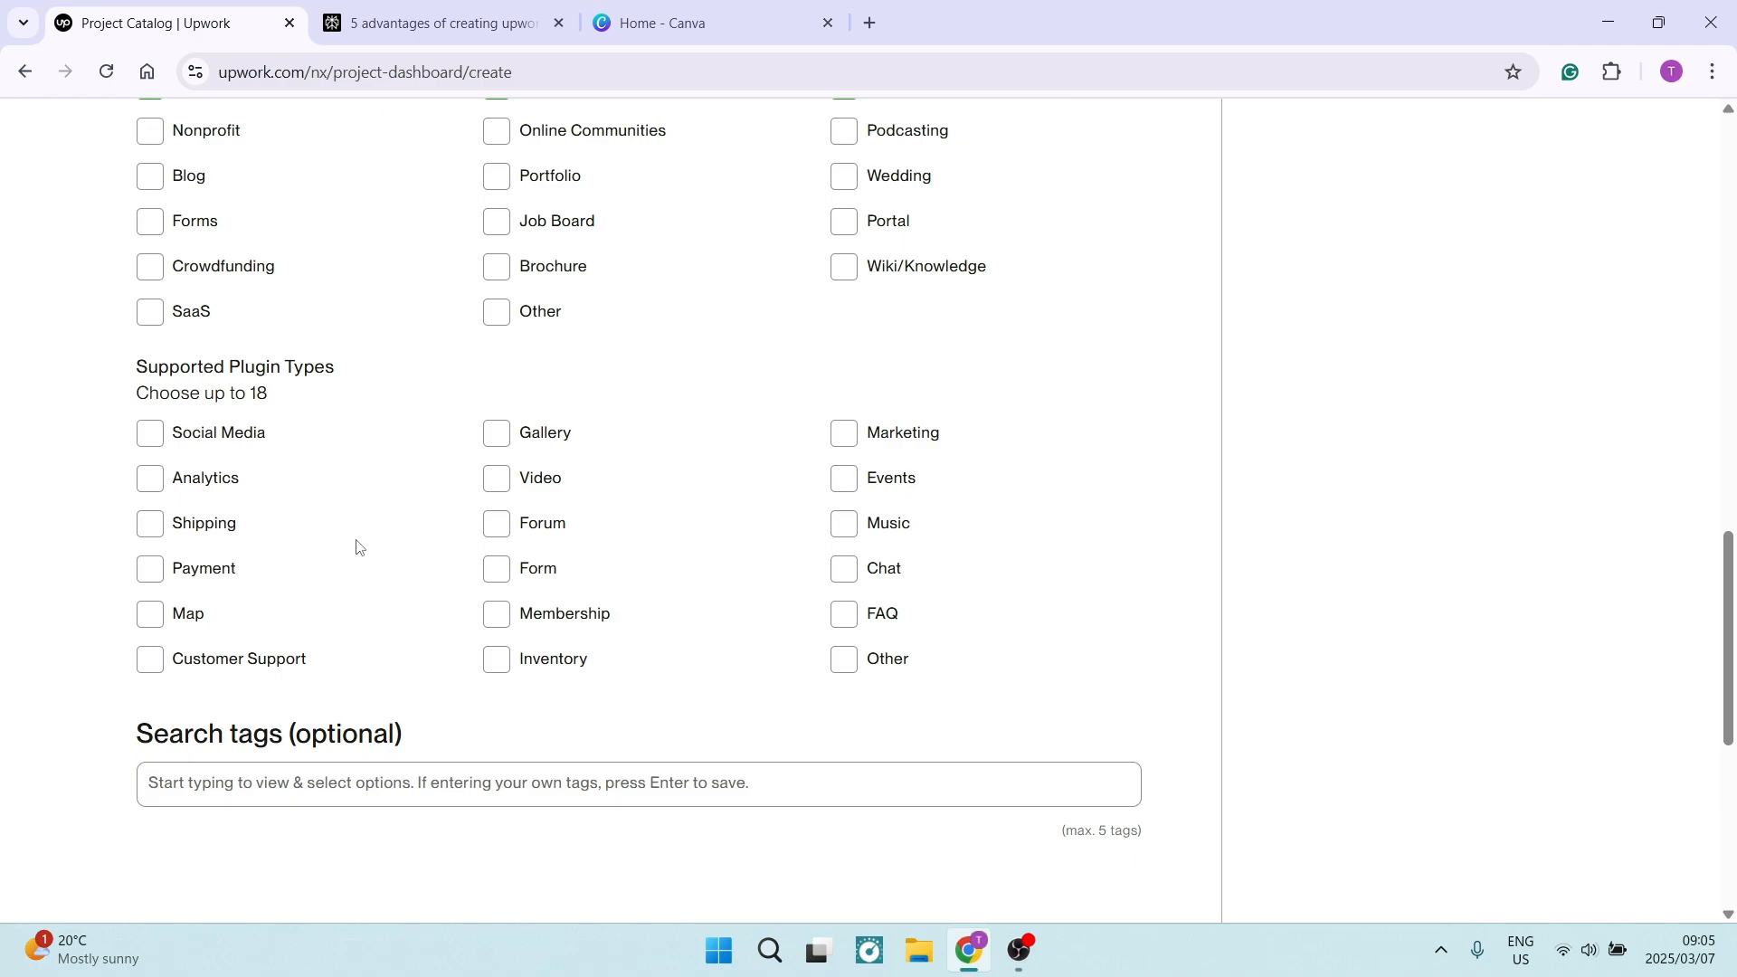
click(150, 436)
click(150, 480)
click(149, 523)
click(149, 570)
scroll(365, 658, down, 1)
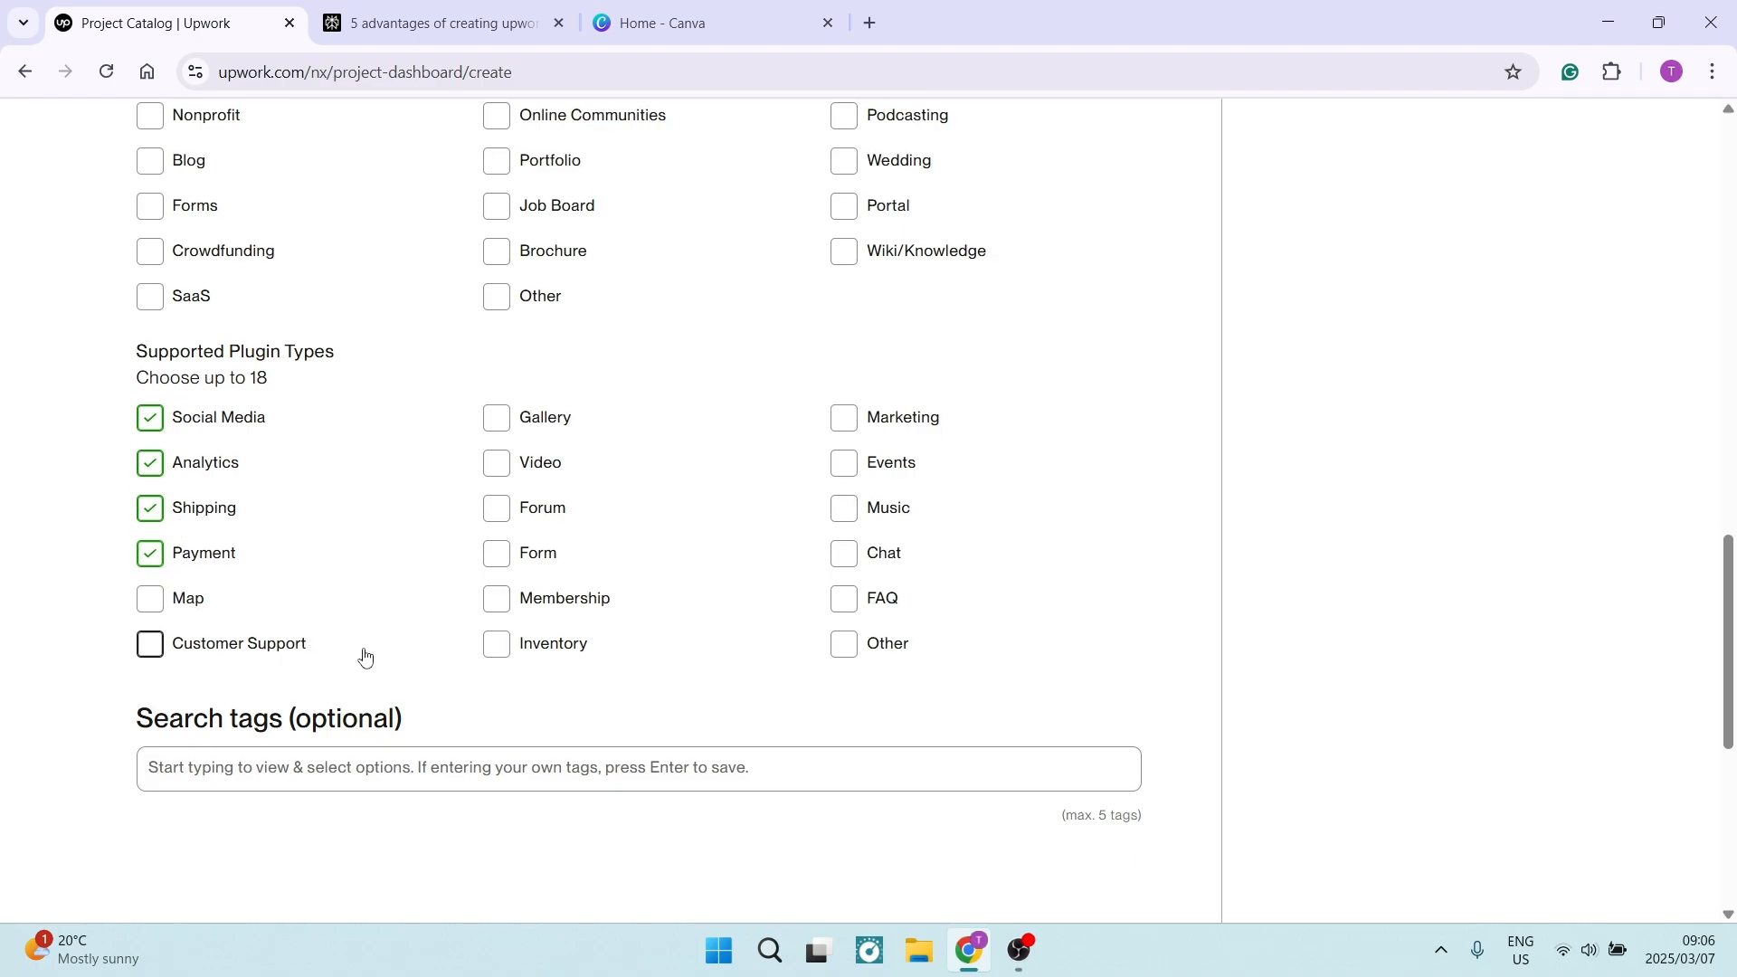
scroll(367, 658, up, 2)
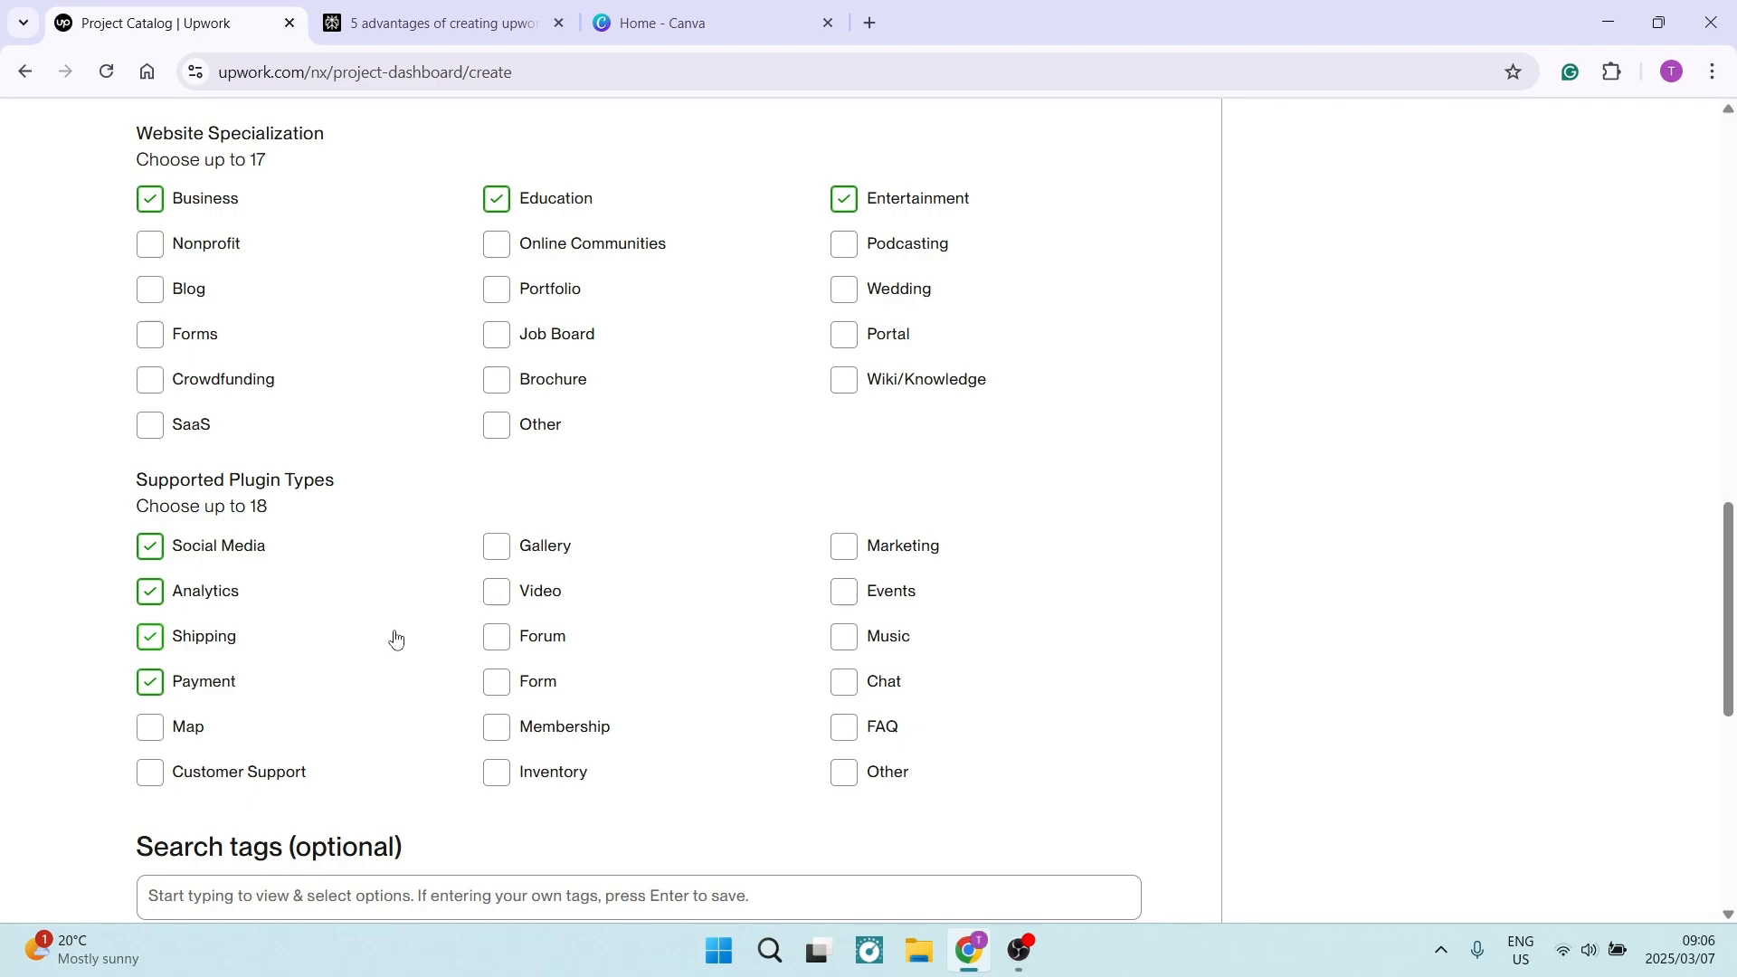
Search the tag suggestions for "website" and add Website Builder as a search tag
scroll(399, 640, down, 1)
scroll(399, 640, down, 3)
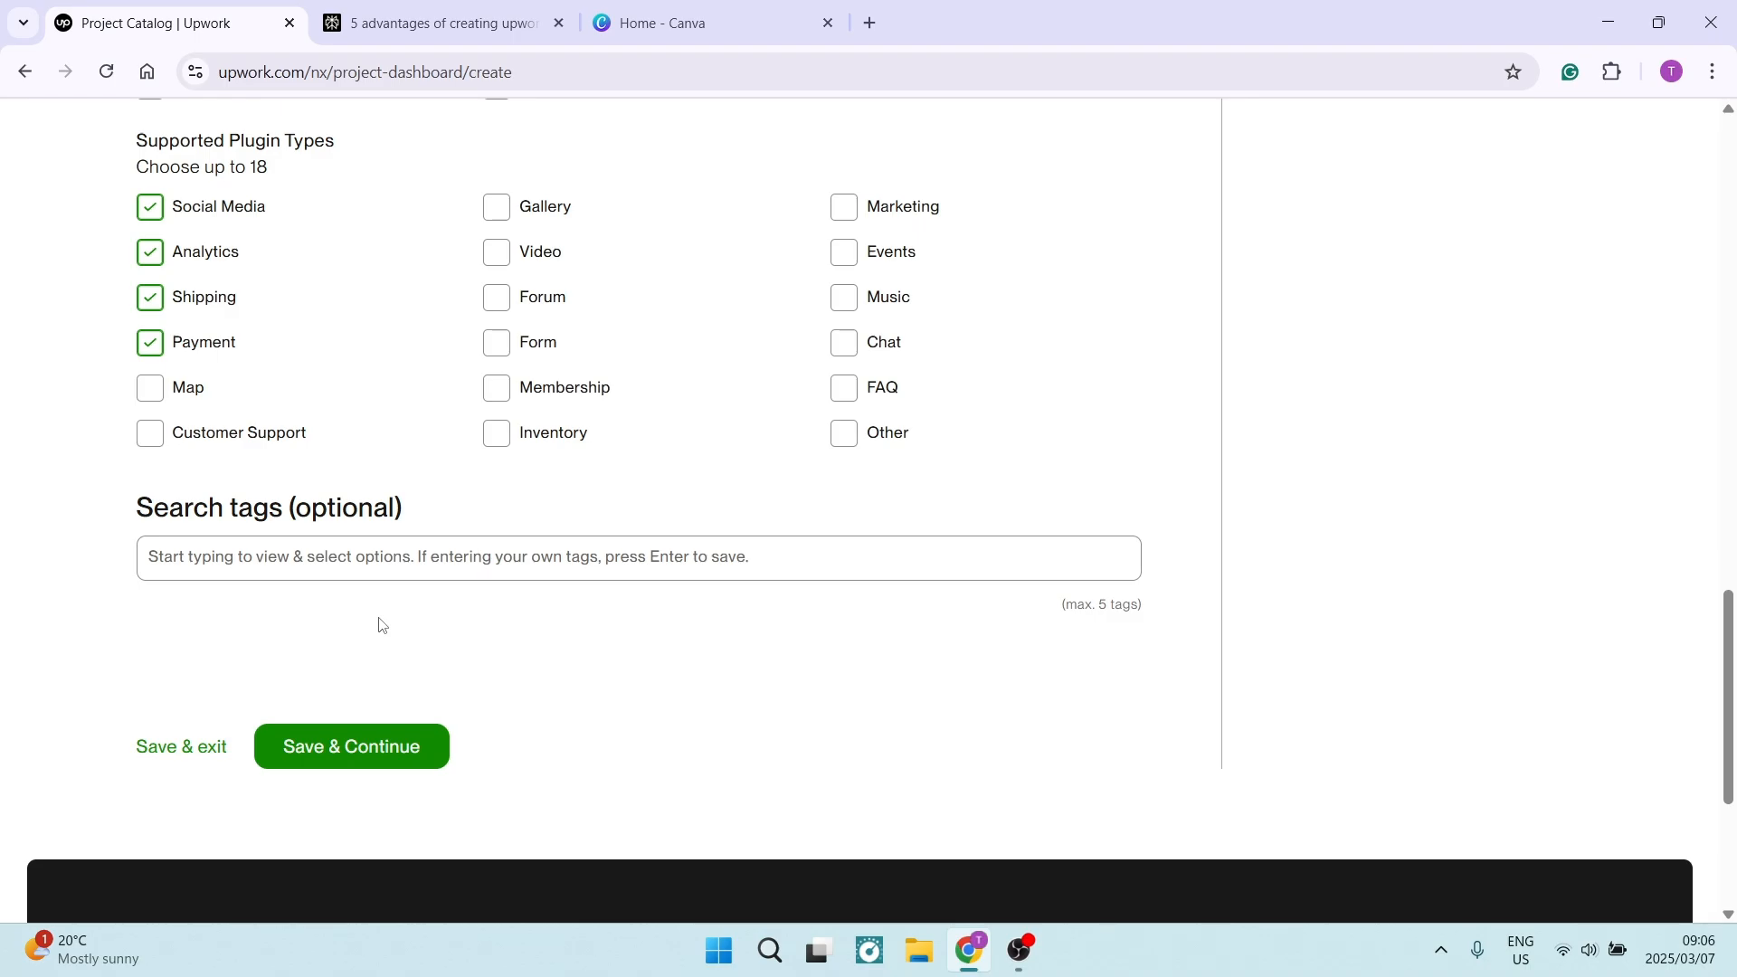
click(378, 559)
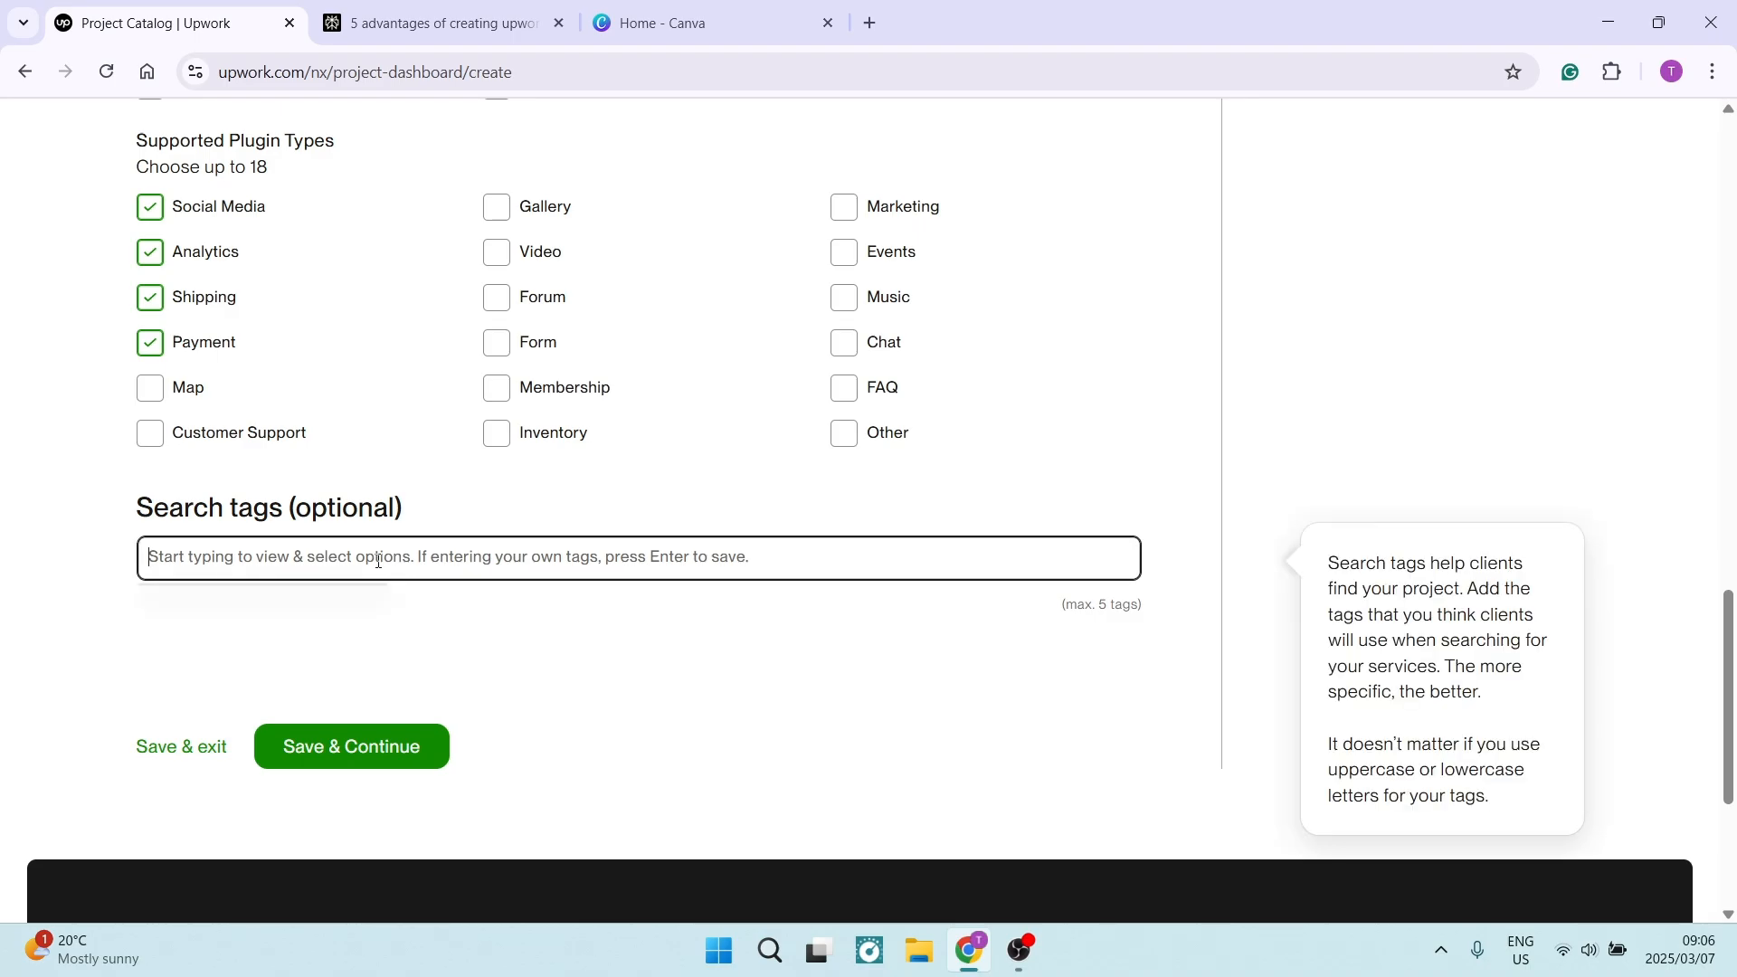
text(website)
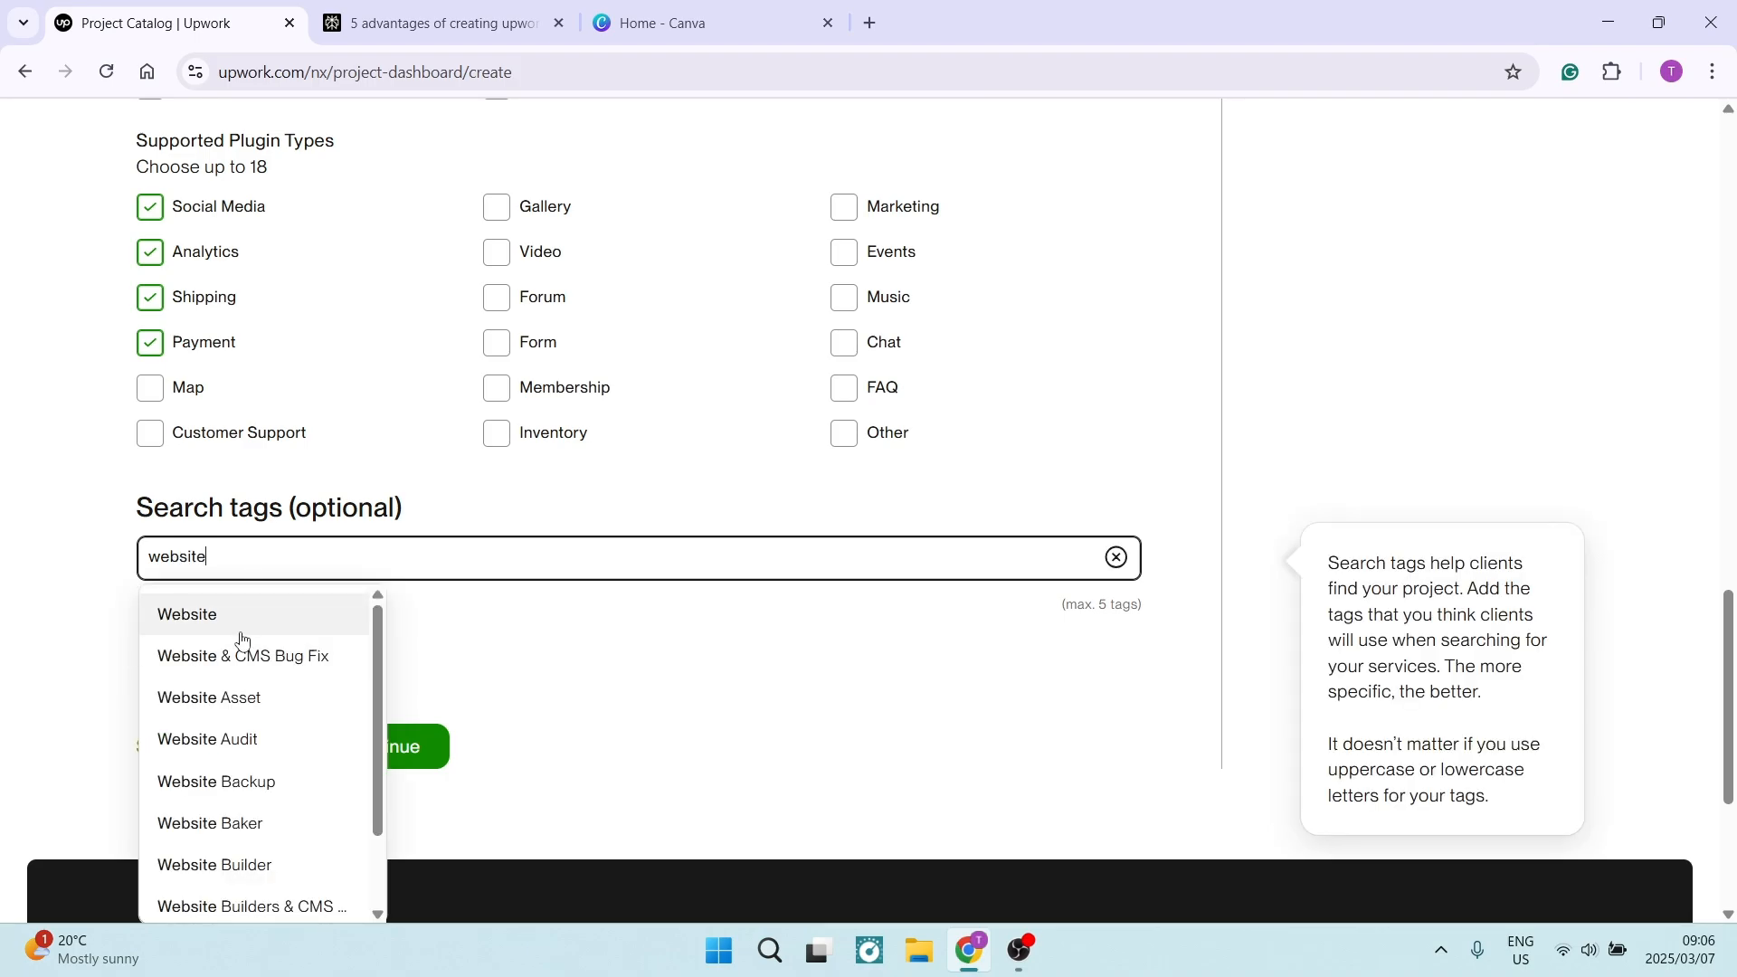
scroll(295, 787, down, 1)
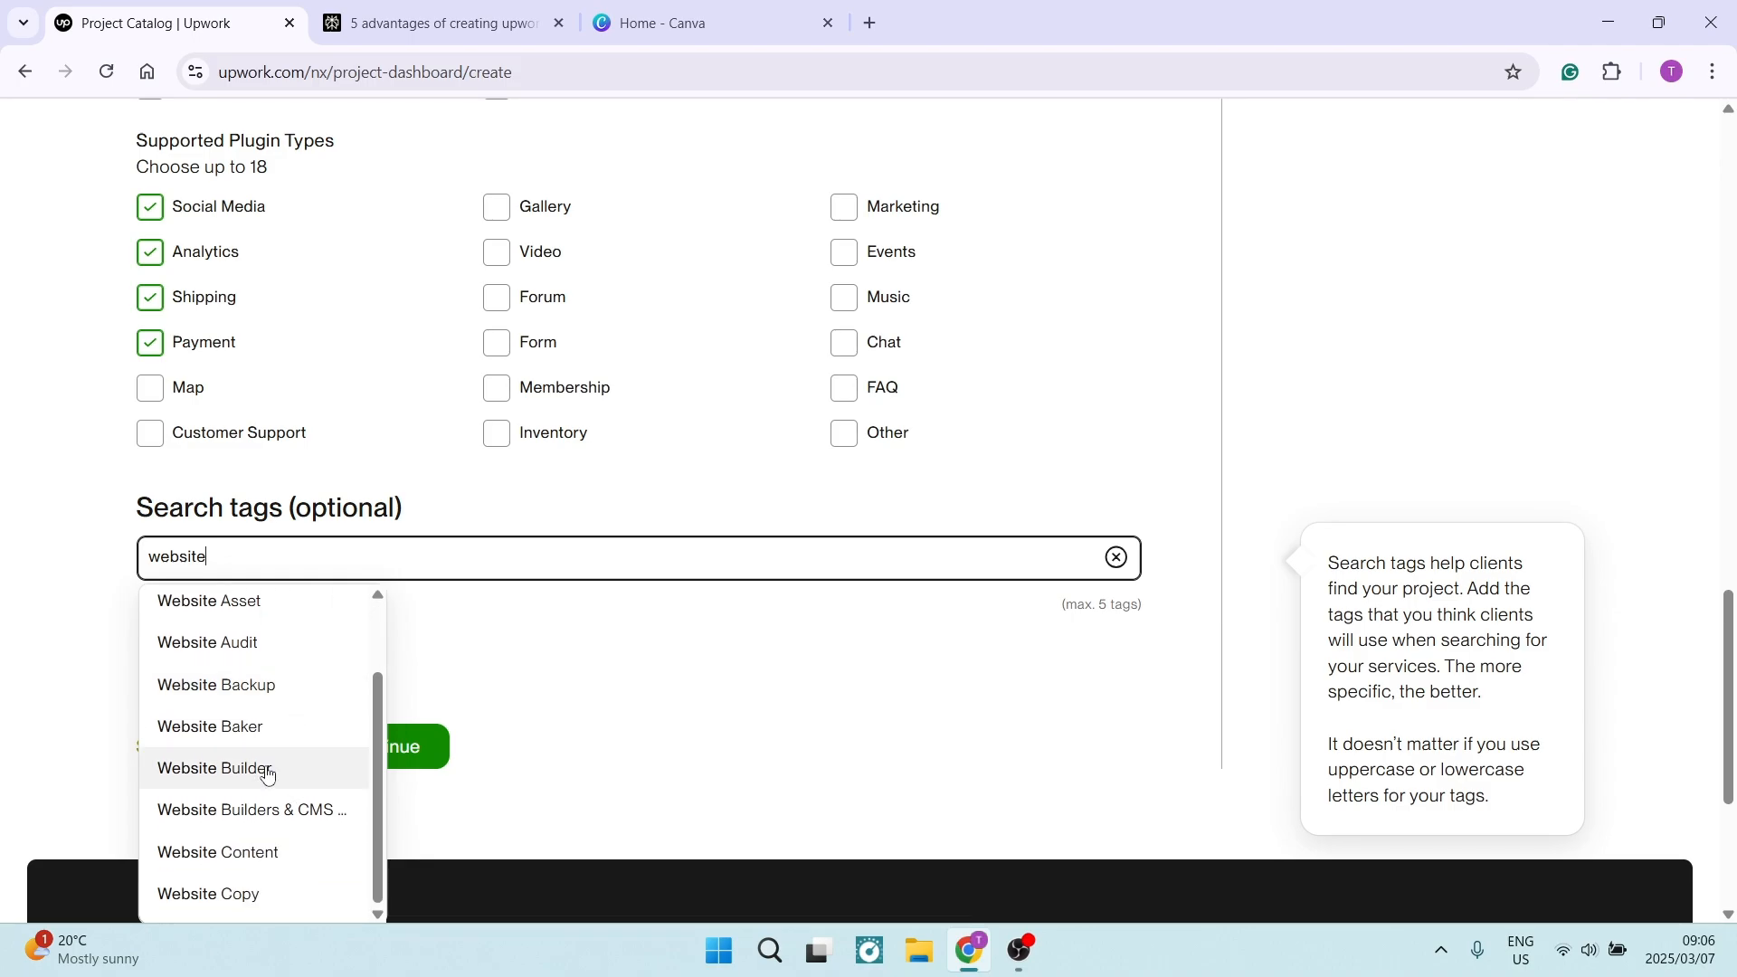
click(246, 772)
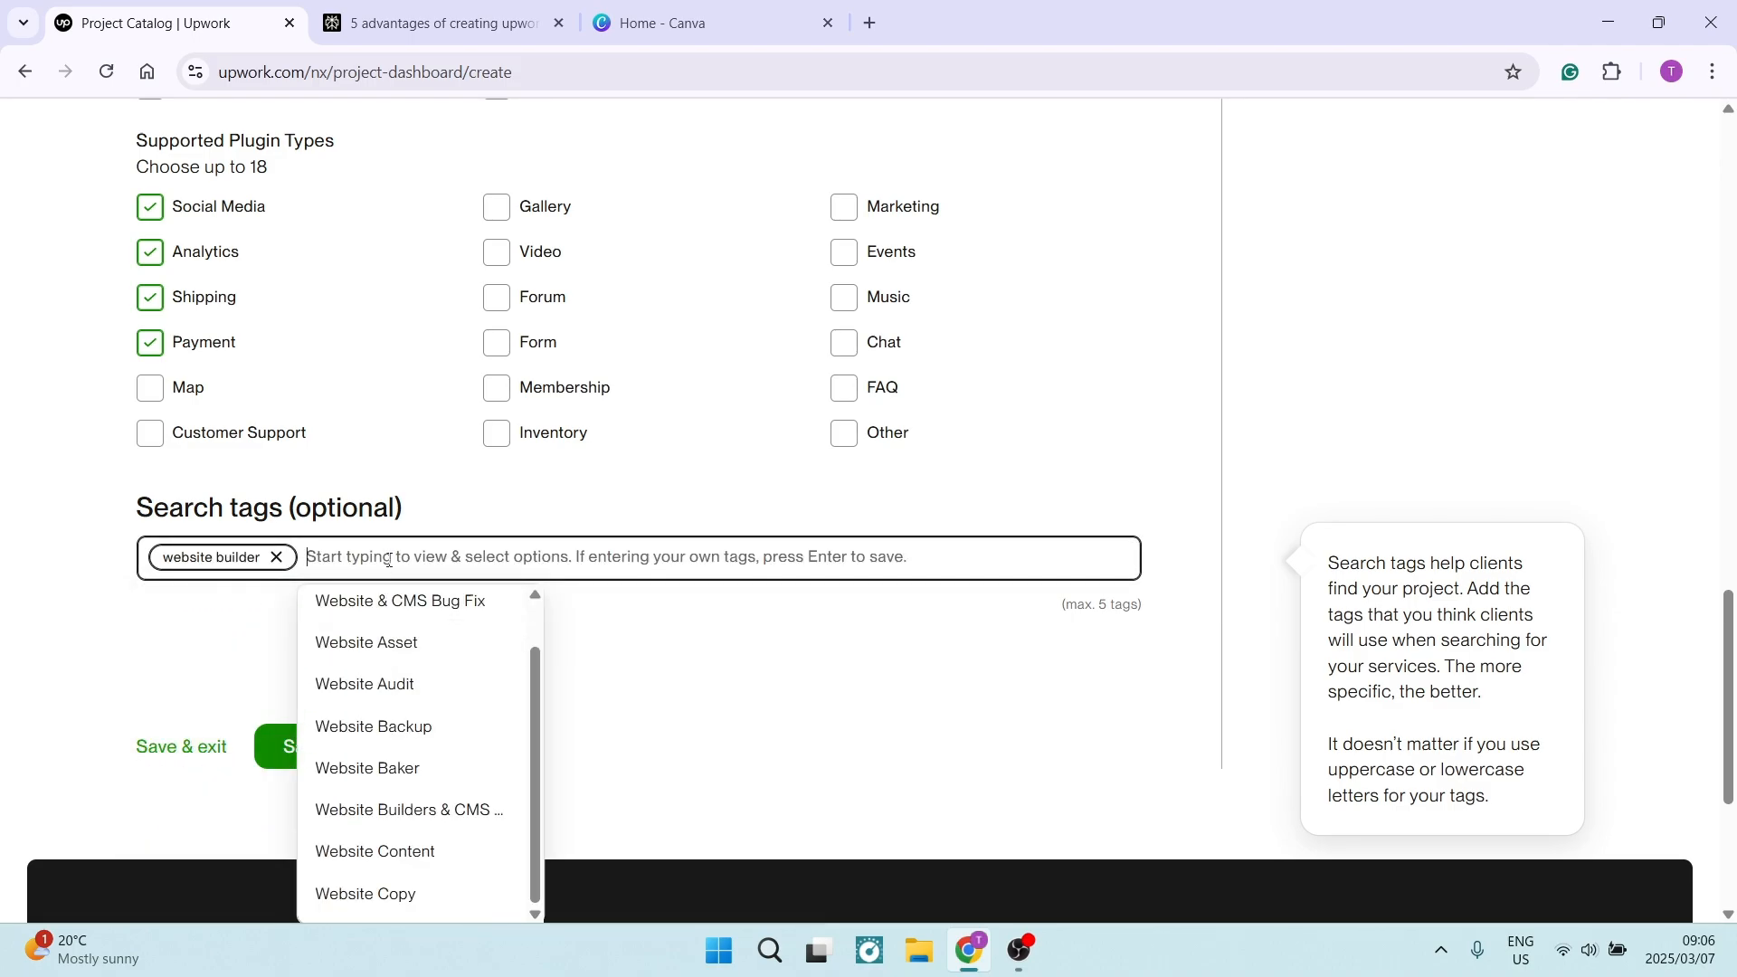
Search the tag suggestions for "seo", add SEO Plugin as a search tag, and save the overview to continue to pricing
text(seo)
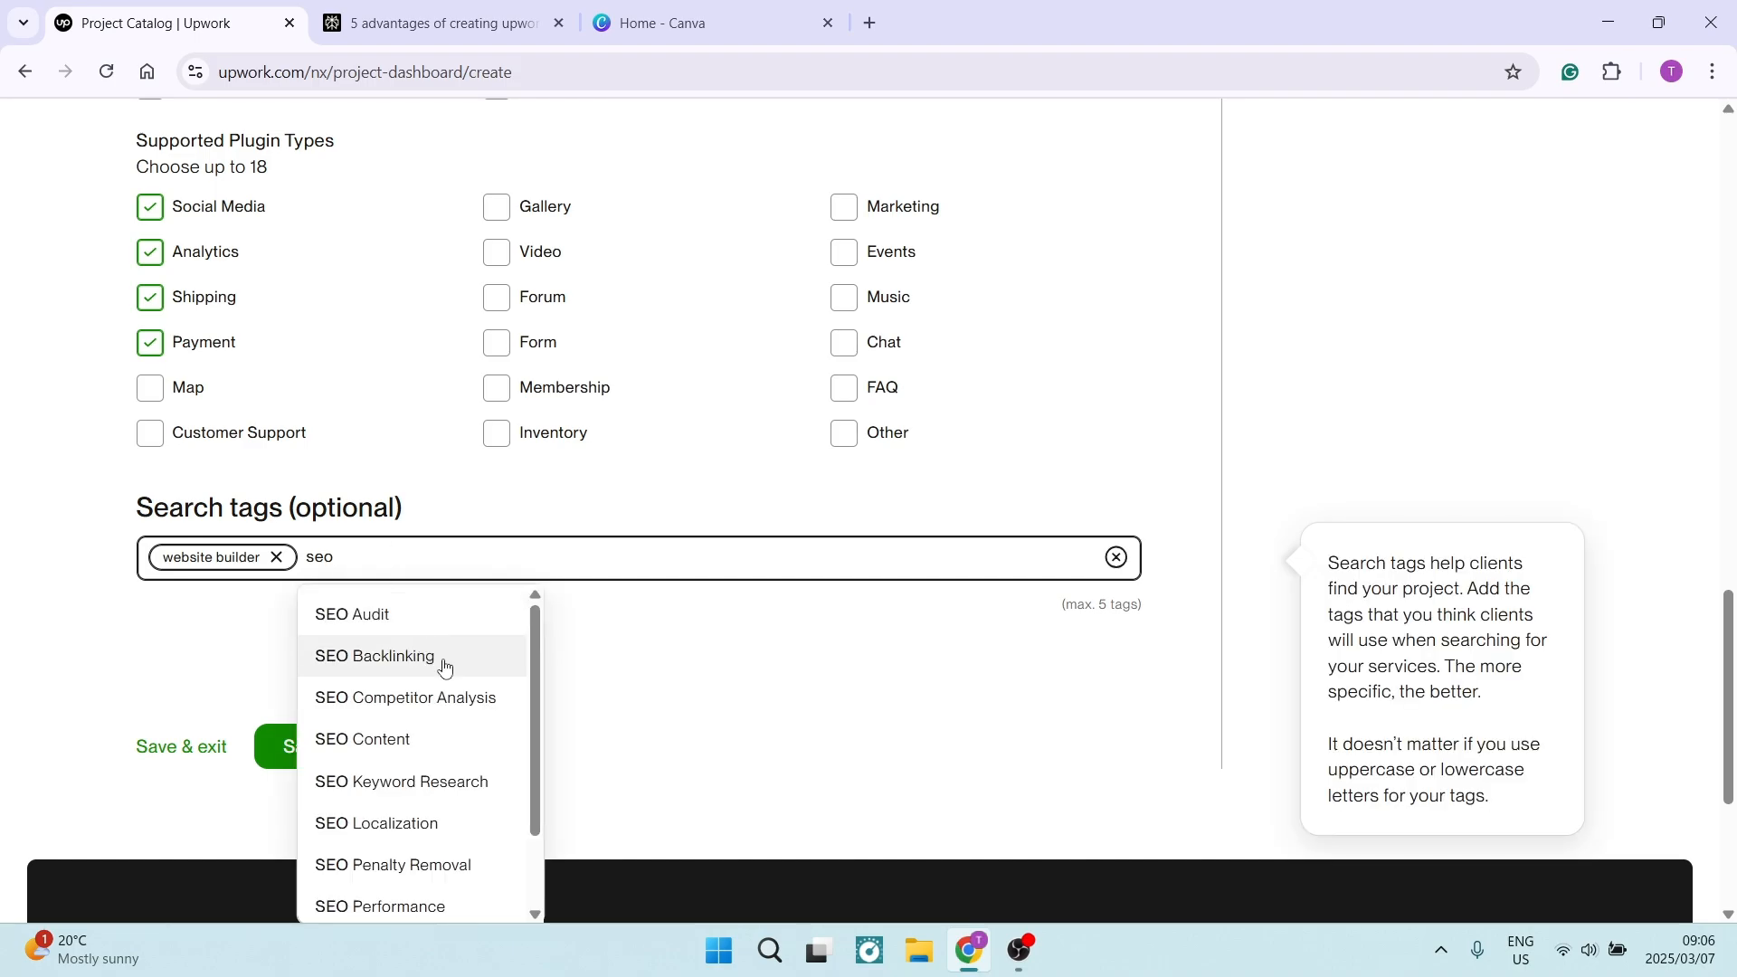
scroll(422, 759, down, 1)
scroll(422, 760, down, 1)
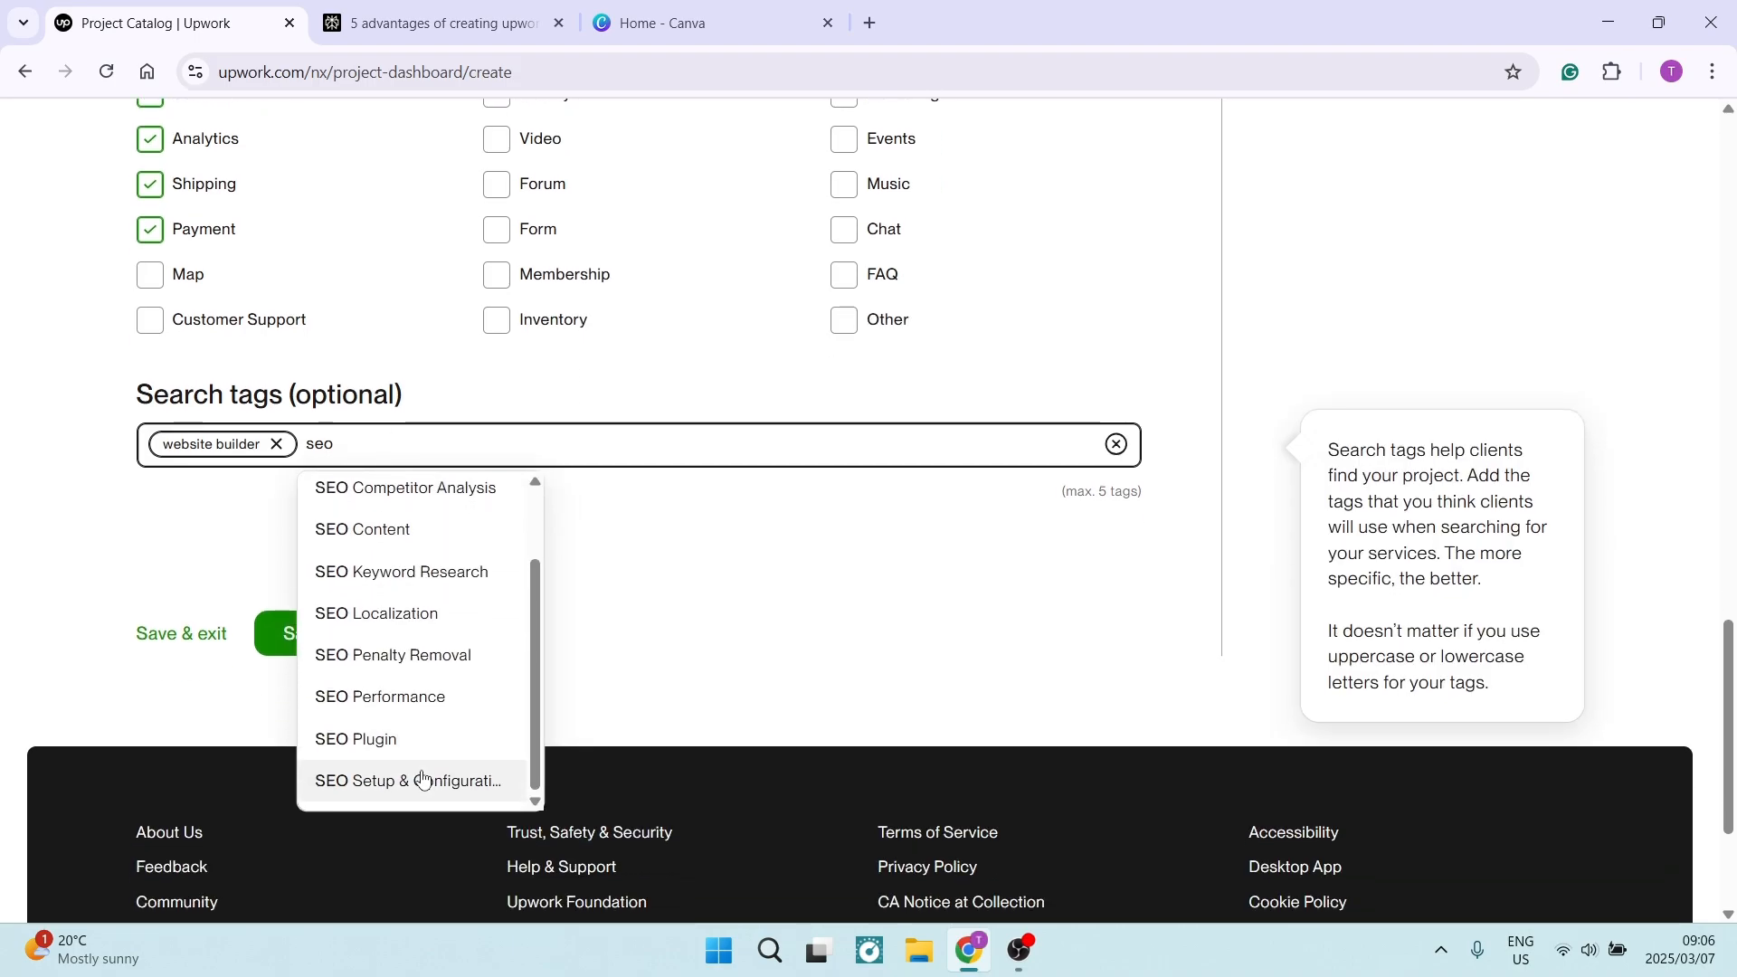
click(396, 747)
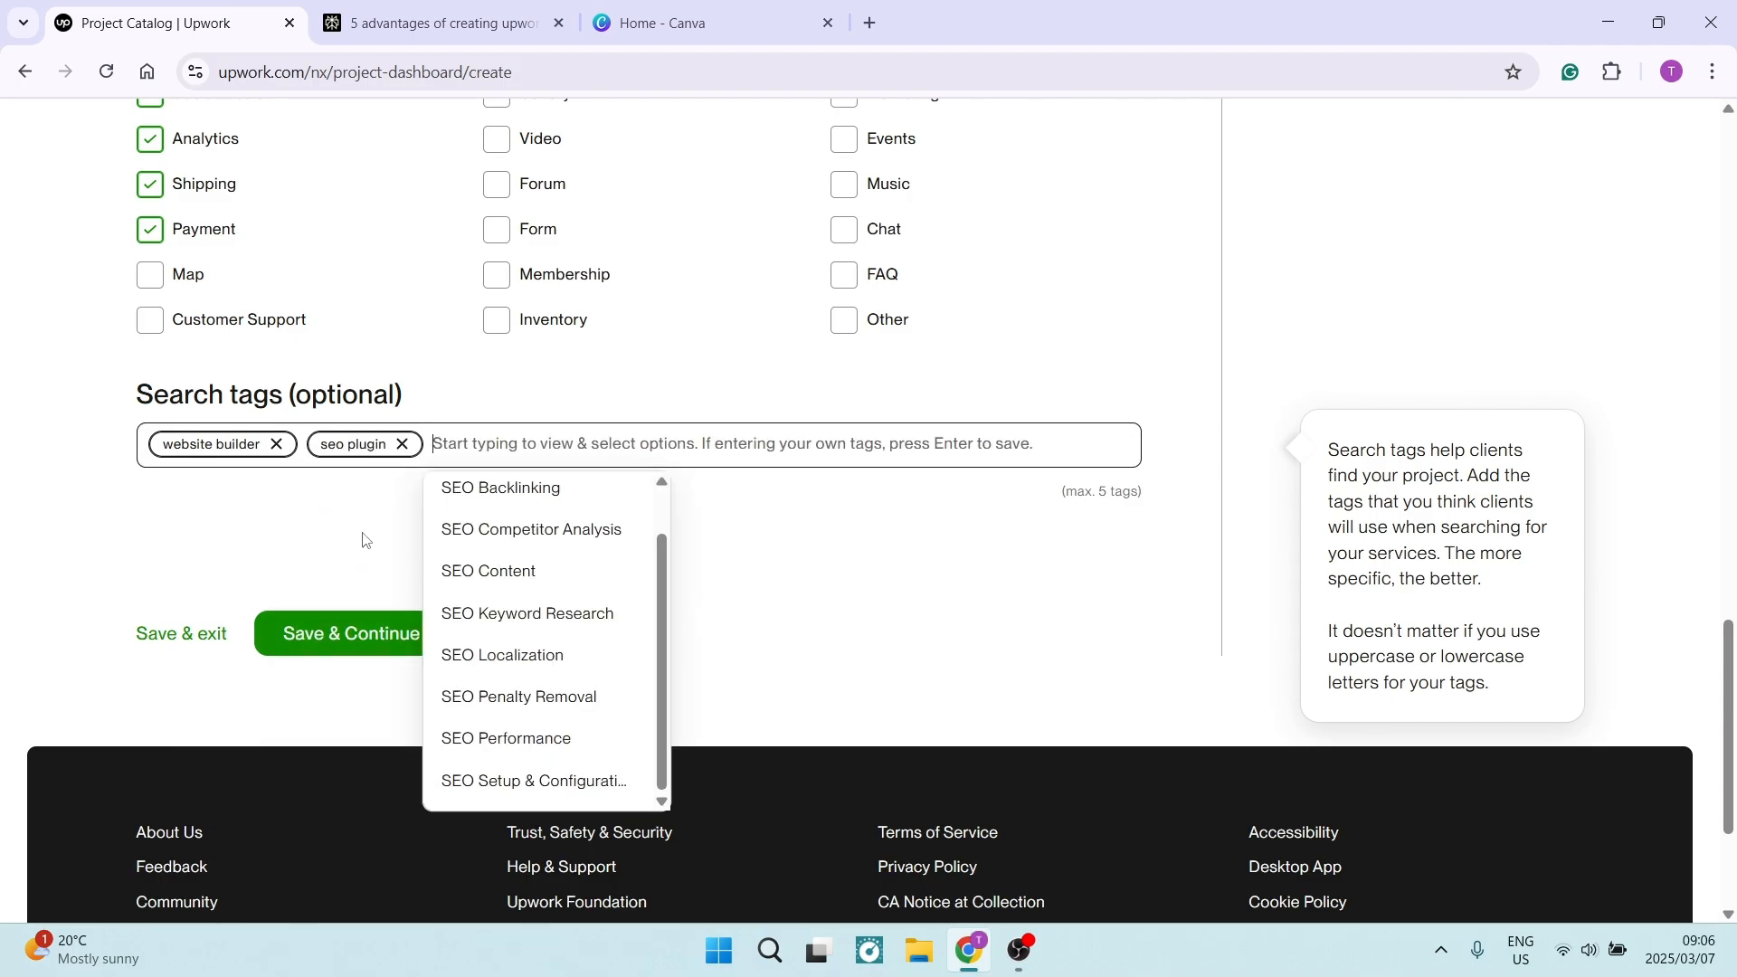
click(719, 568)
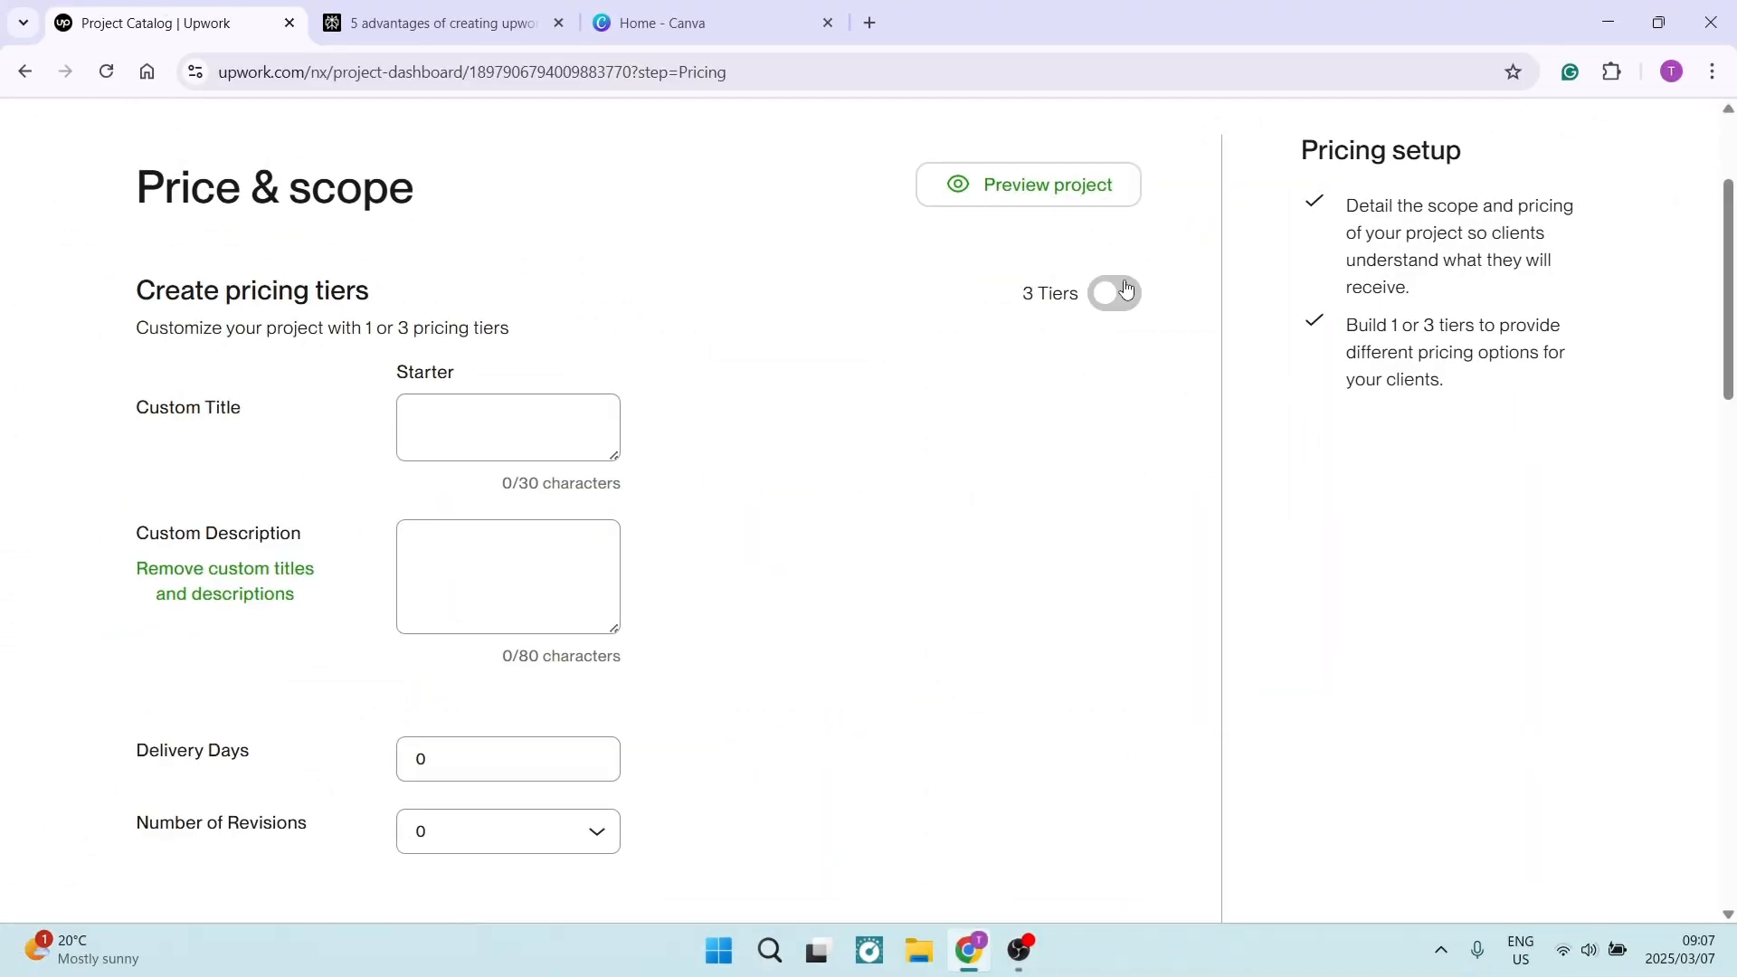
Enable three pricing tiers and give the Starter tier the title "Basic Website" and the description "A basic setup of a website."
click(1109, 303)
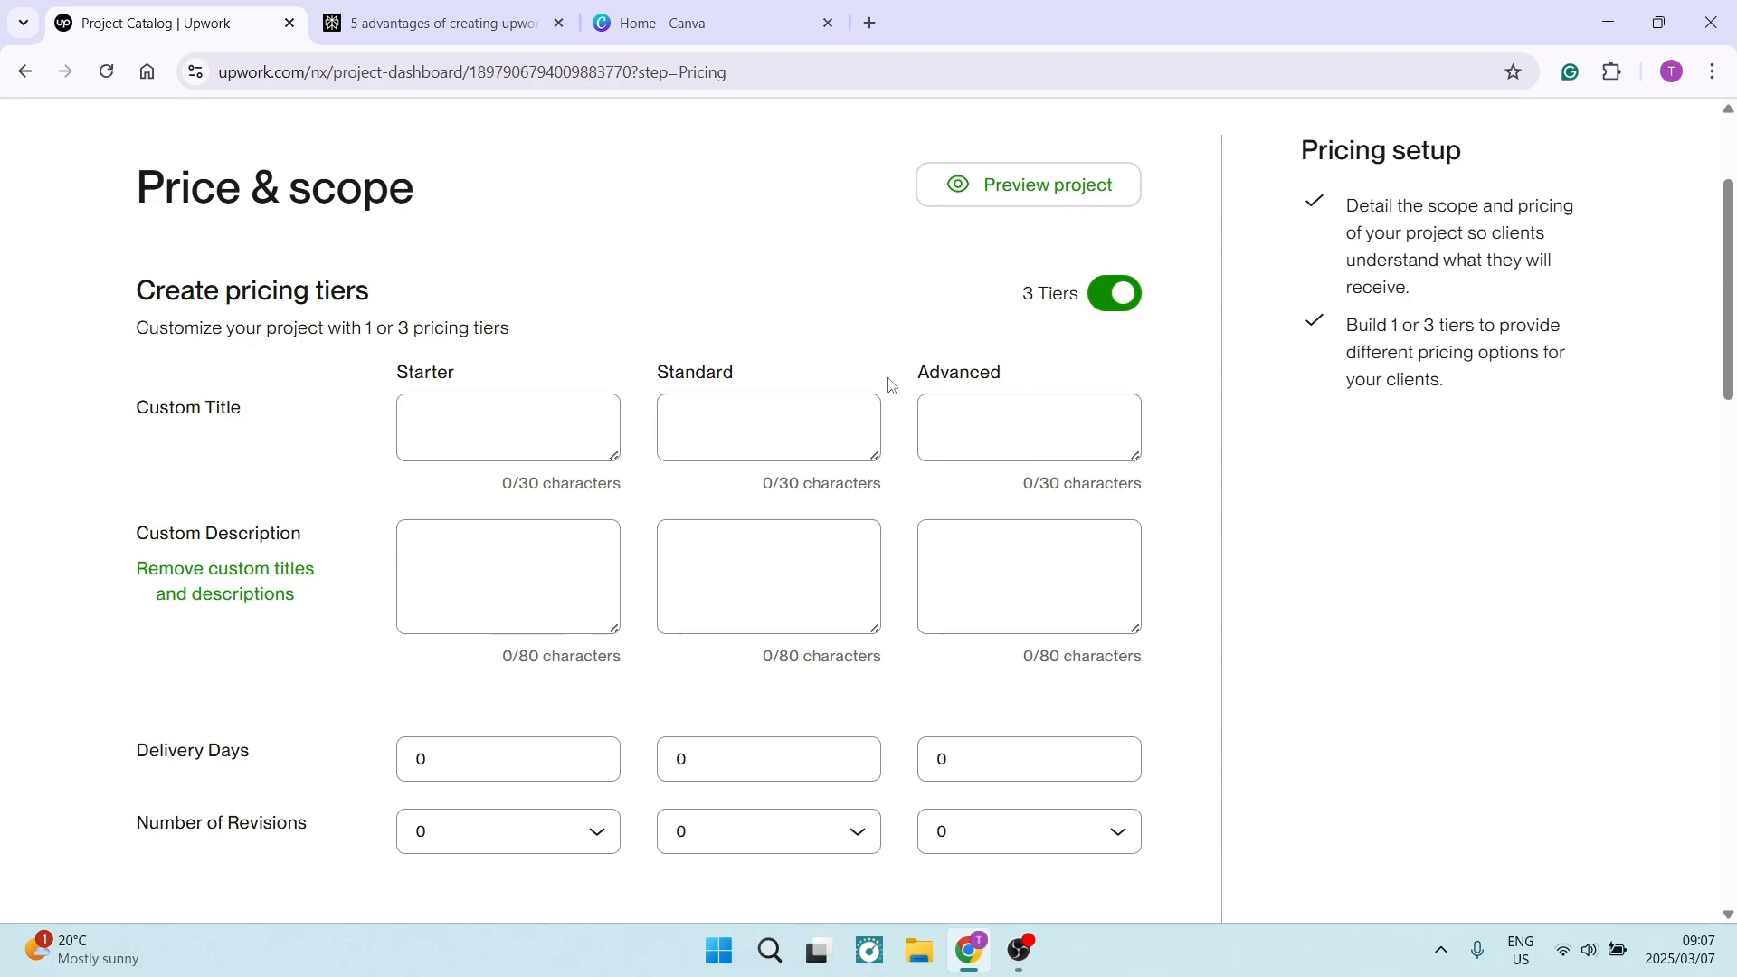
click(433, 441)
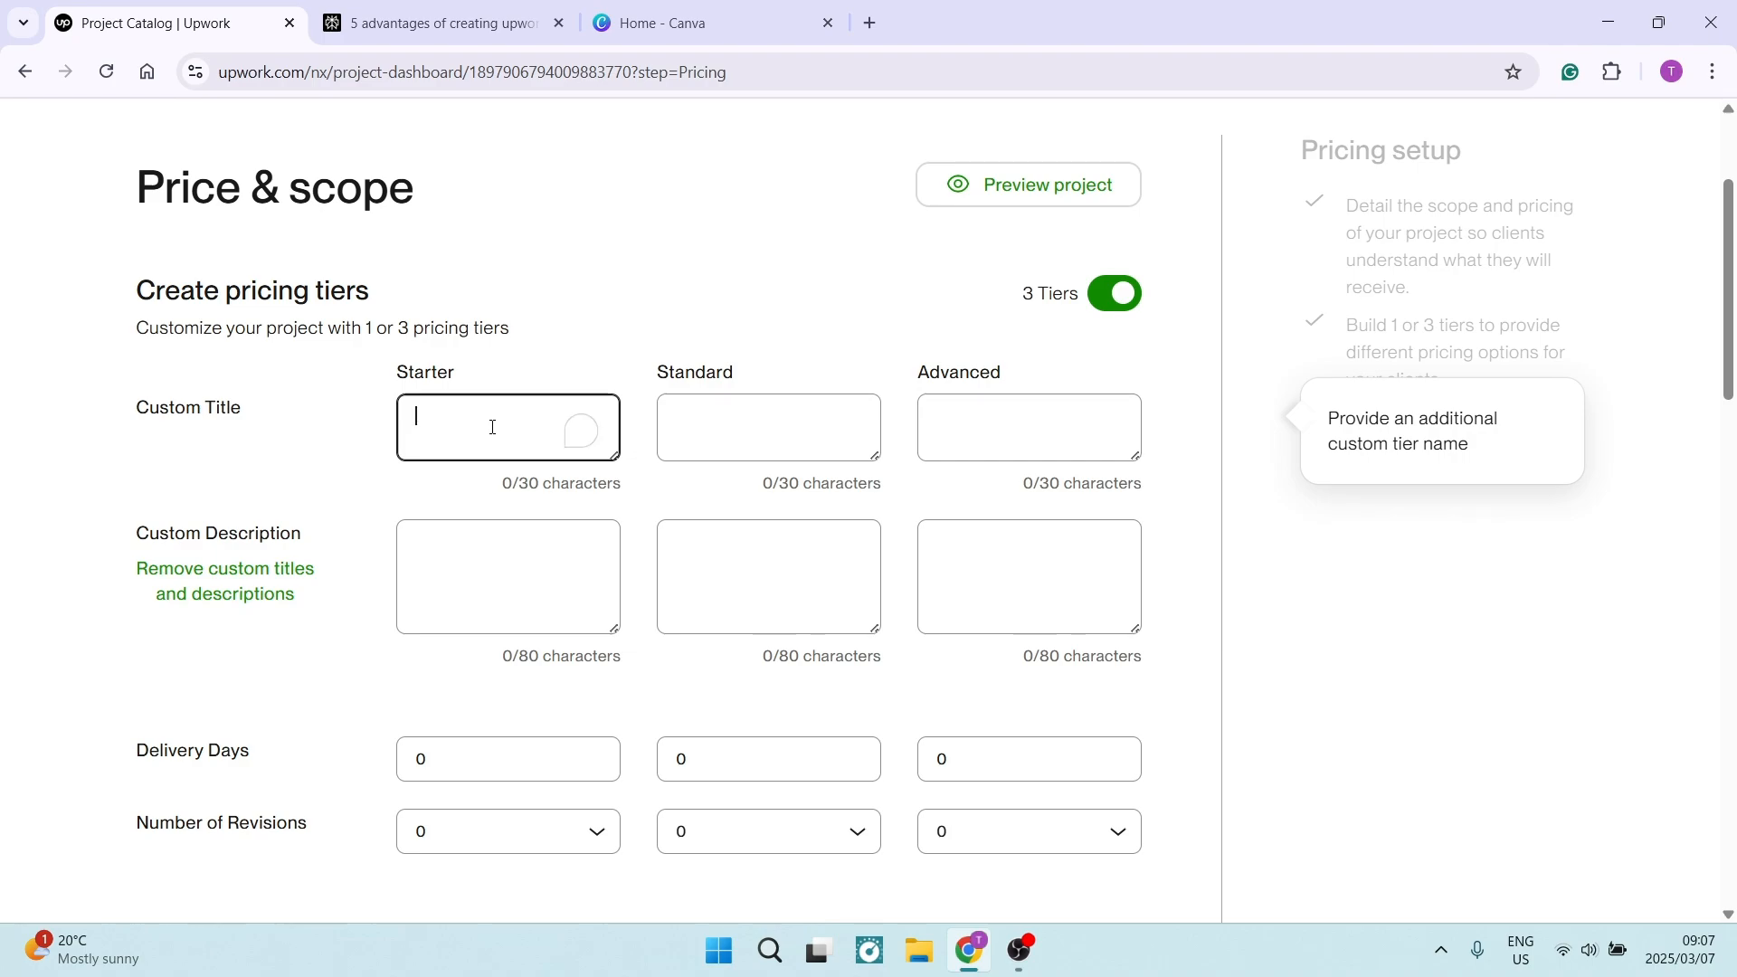
text(Basic Website)
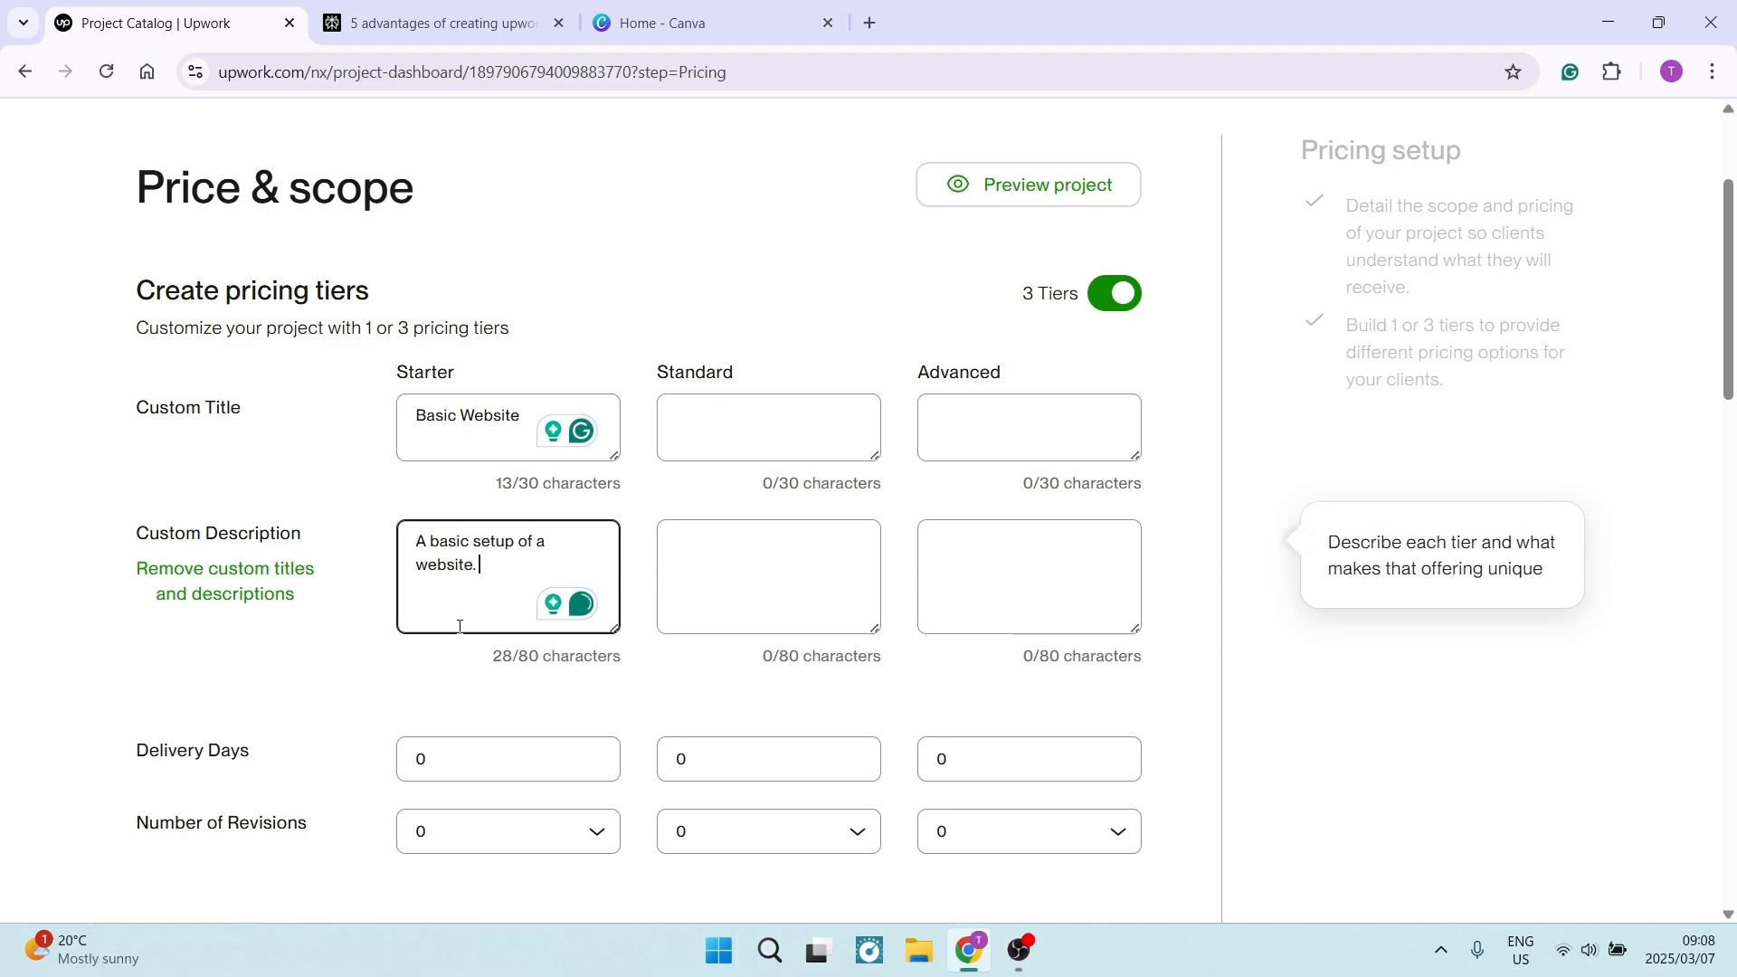
Set the Starter tier's delivery days to 5 and its number of revisions to 2
click(450, 760)
double_click(485, 757)
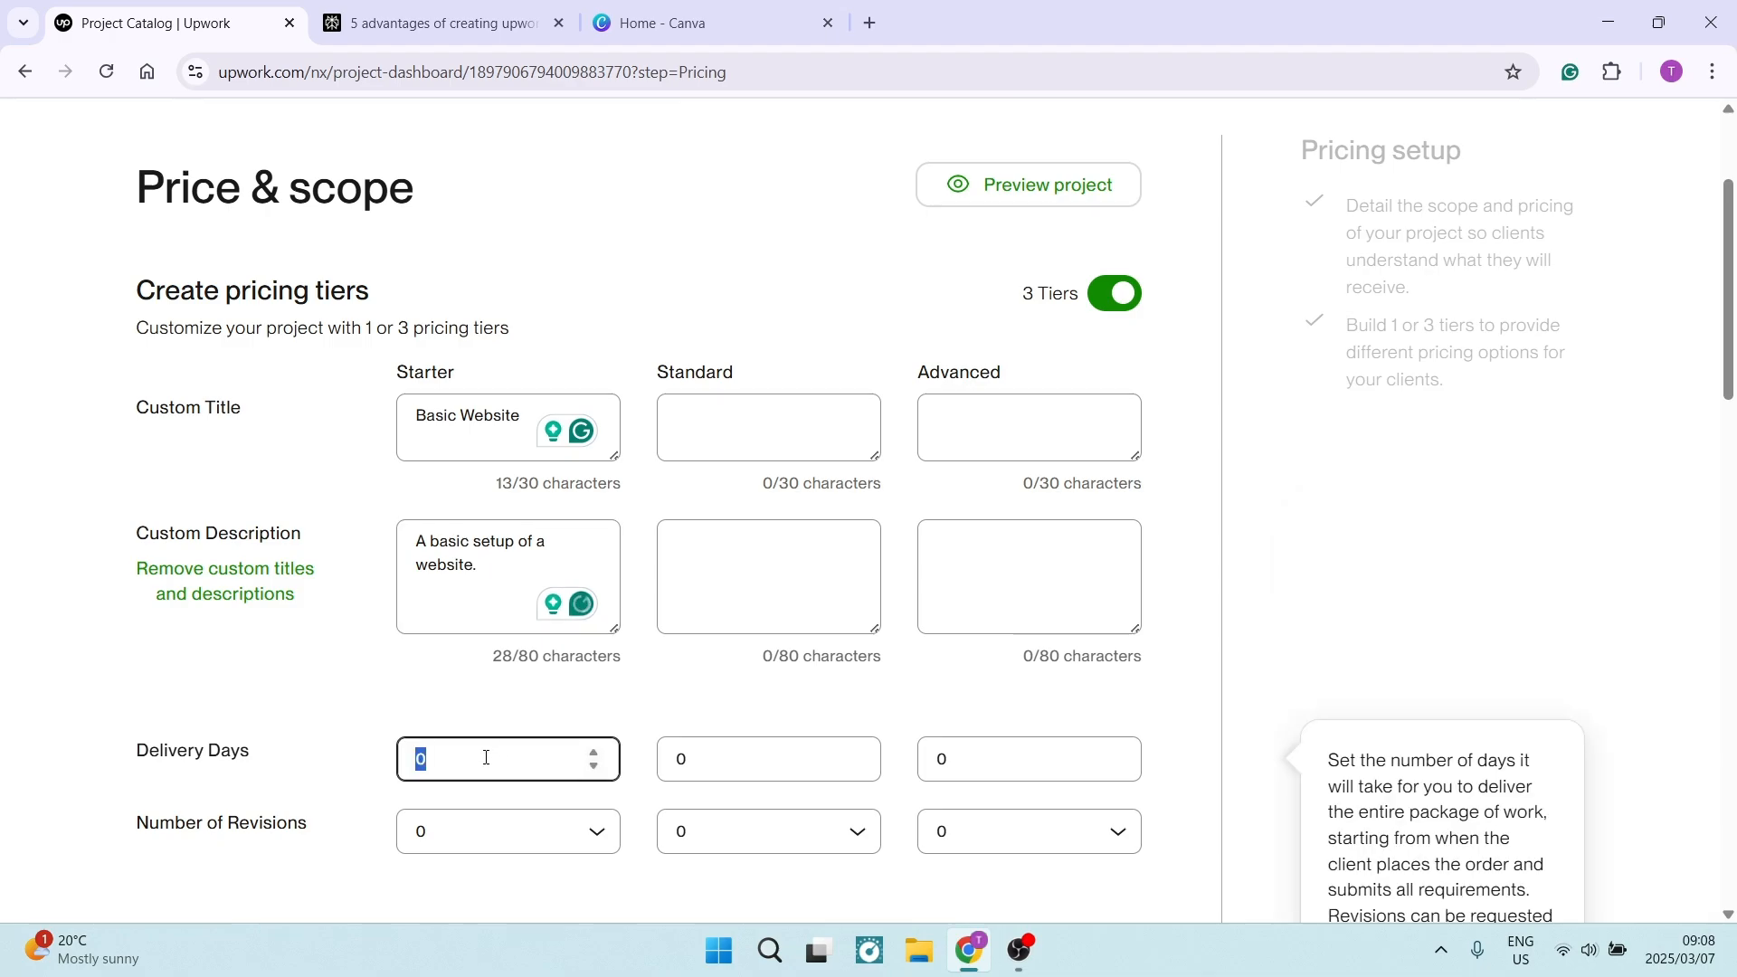
scroll(494, 693, down, 1)
scroll(503, 677, down, 1)
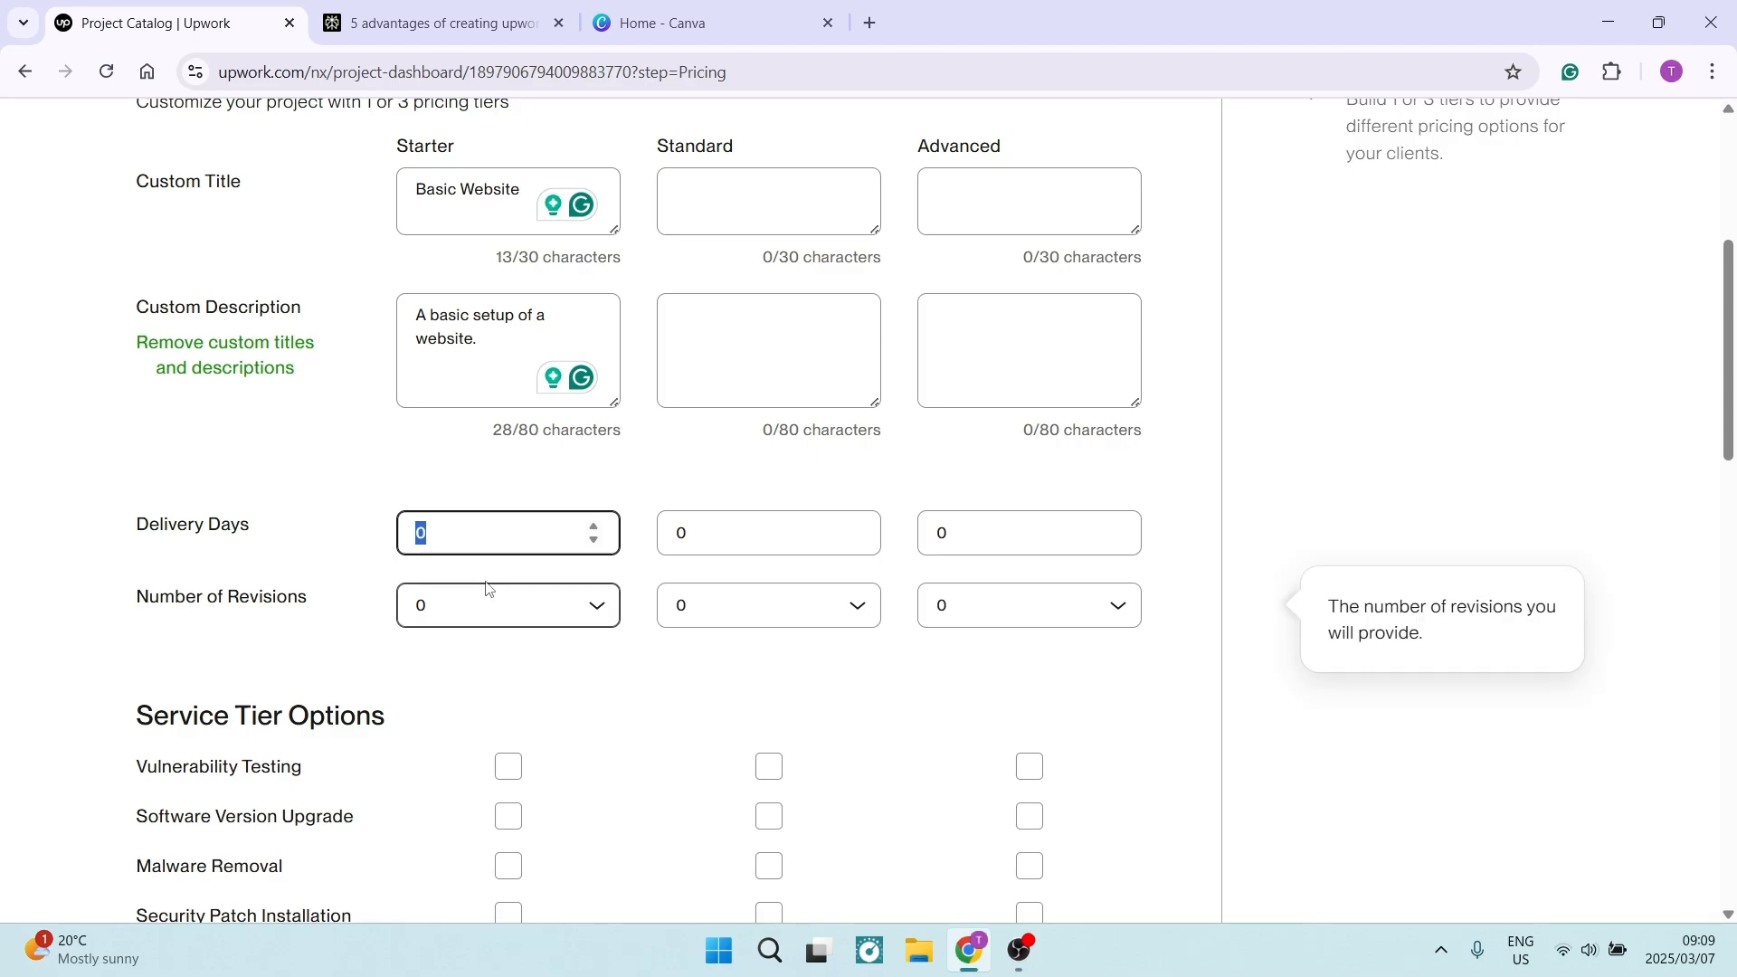
click(593, 526)
click(593, 525)
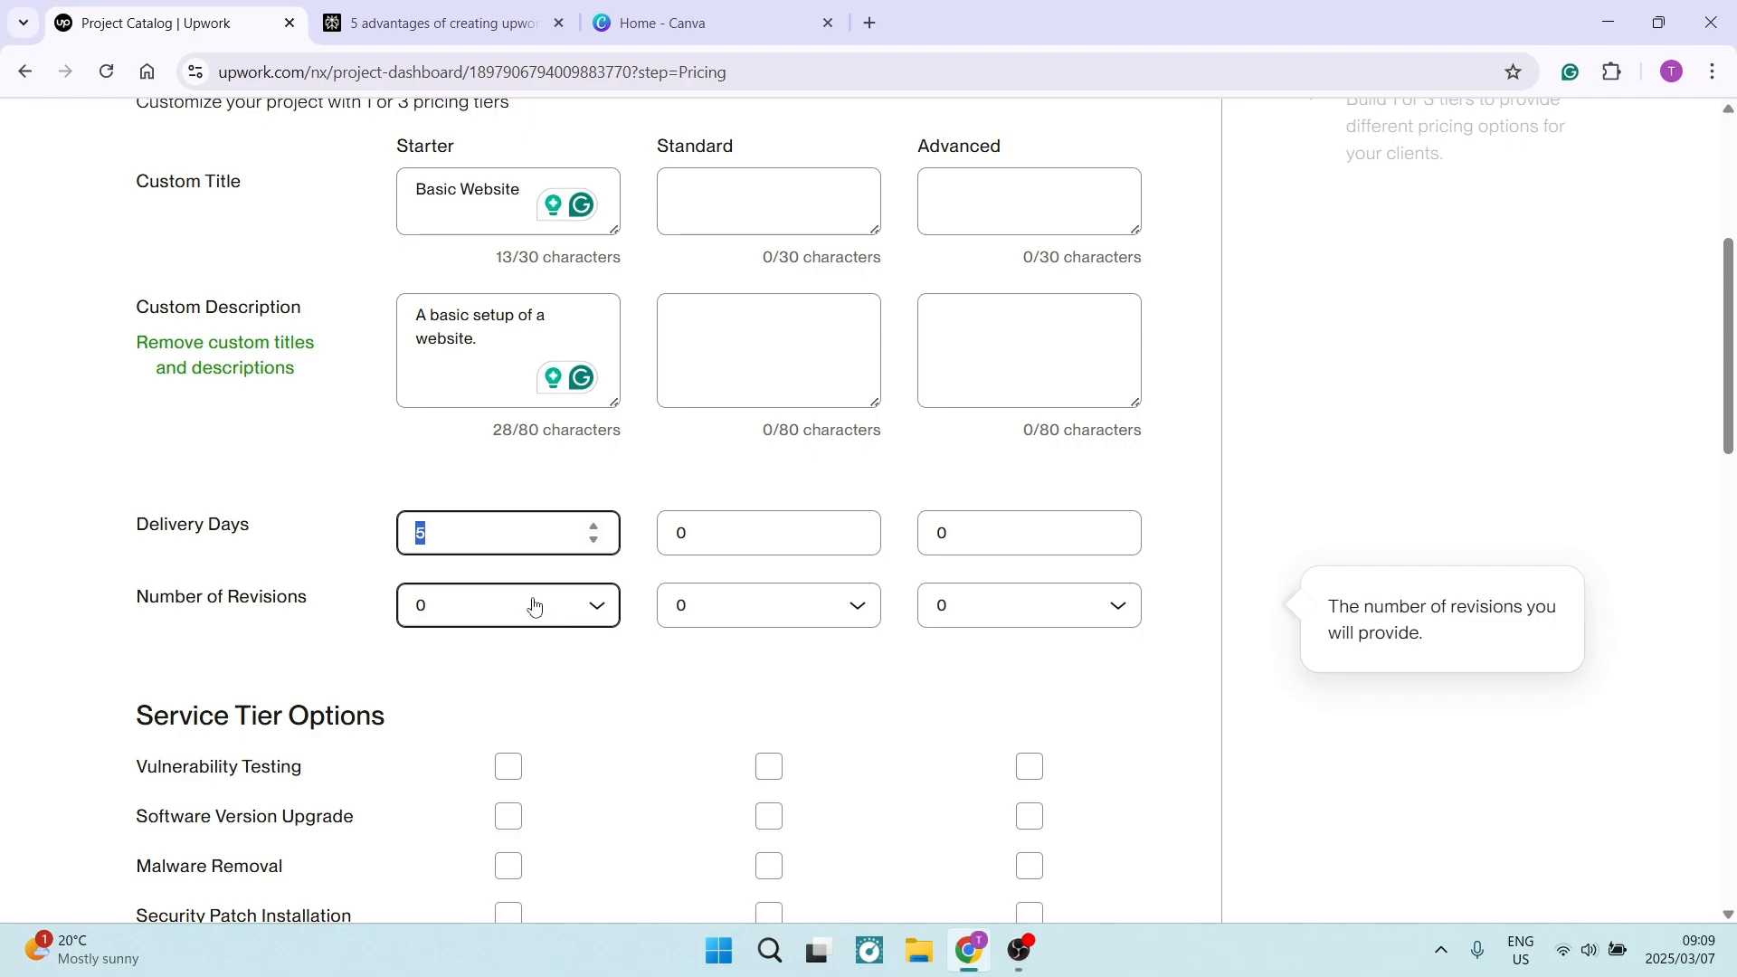
click(566, 605)
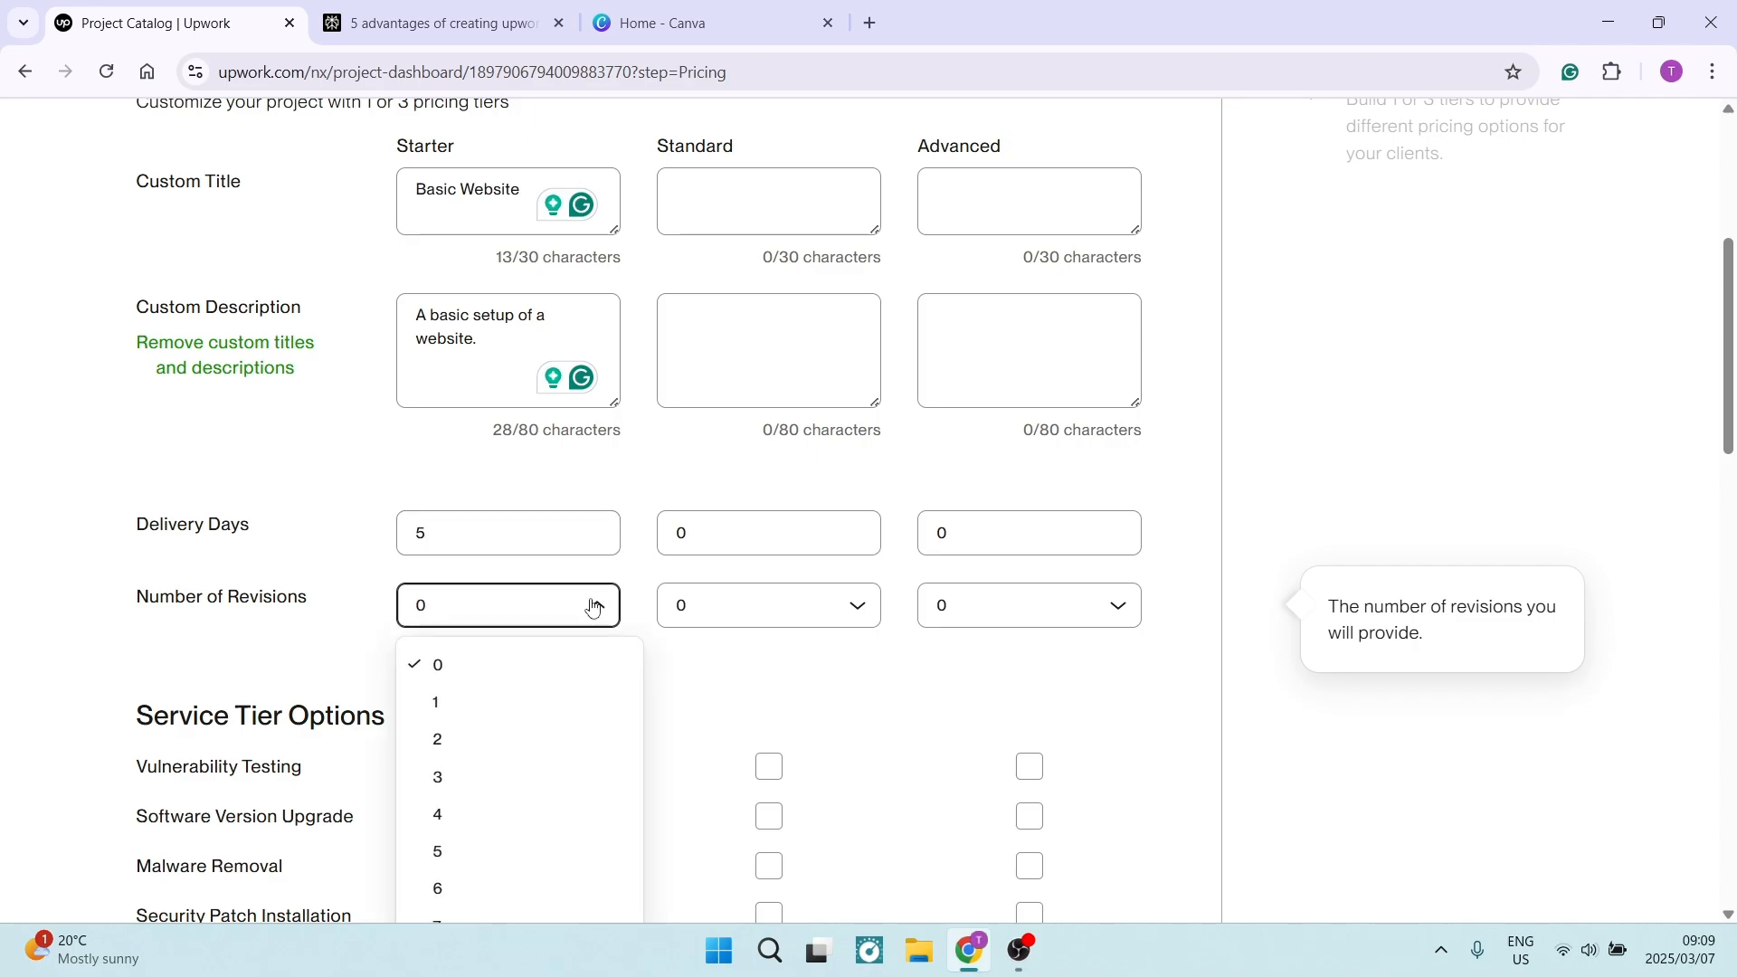
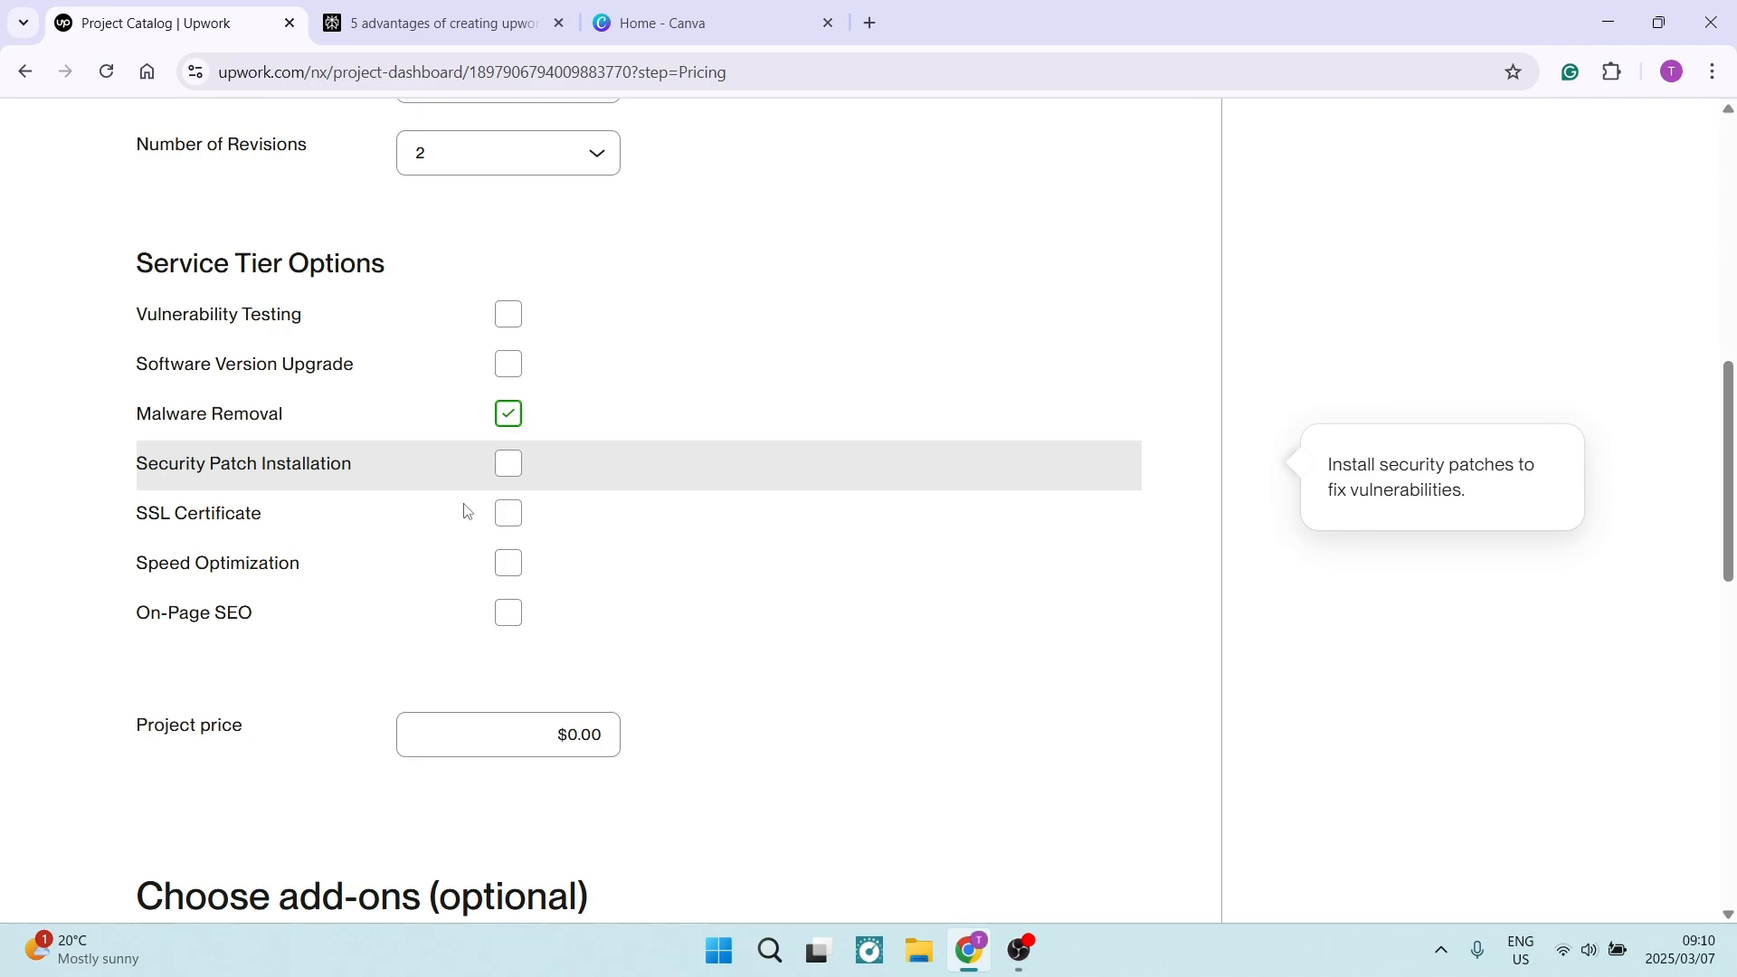
Include On-Page SEO, Speed Optimization and SSL Certificate in the Starter tier, and set the project price to $200
click(510, 615)
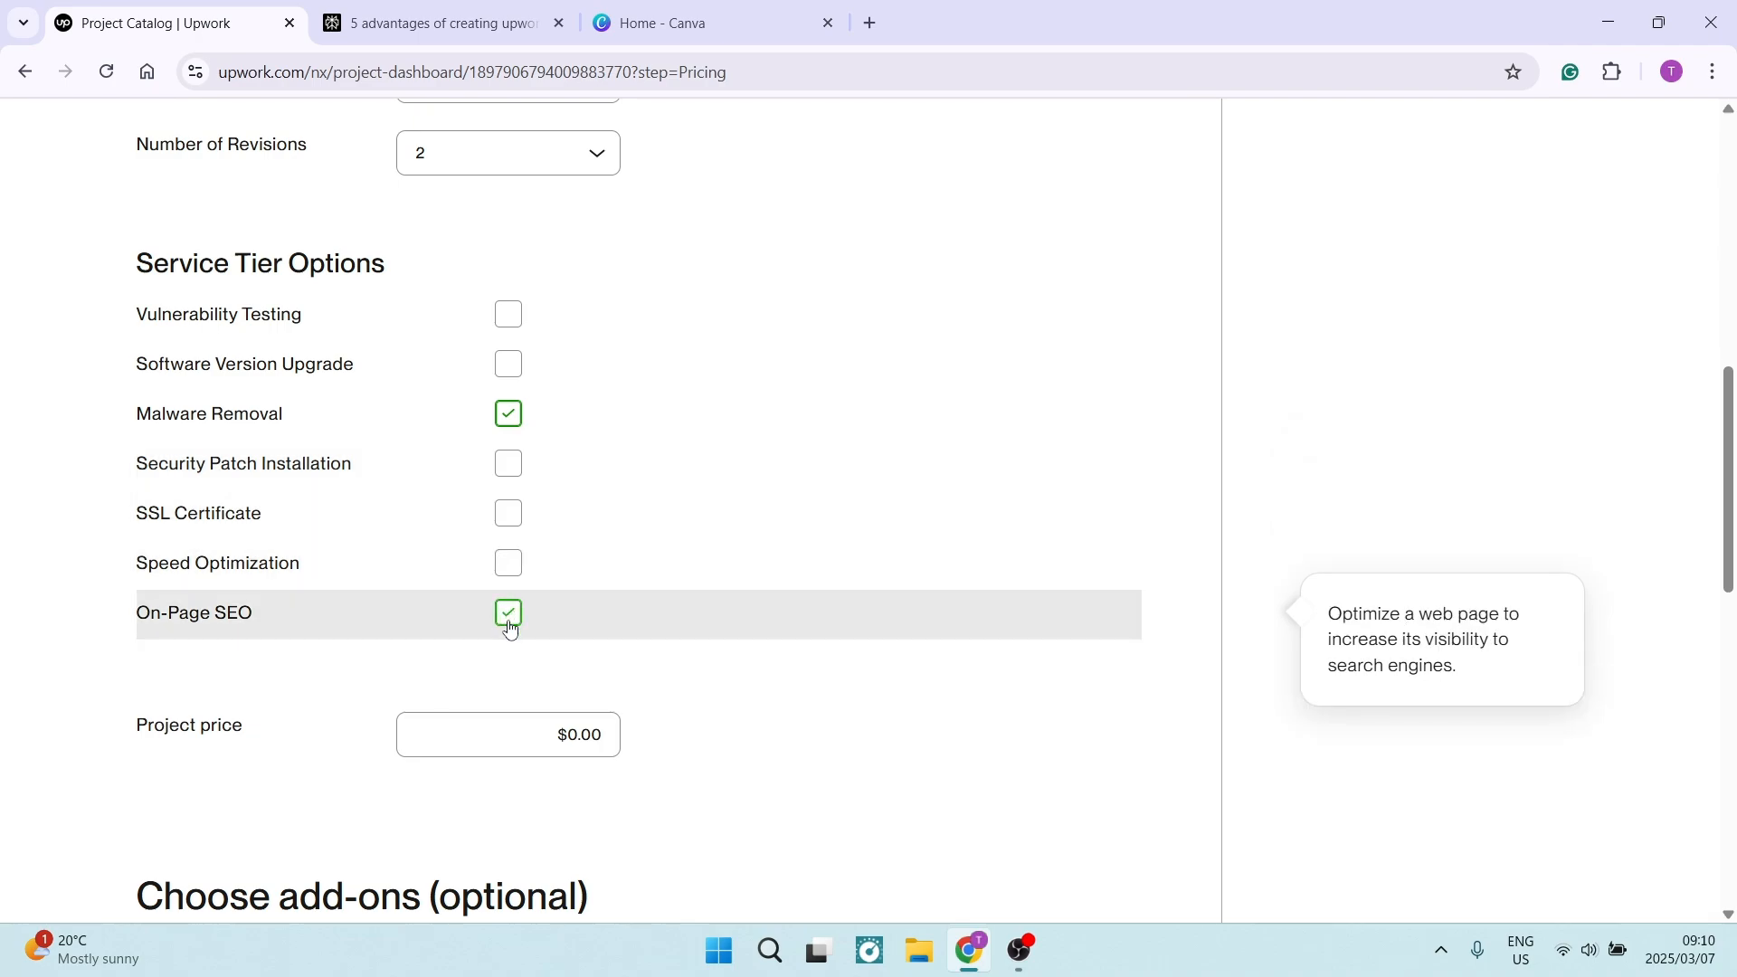
click(512, 568)
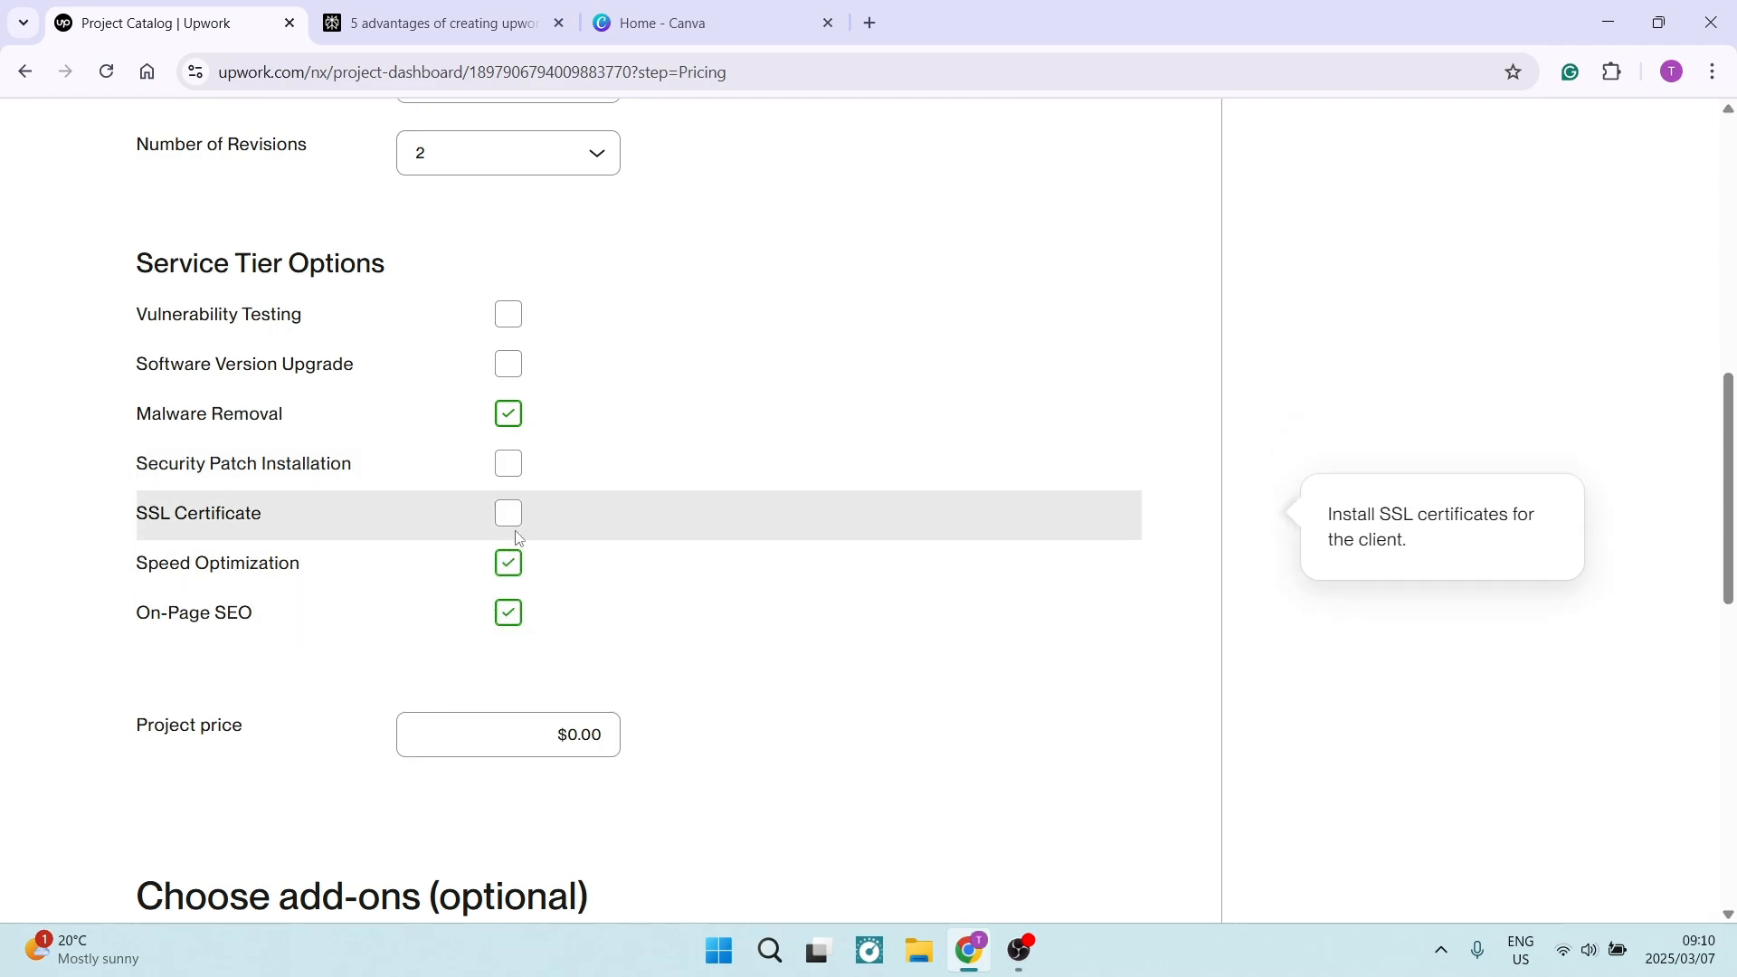
click(509, 518)
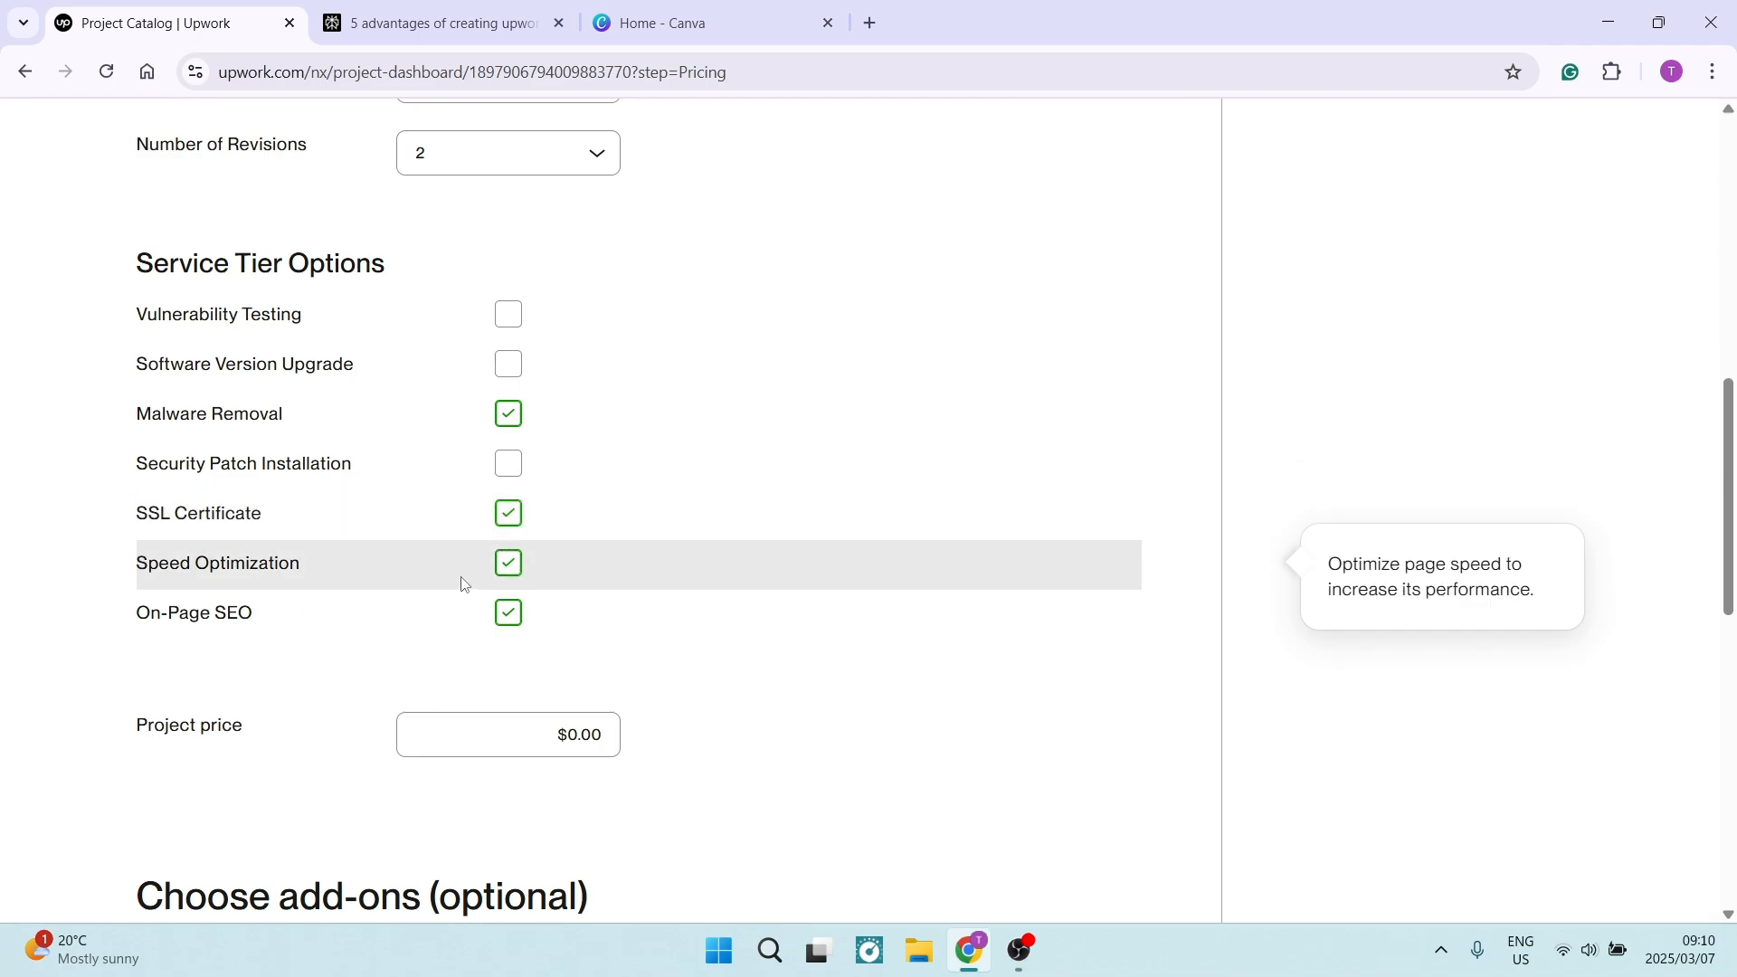
scroll(464, 586, down, 3)
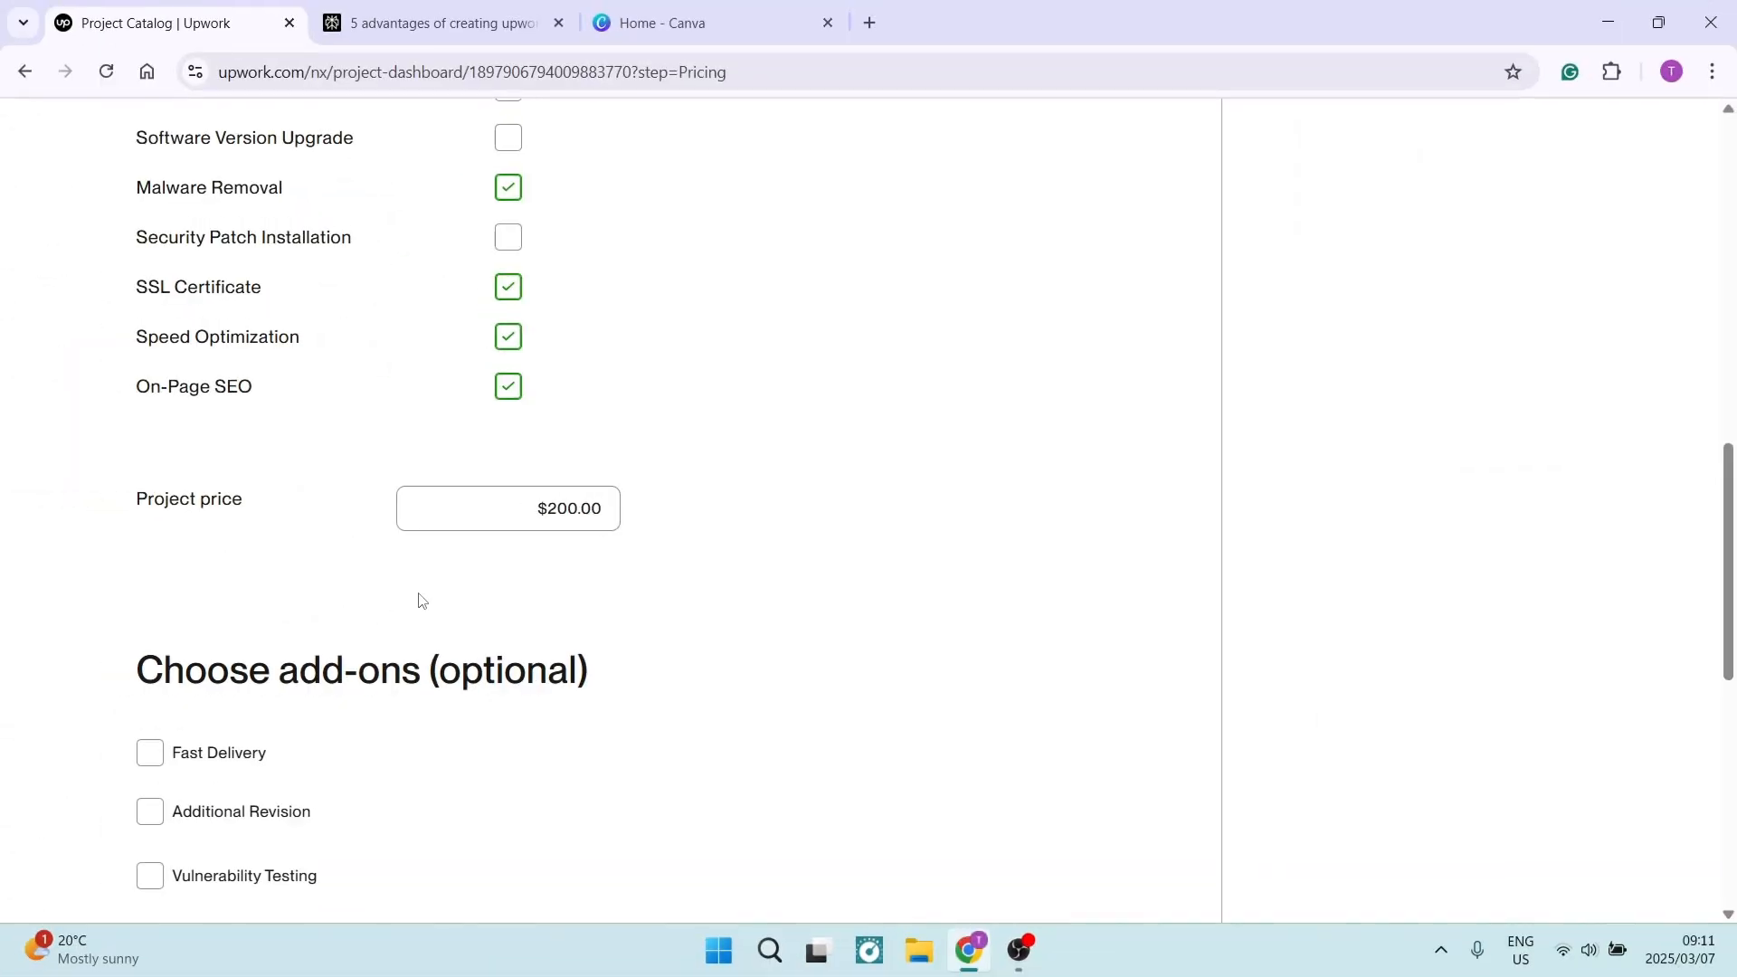
Enable the Fast Delivery add-on with 3 delivery days for an extra $100
scroll(417, 612, down, 3)
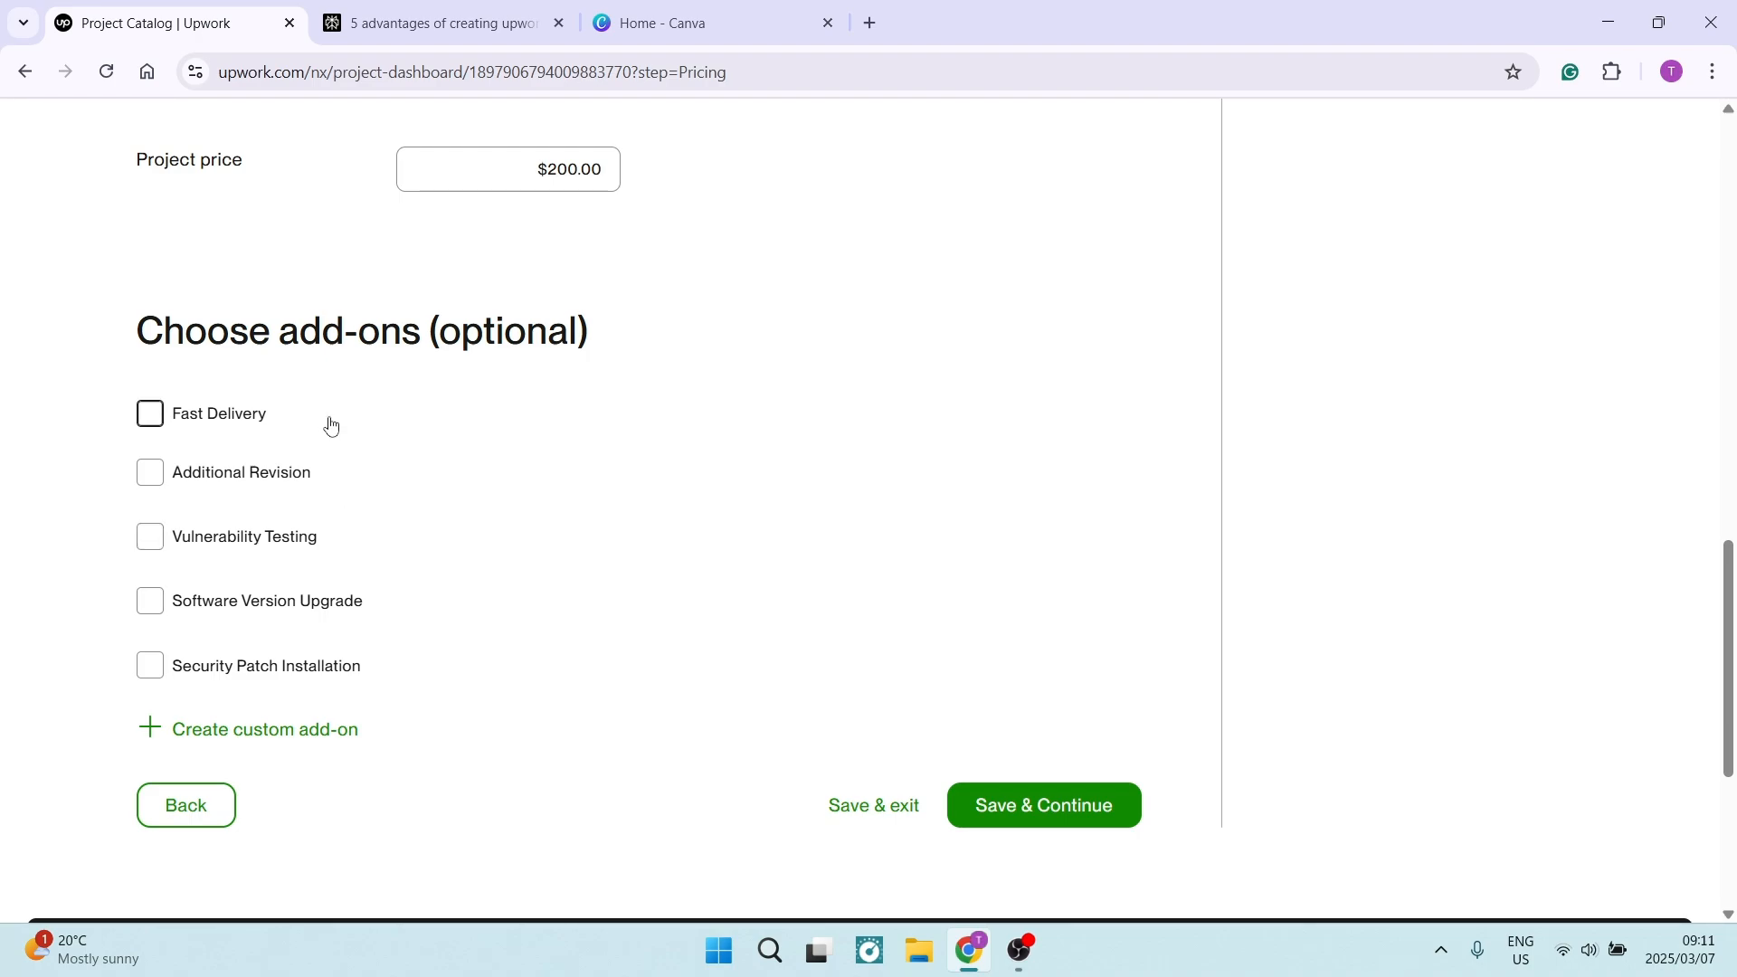
click(151, 415)
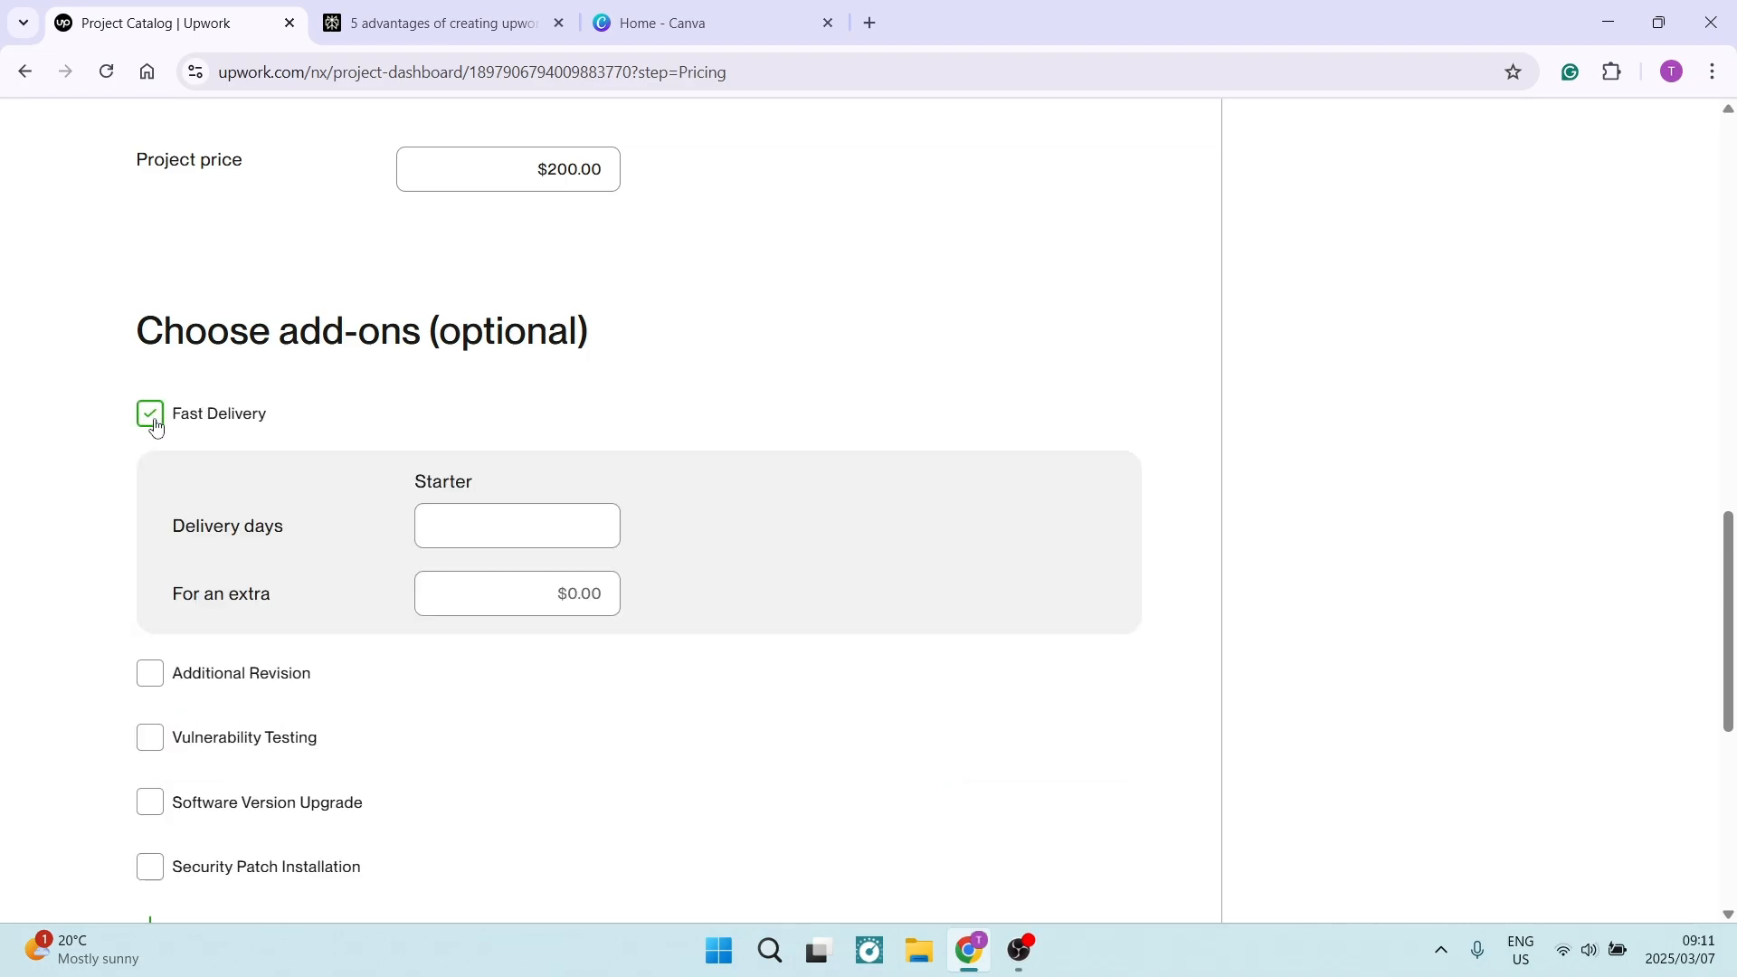
click(260, 414)
scroll(395, 388, up, 5)
scroll(395, 388, up, 2)
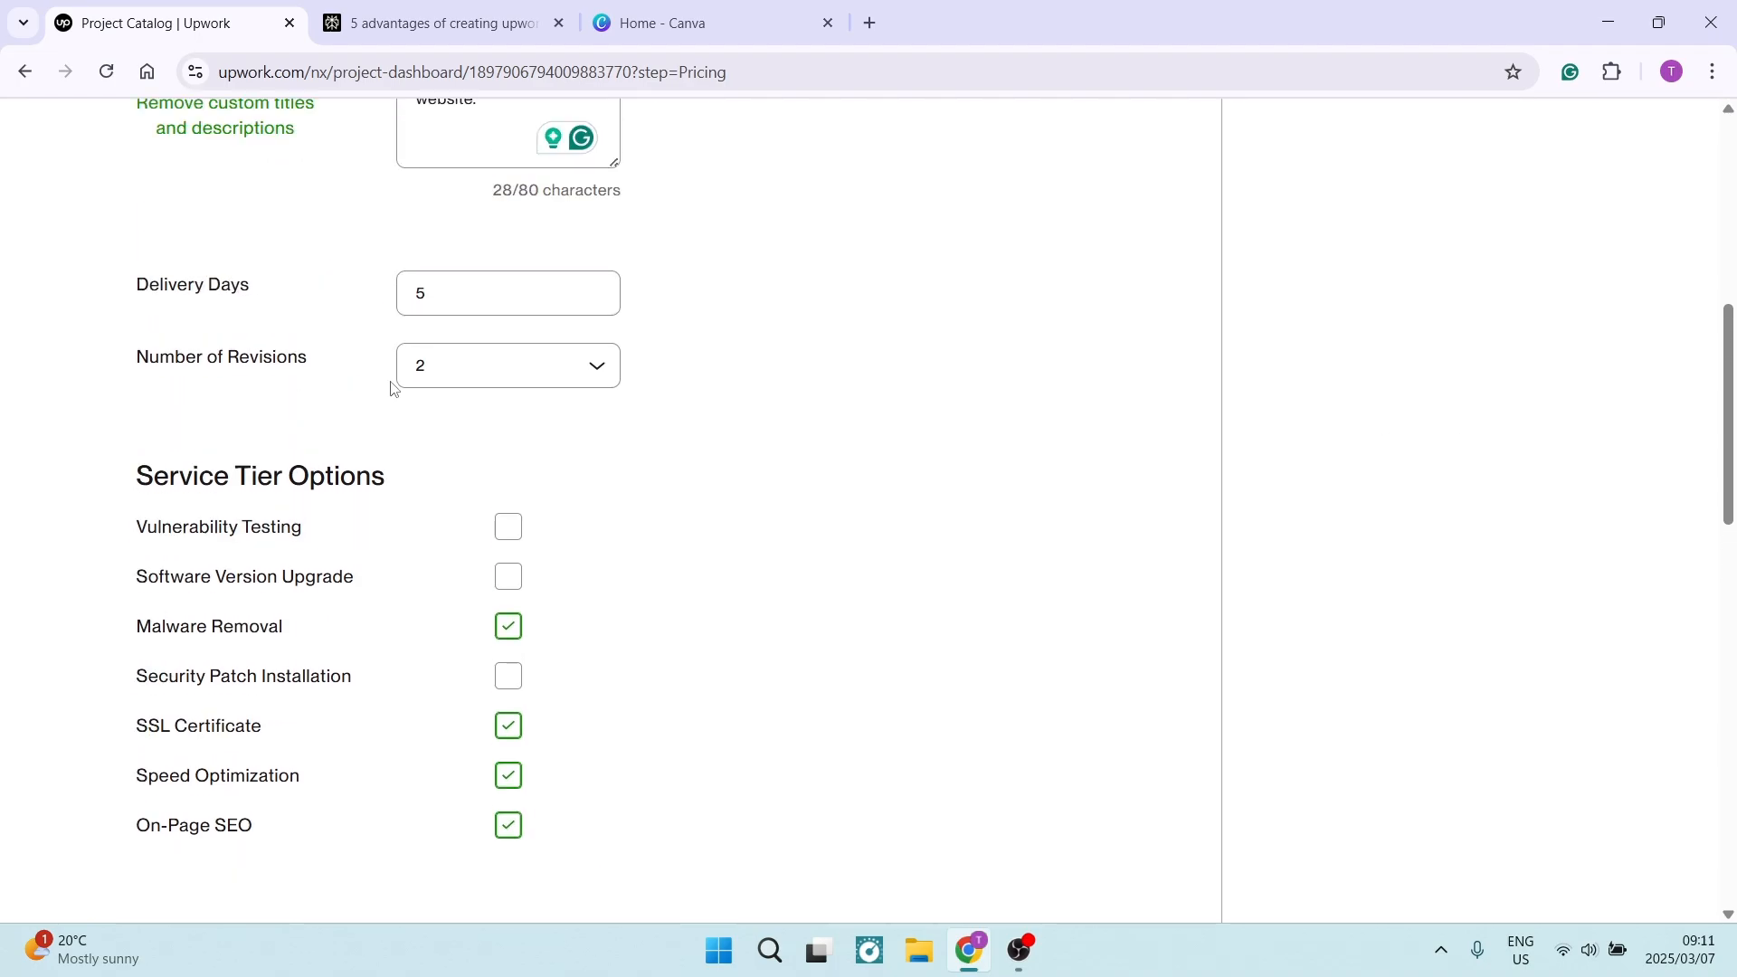
scroll(391, 382, down, 8)
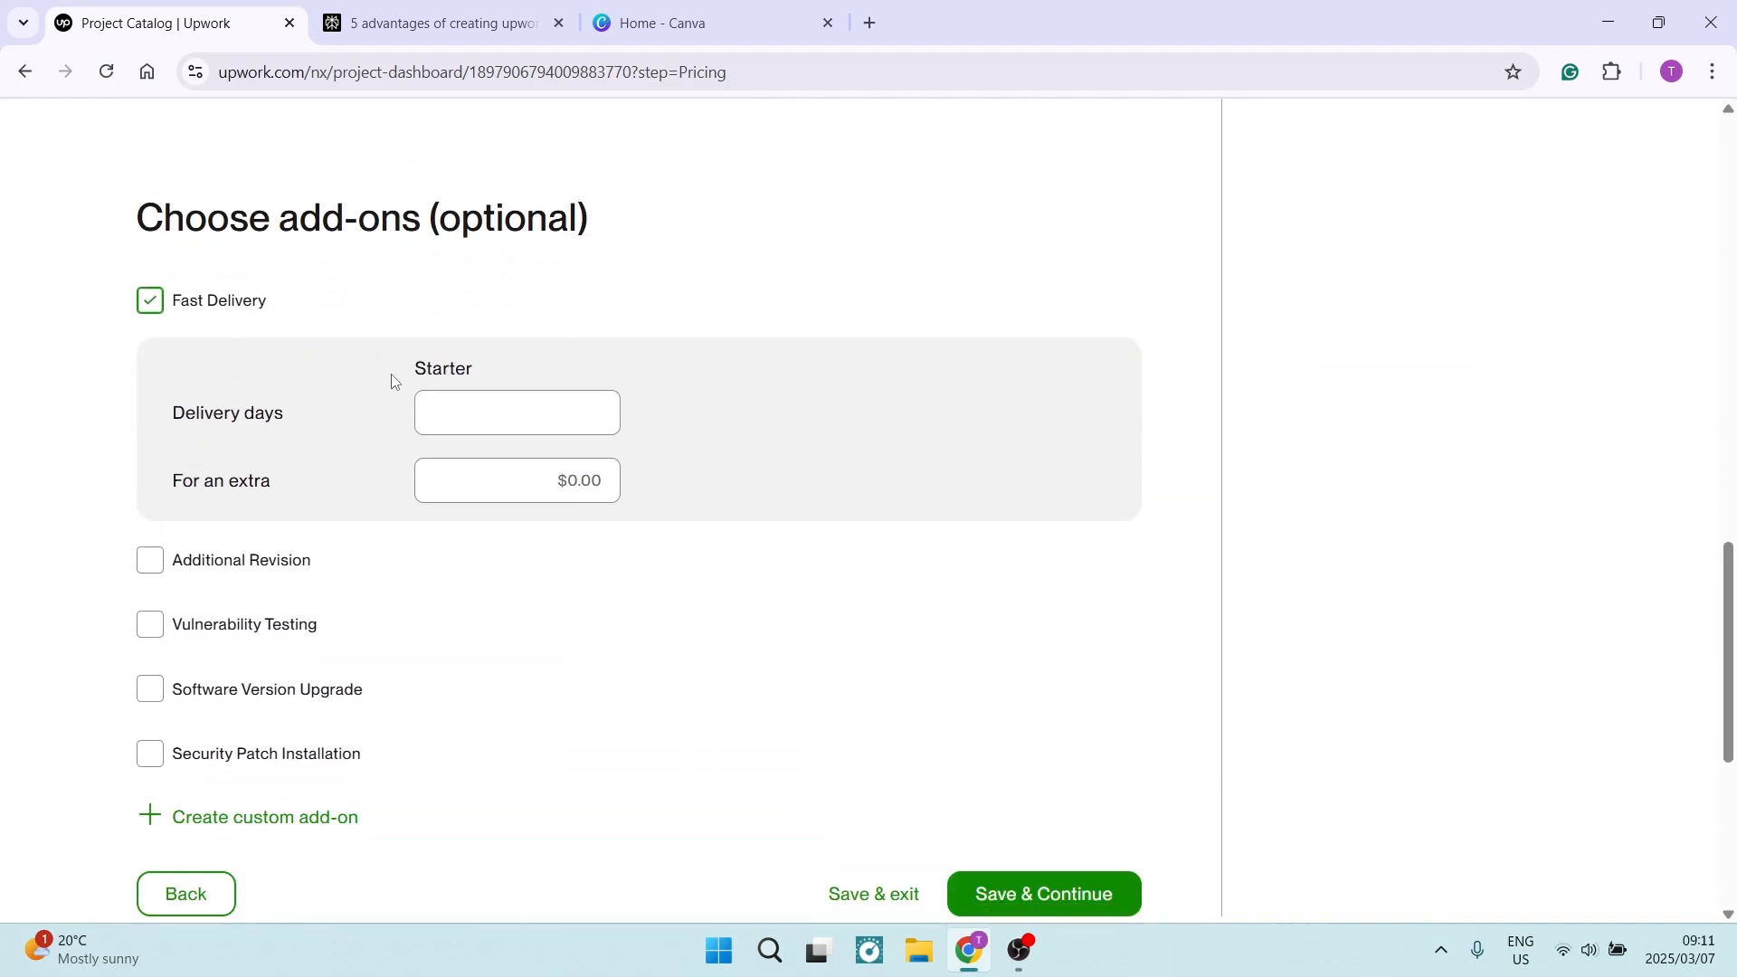
click(549, 421)
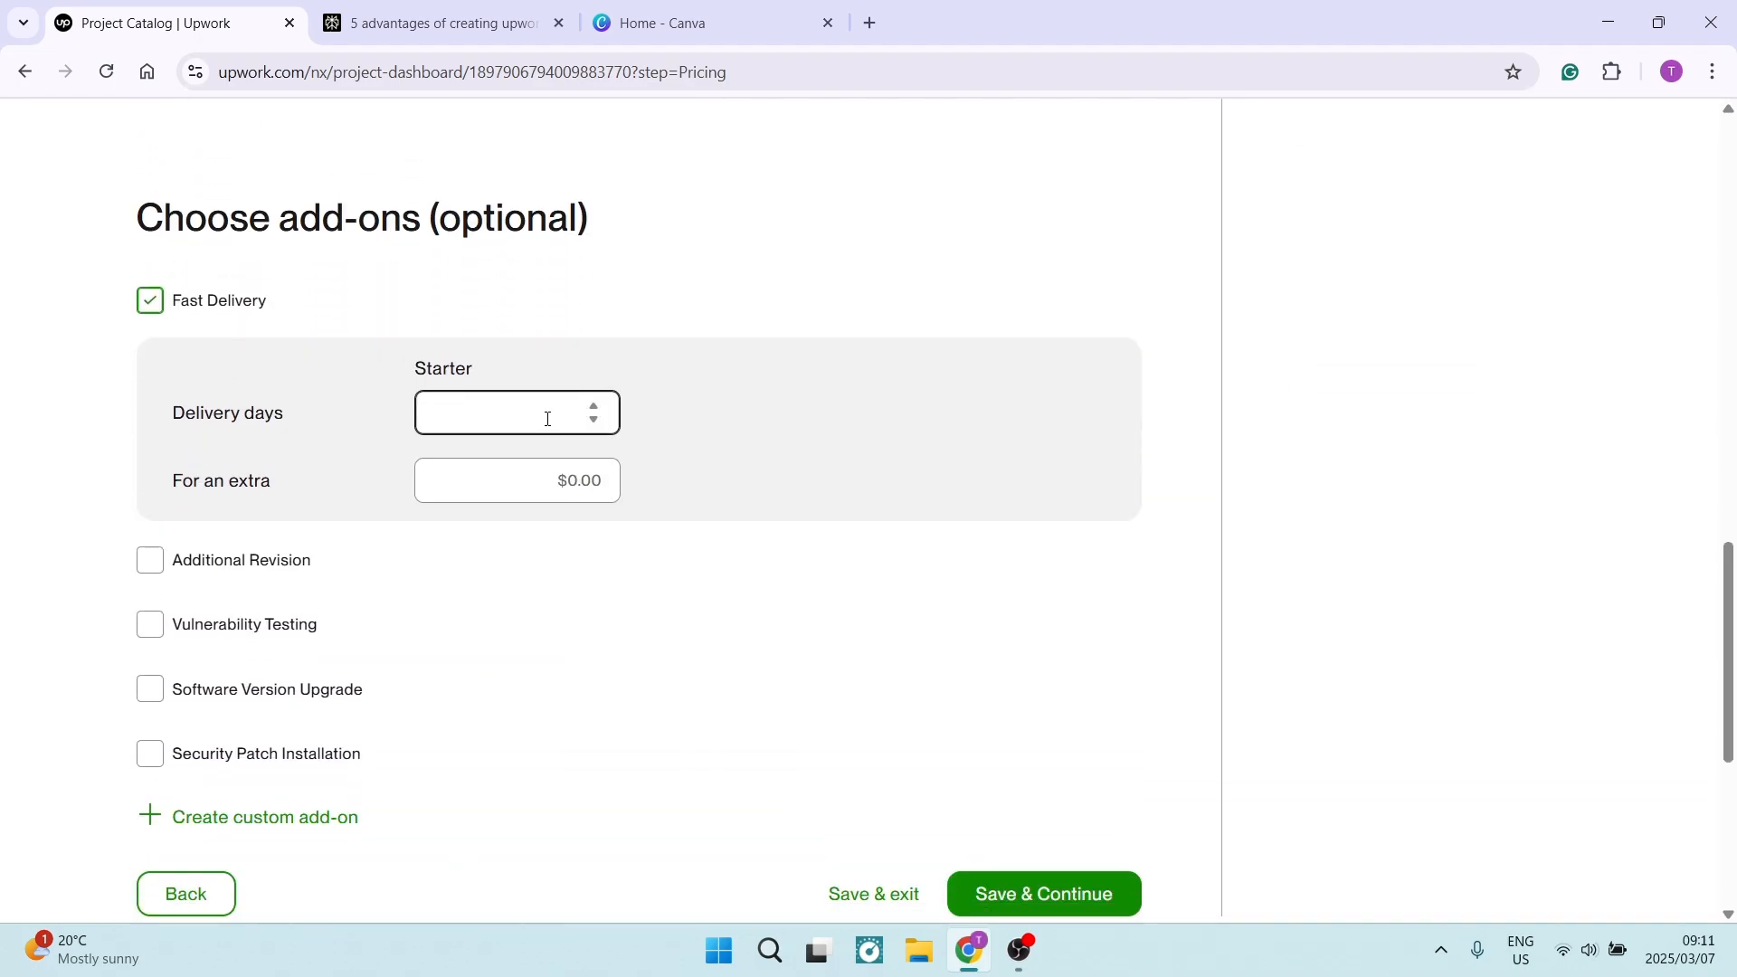
click(548, 483)
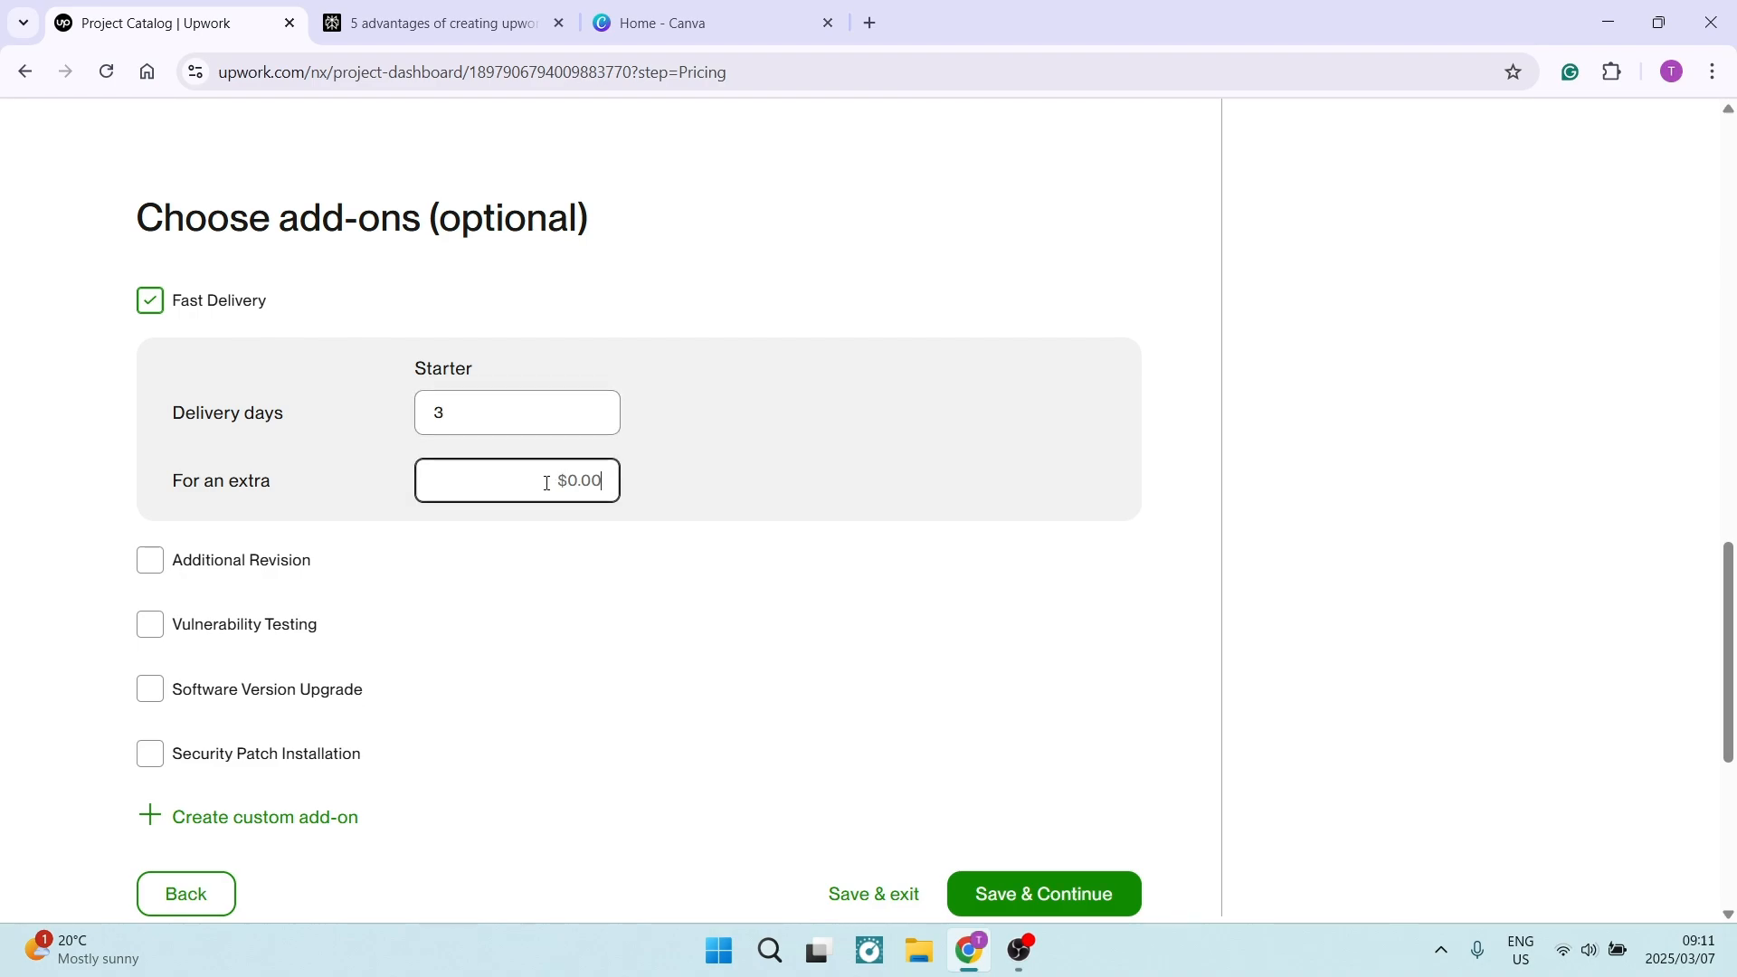
text(100)
click(98, 466)
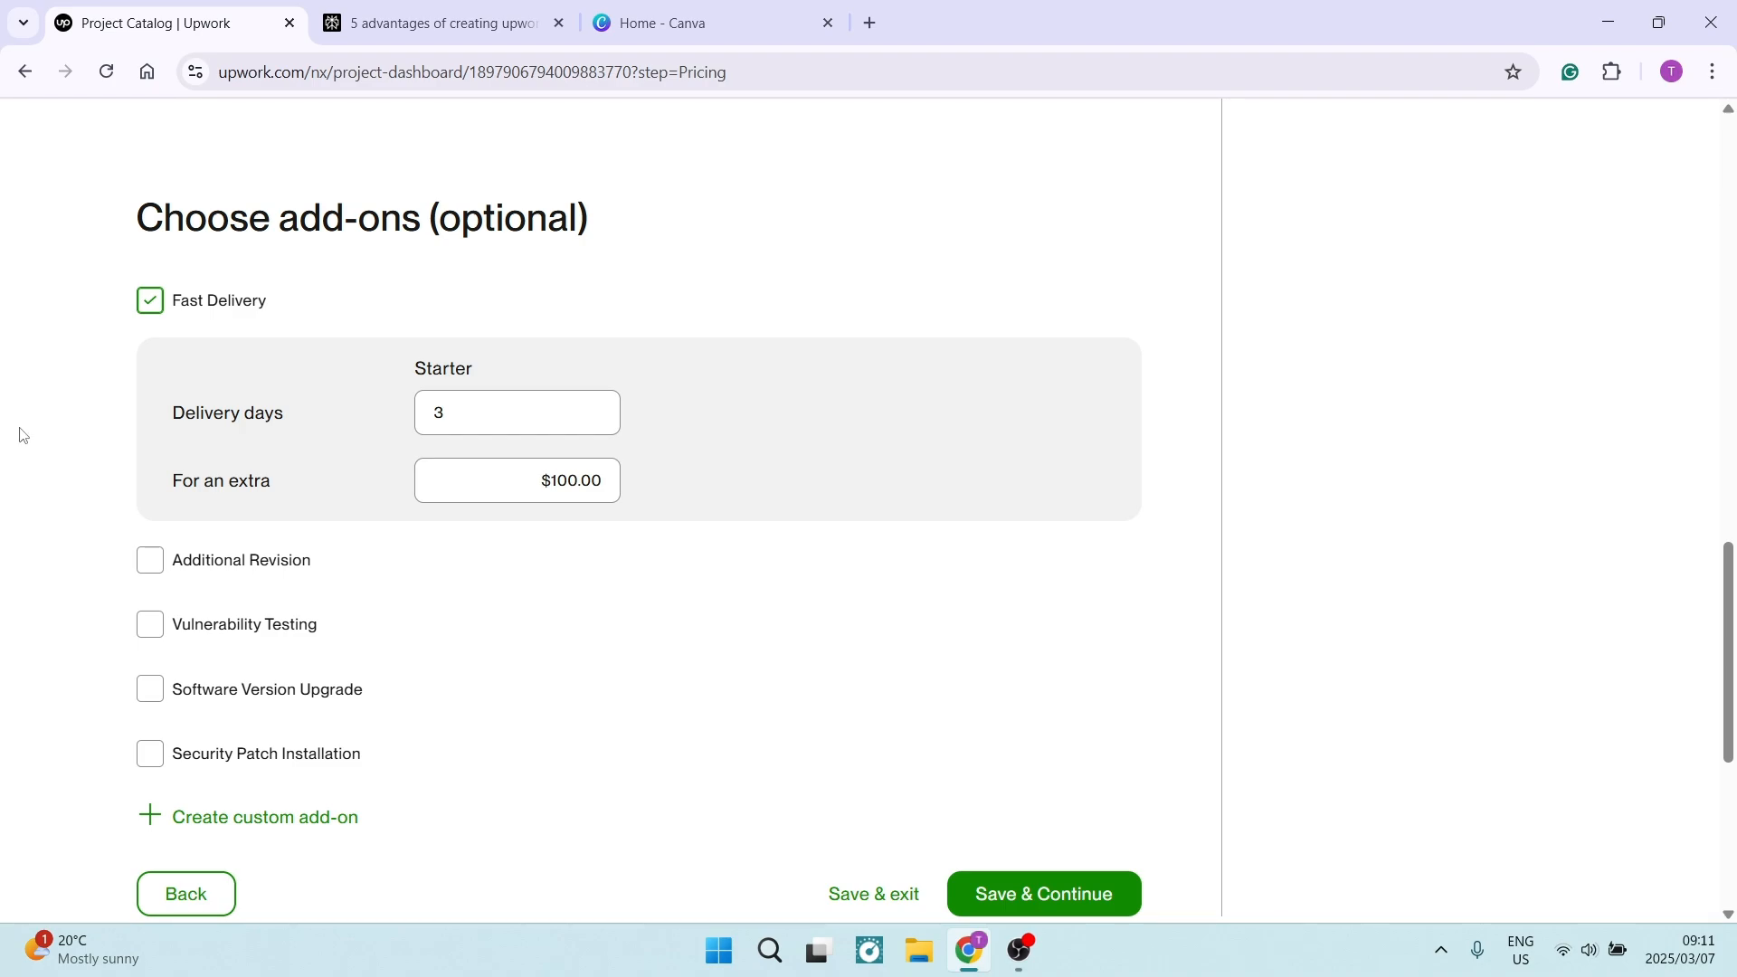
Enable the Additional Revision add-on for an extra $50
scroll(100, 445, down, 1)
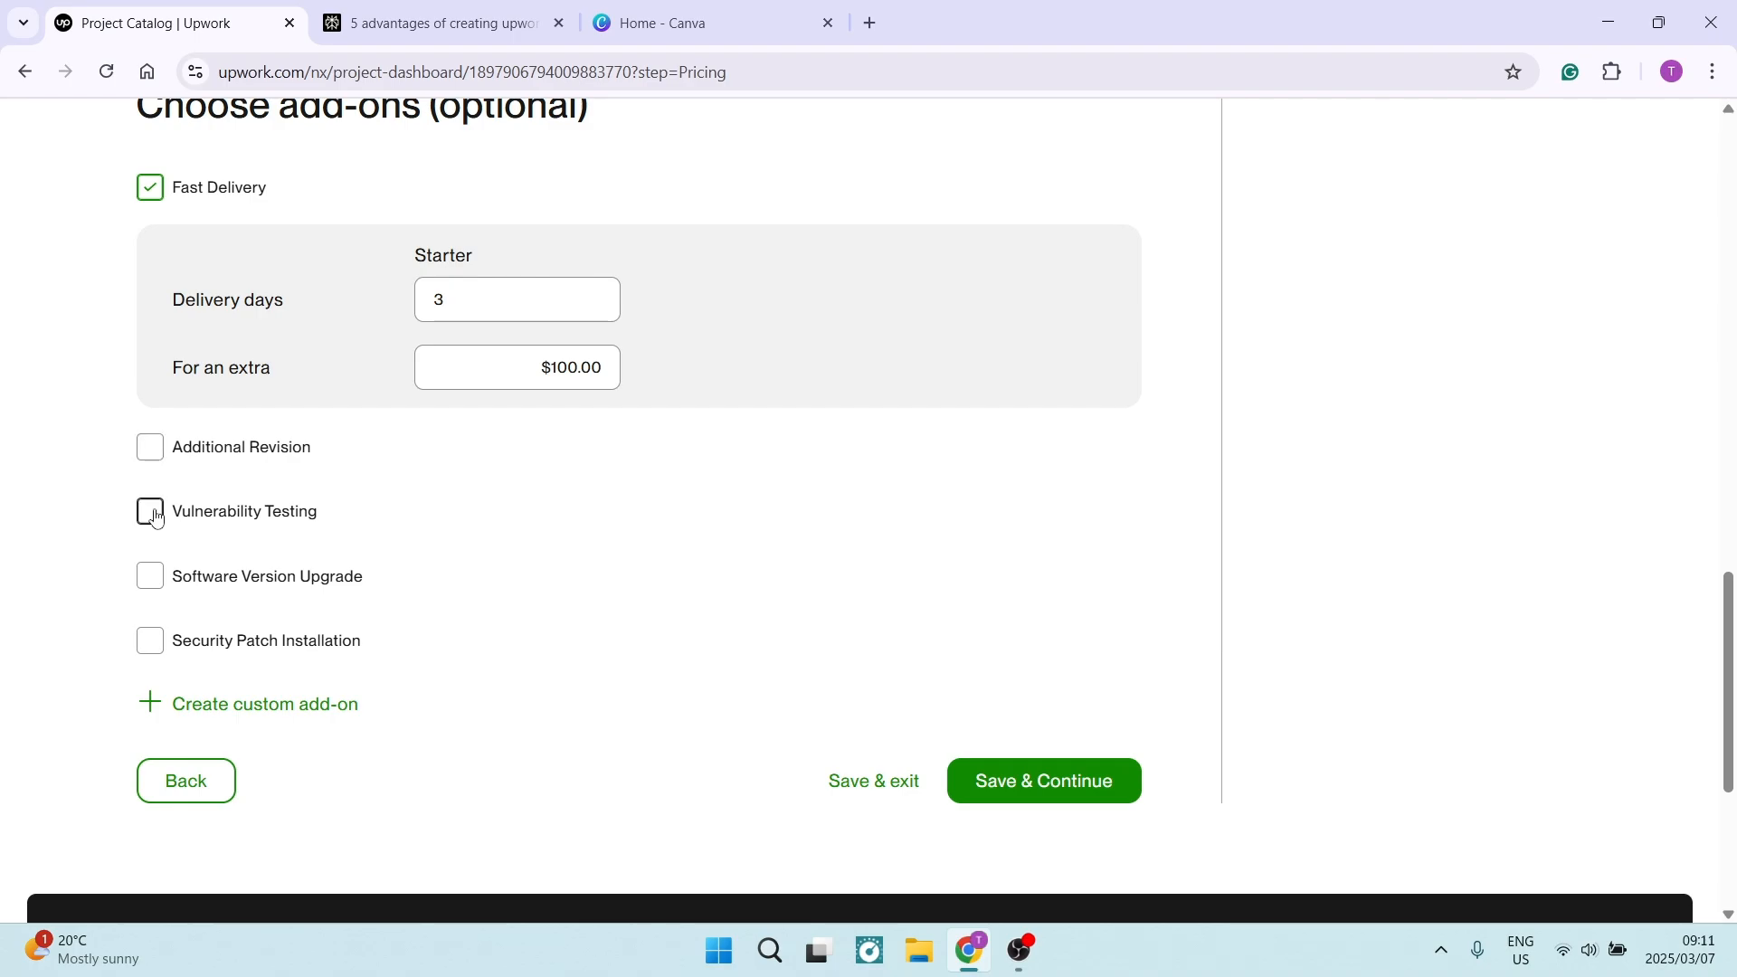
click(151, 447)
scroll(334, 554, up, 12)
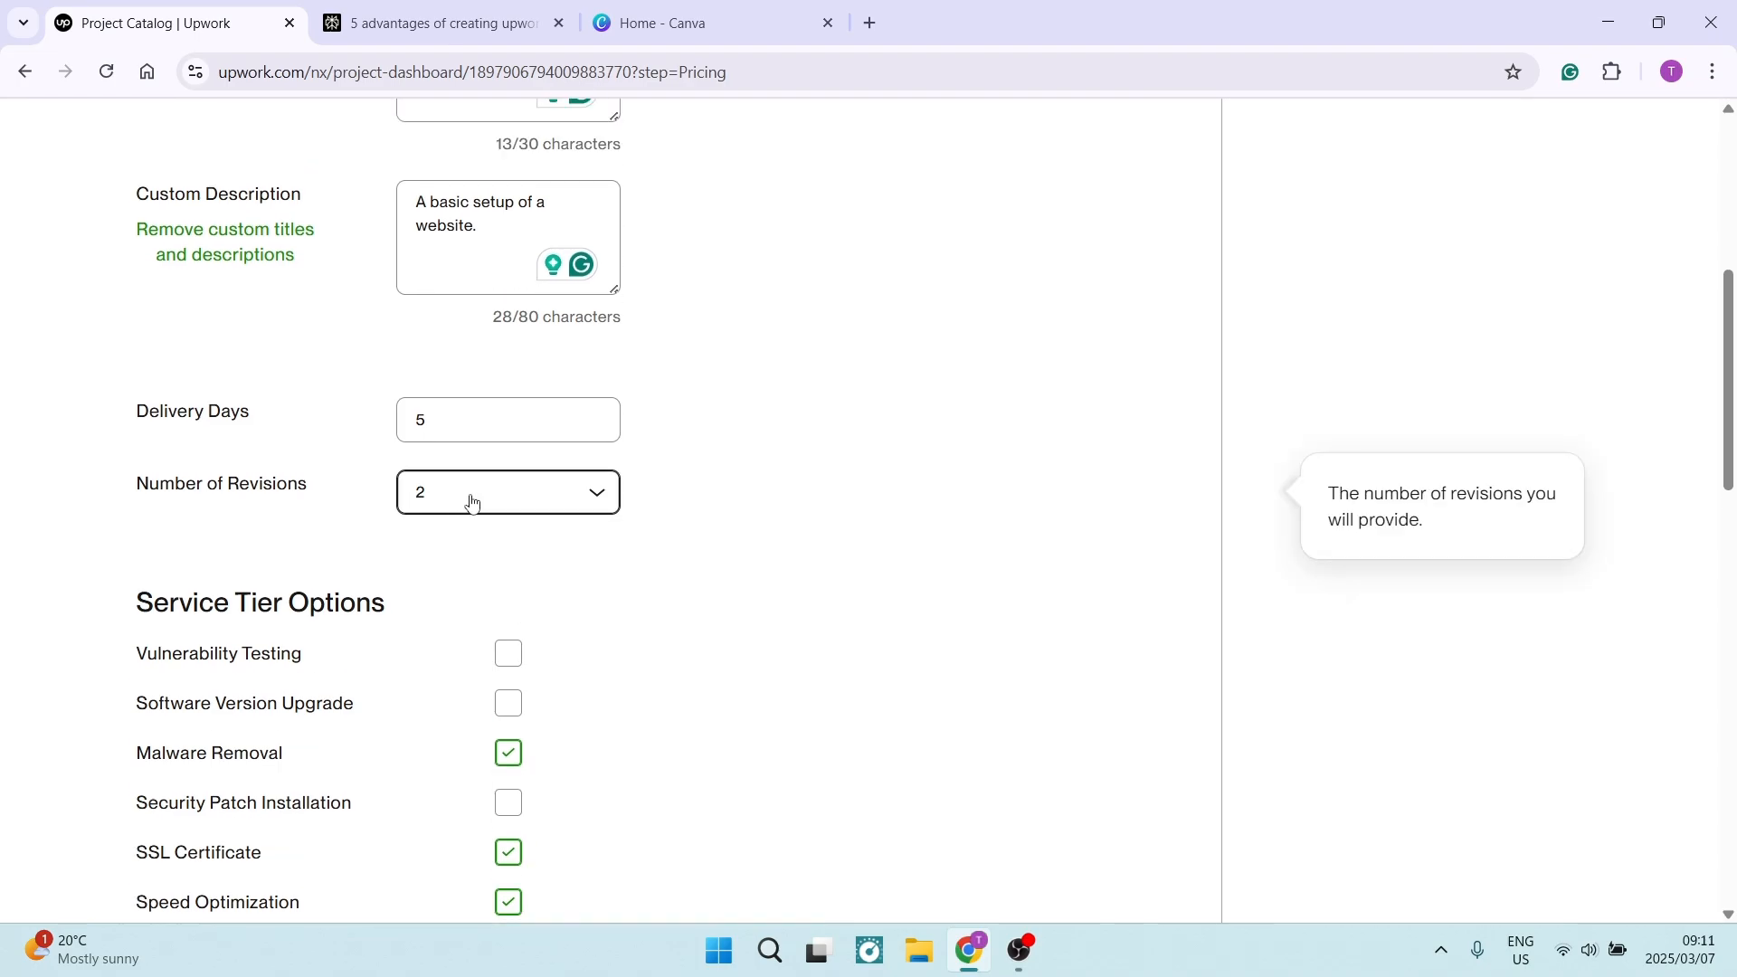
scroll(469, 499, down, 10)
click(553, 450)
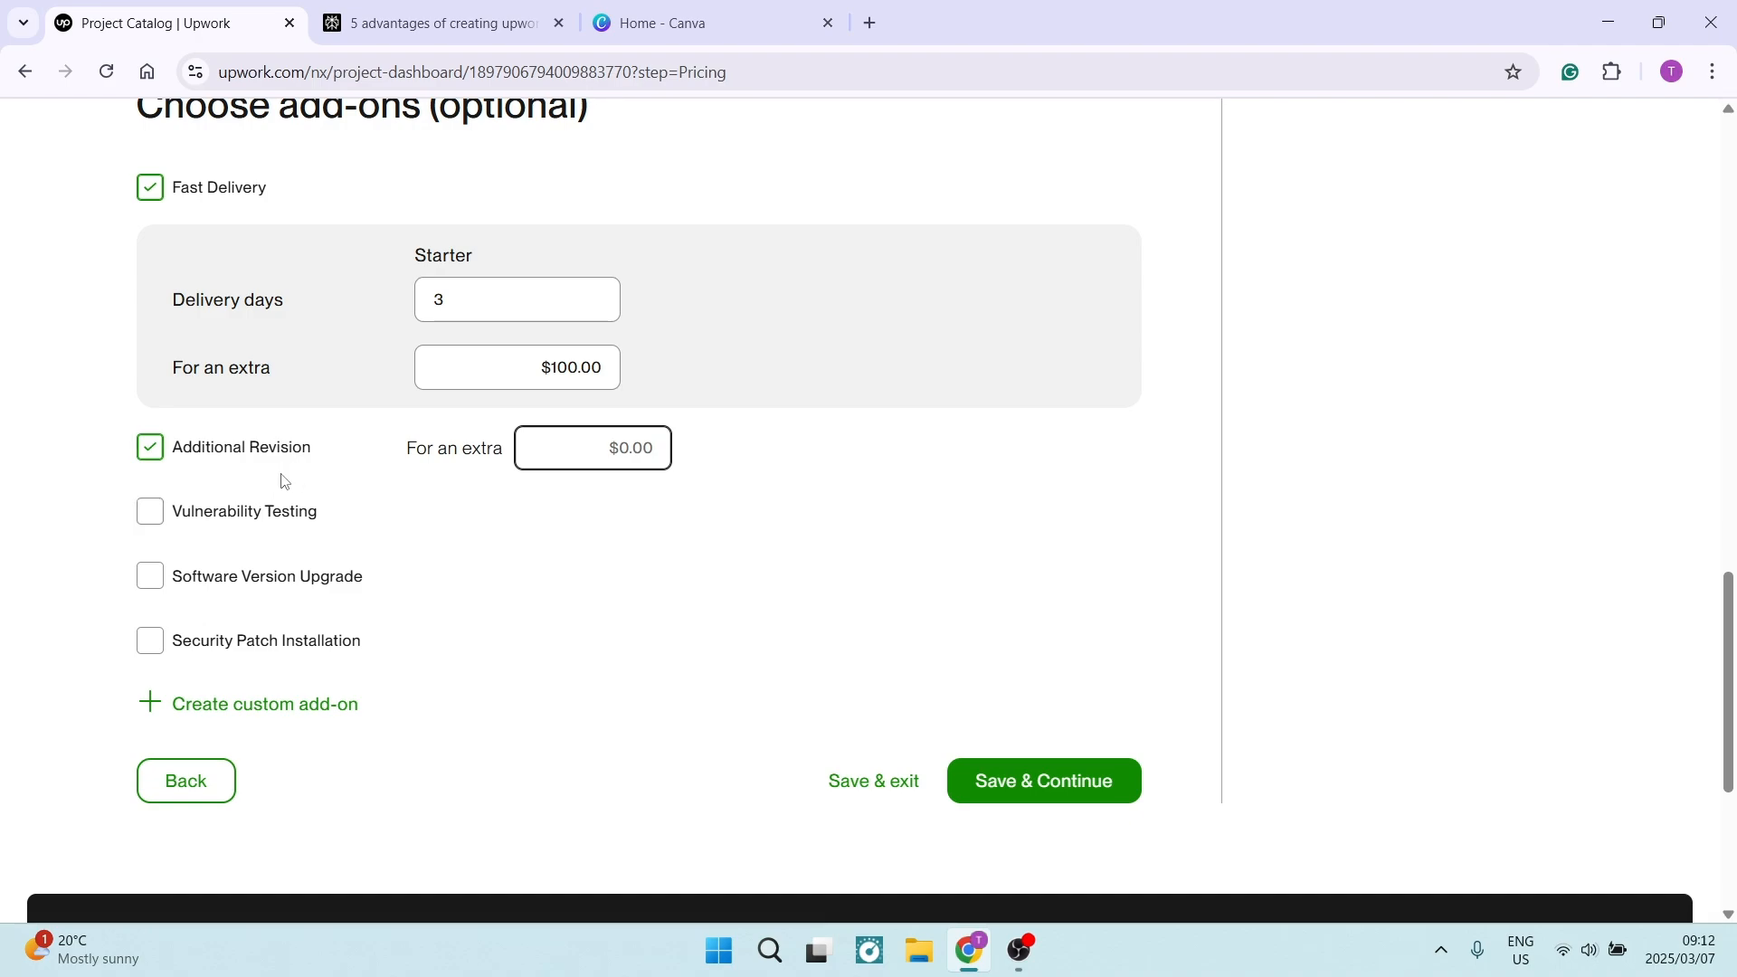
text(50)
click(49, 434)
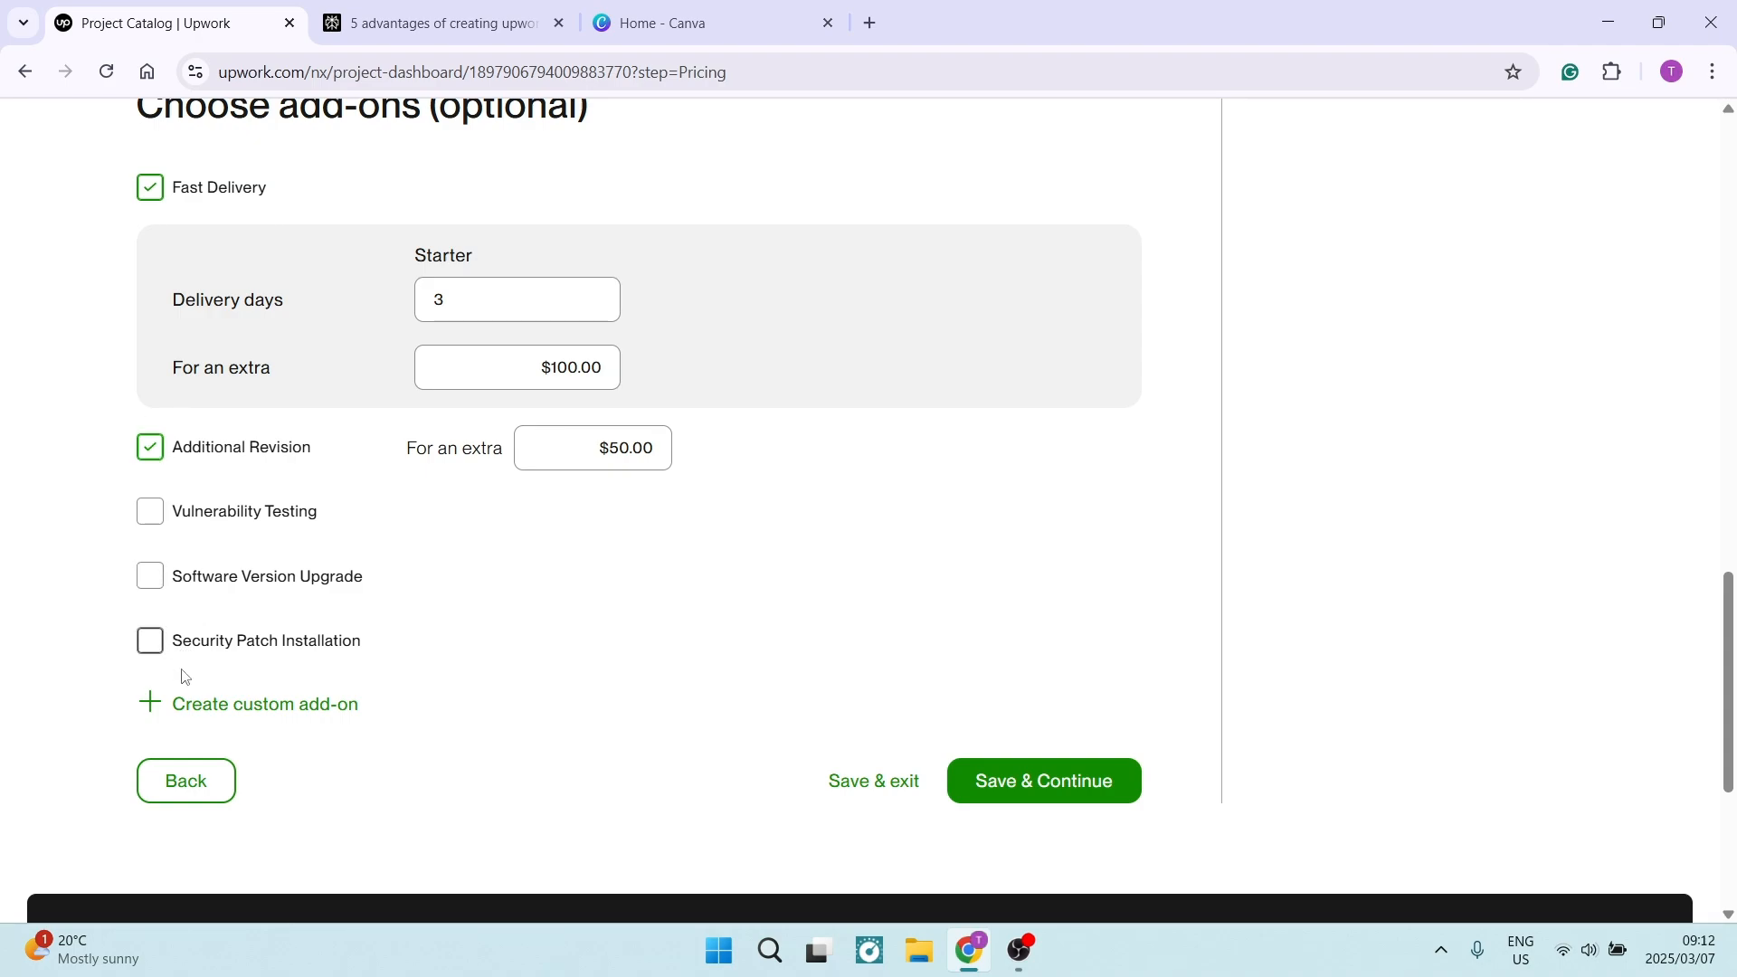
click(185, 705)
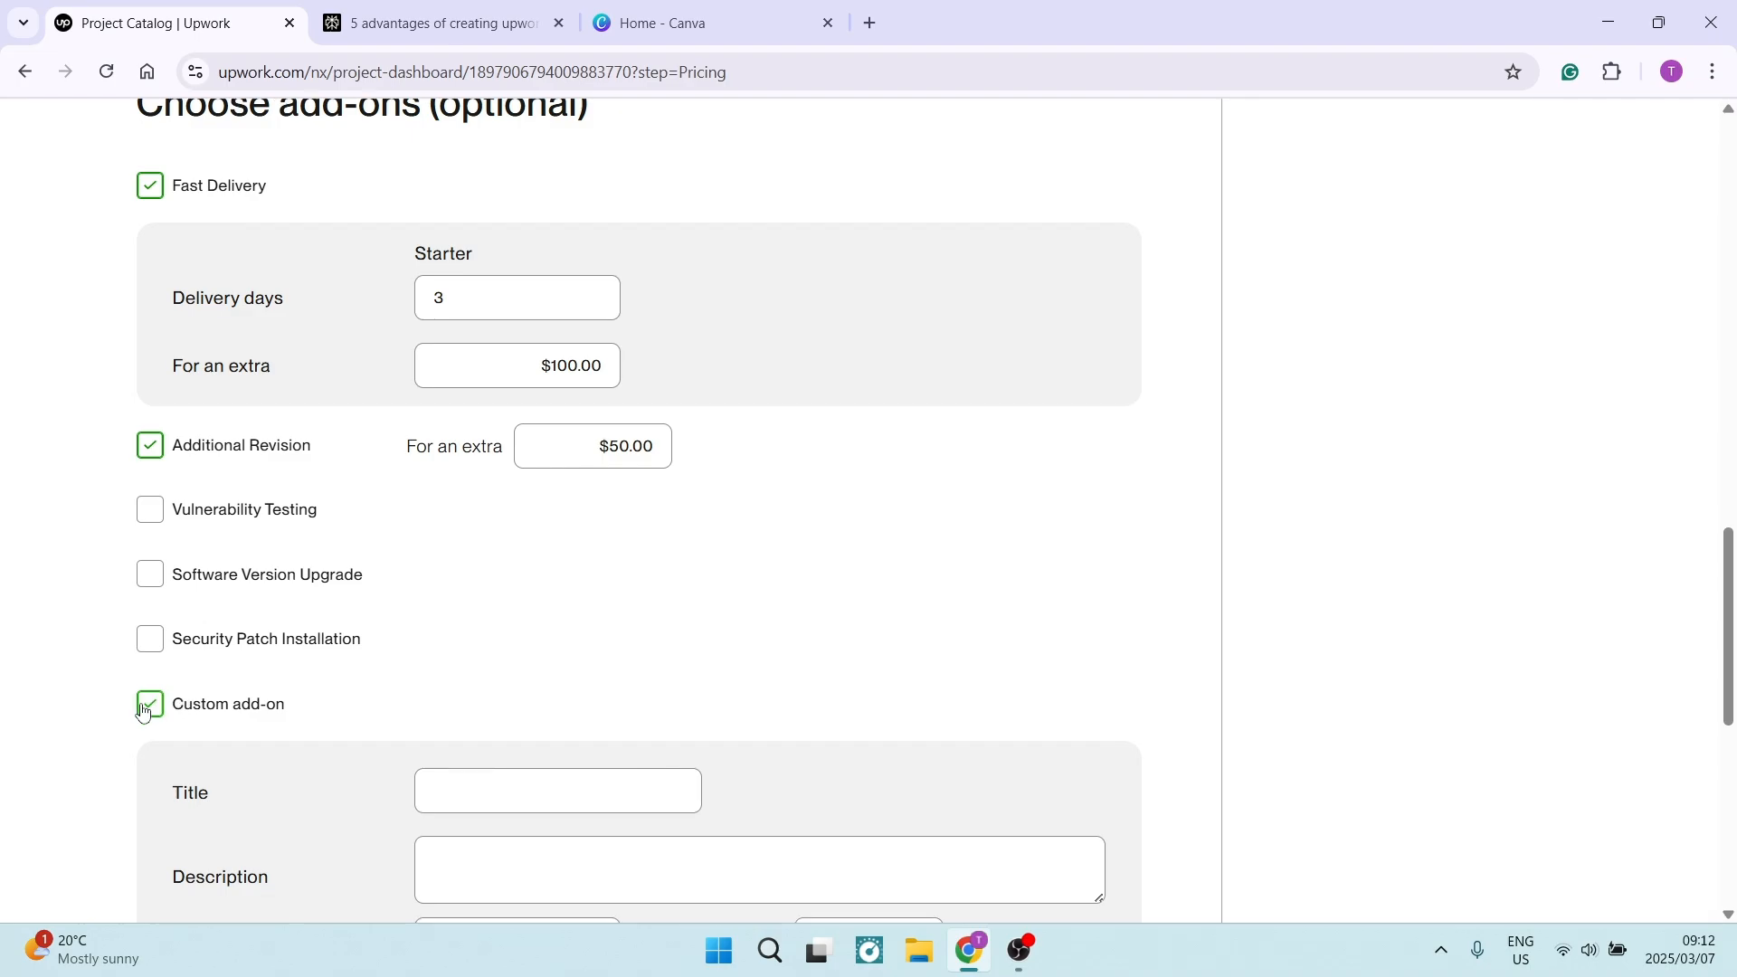
scroll(290, 563, down, 3)
click(507, 448)
click(470, 532)
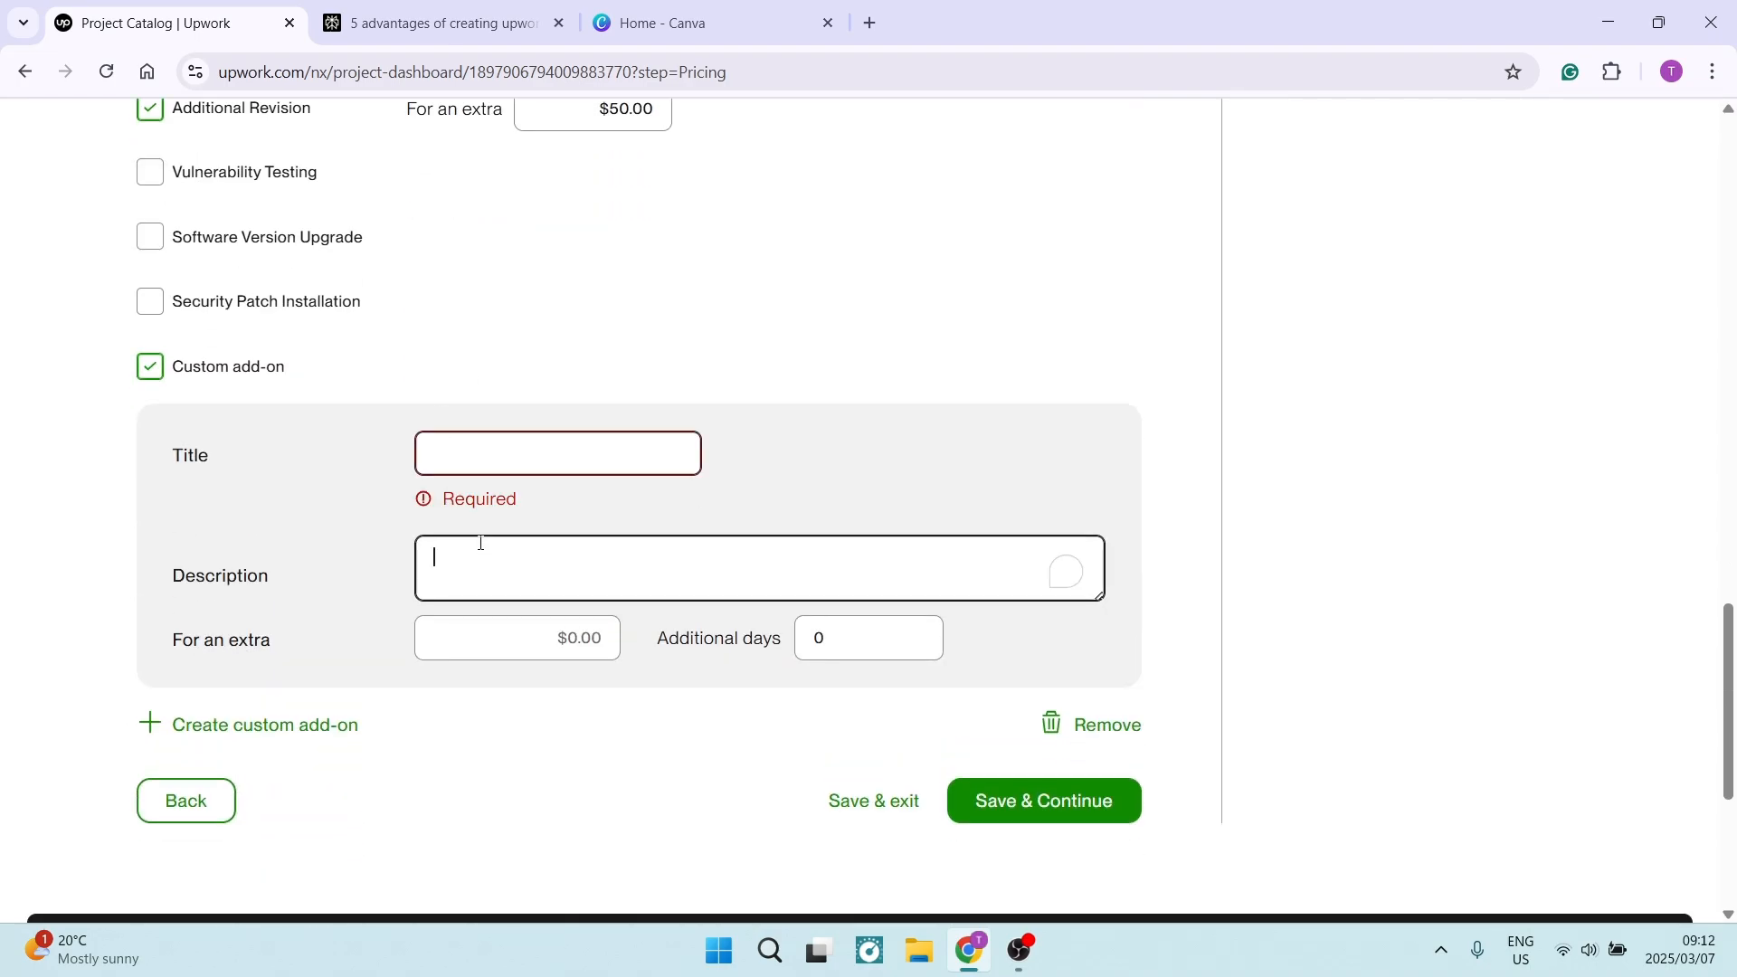
click(457, 640)
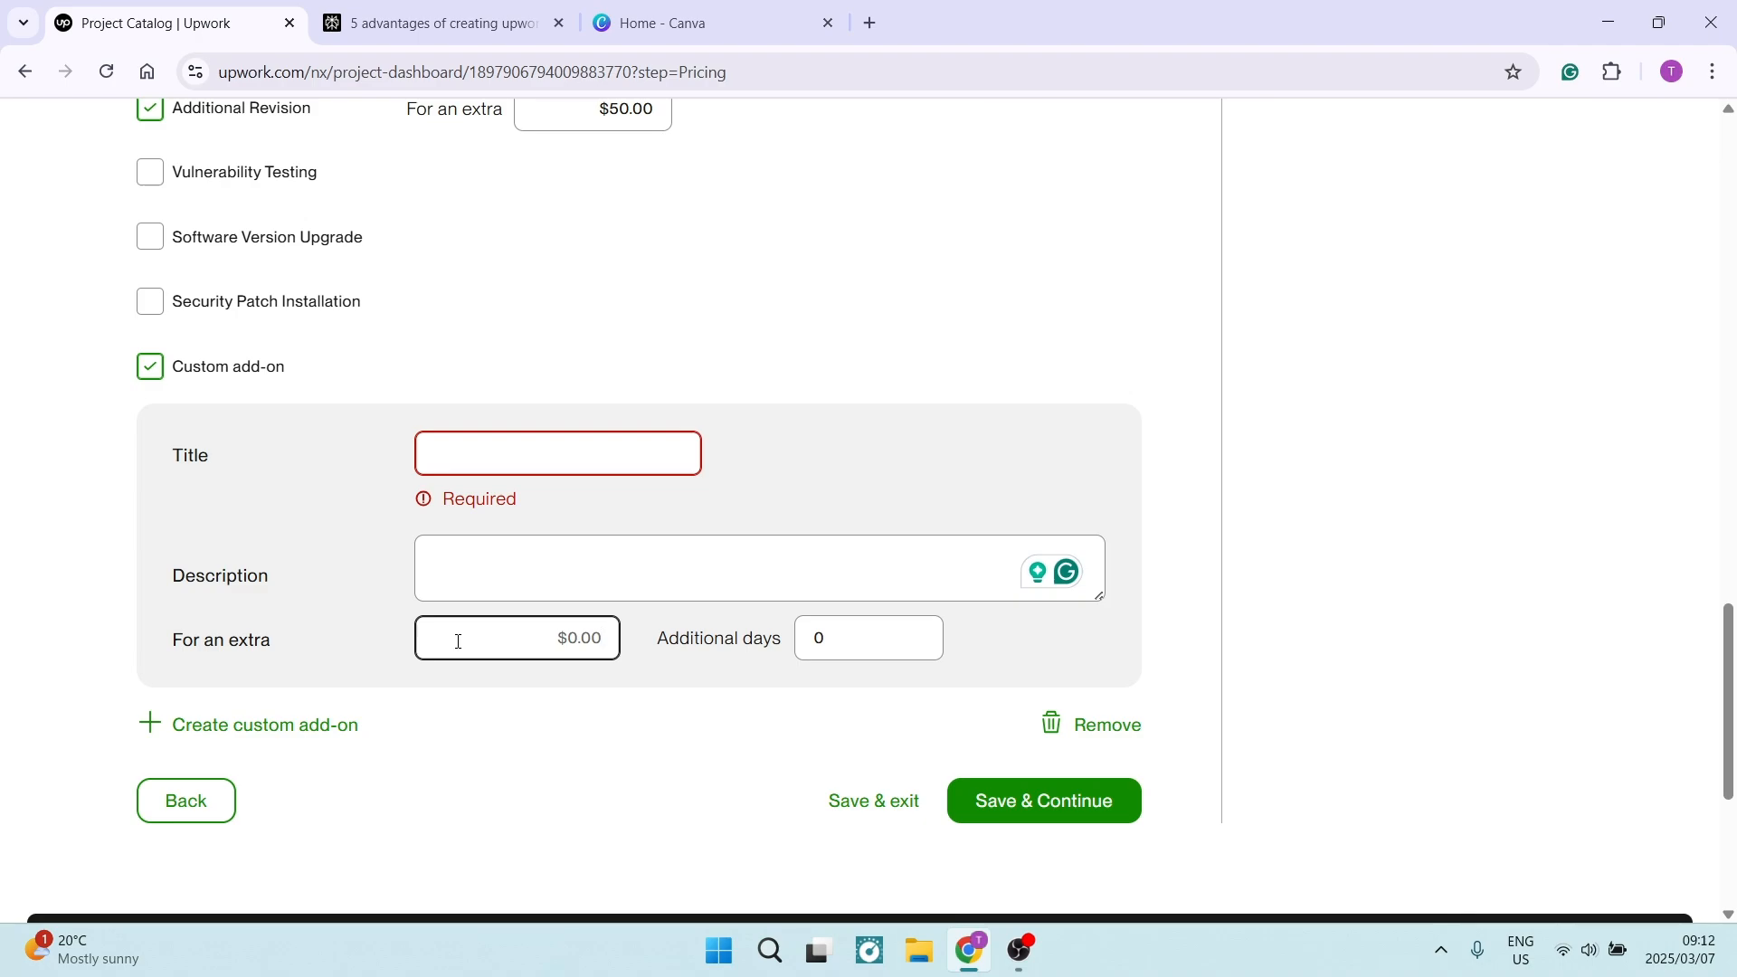
double_click(908, 633)
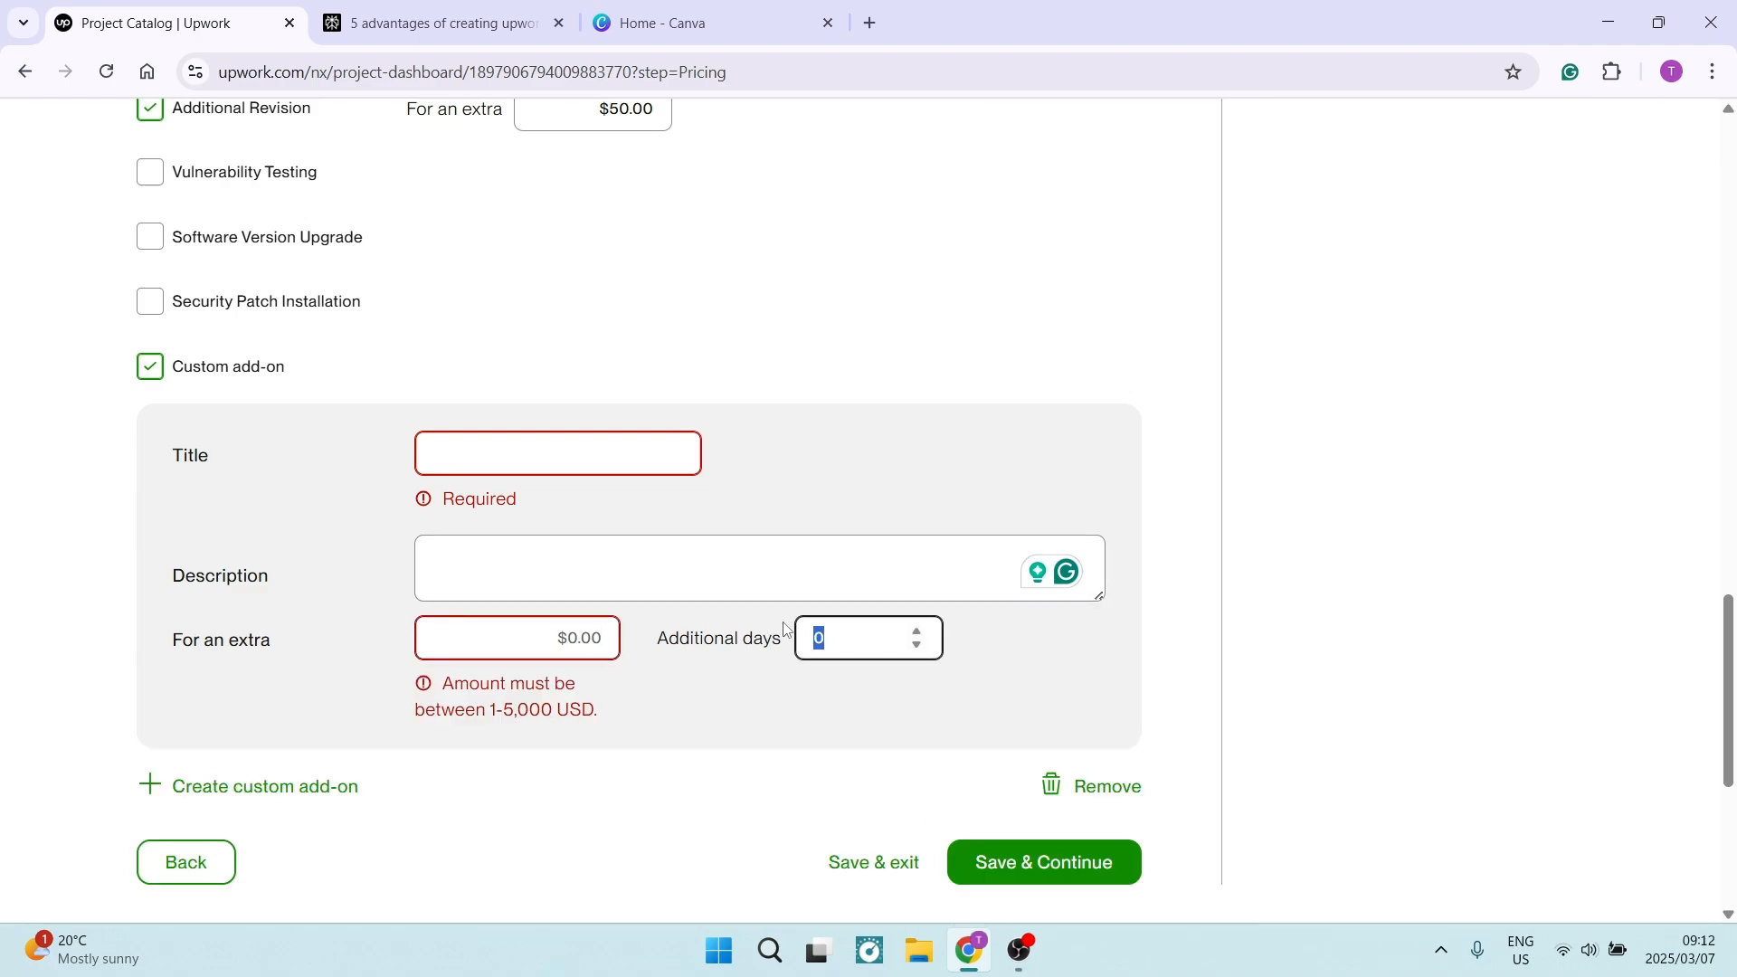
click(150, 369)
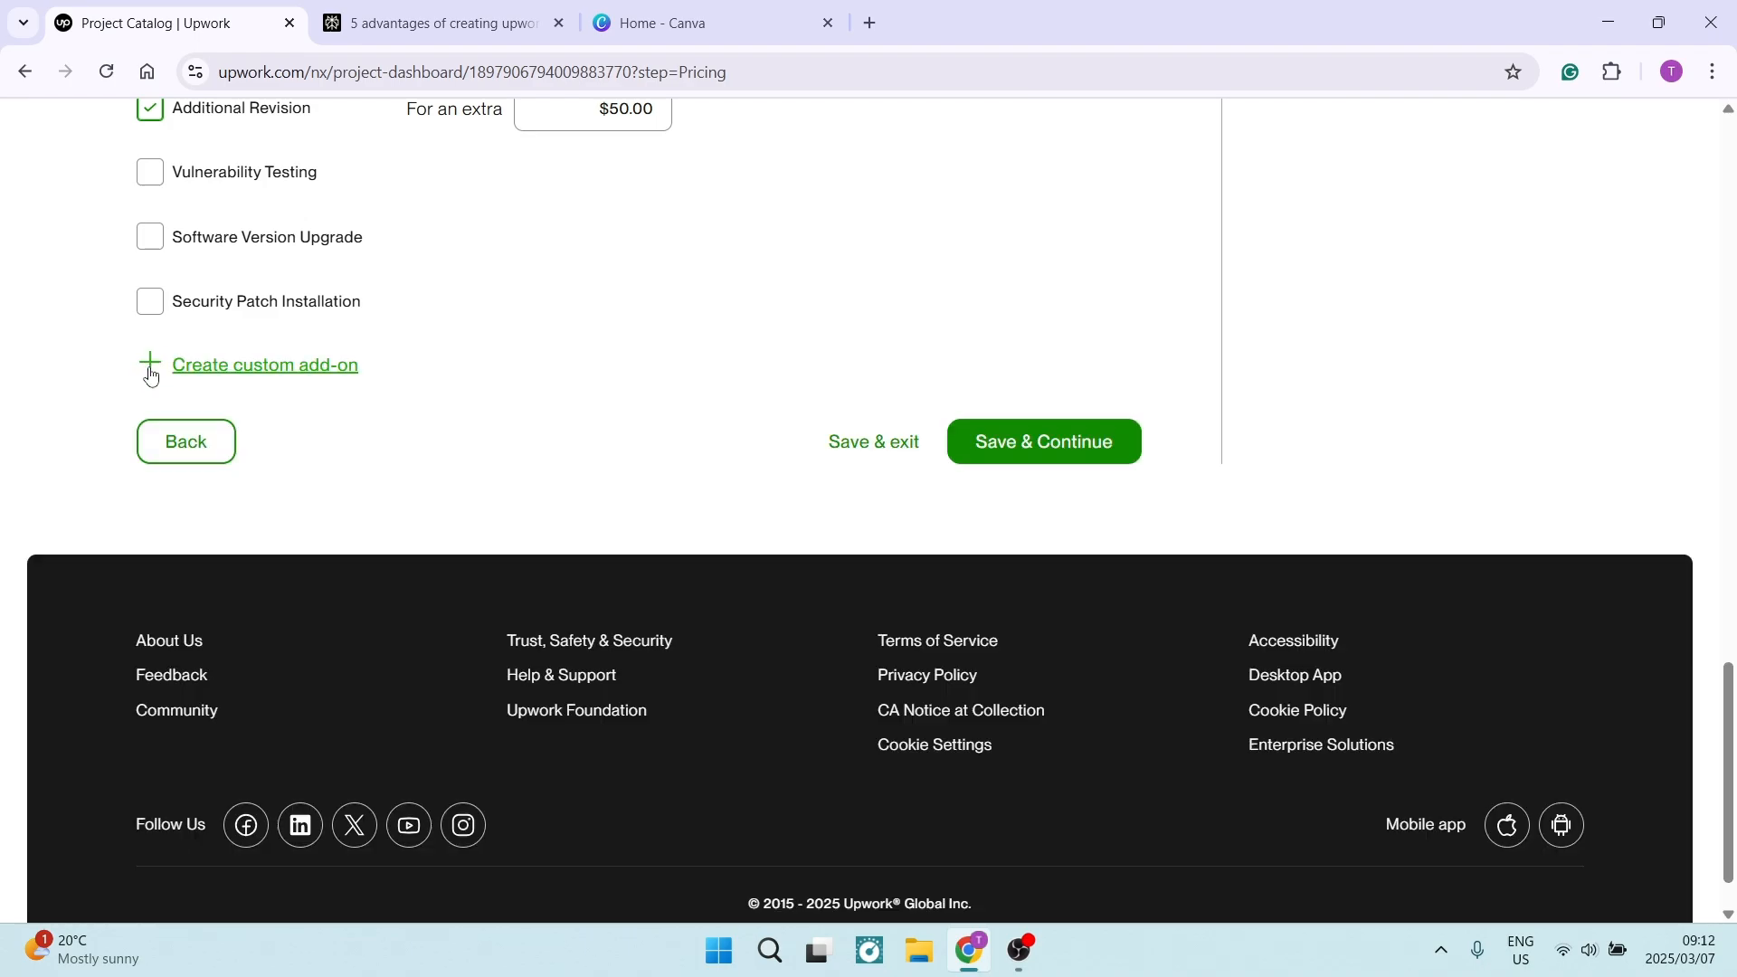
Review the tier settings and add-ons, and save the pricing to continue to the gallery
scroll(651, 473, up, 10)
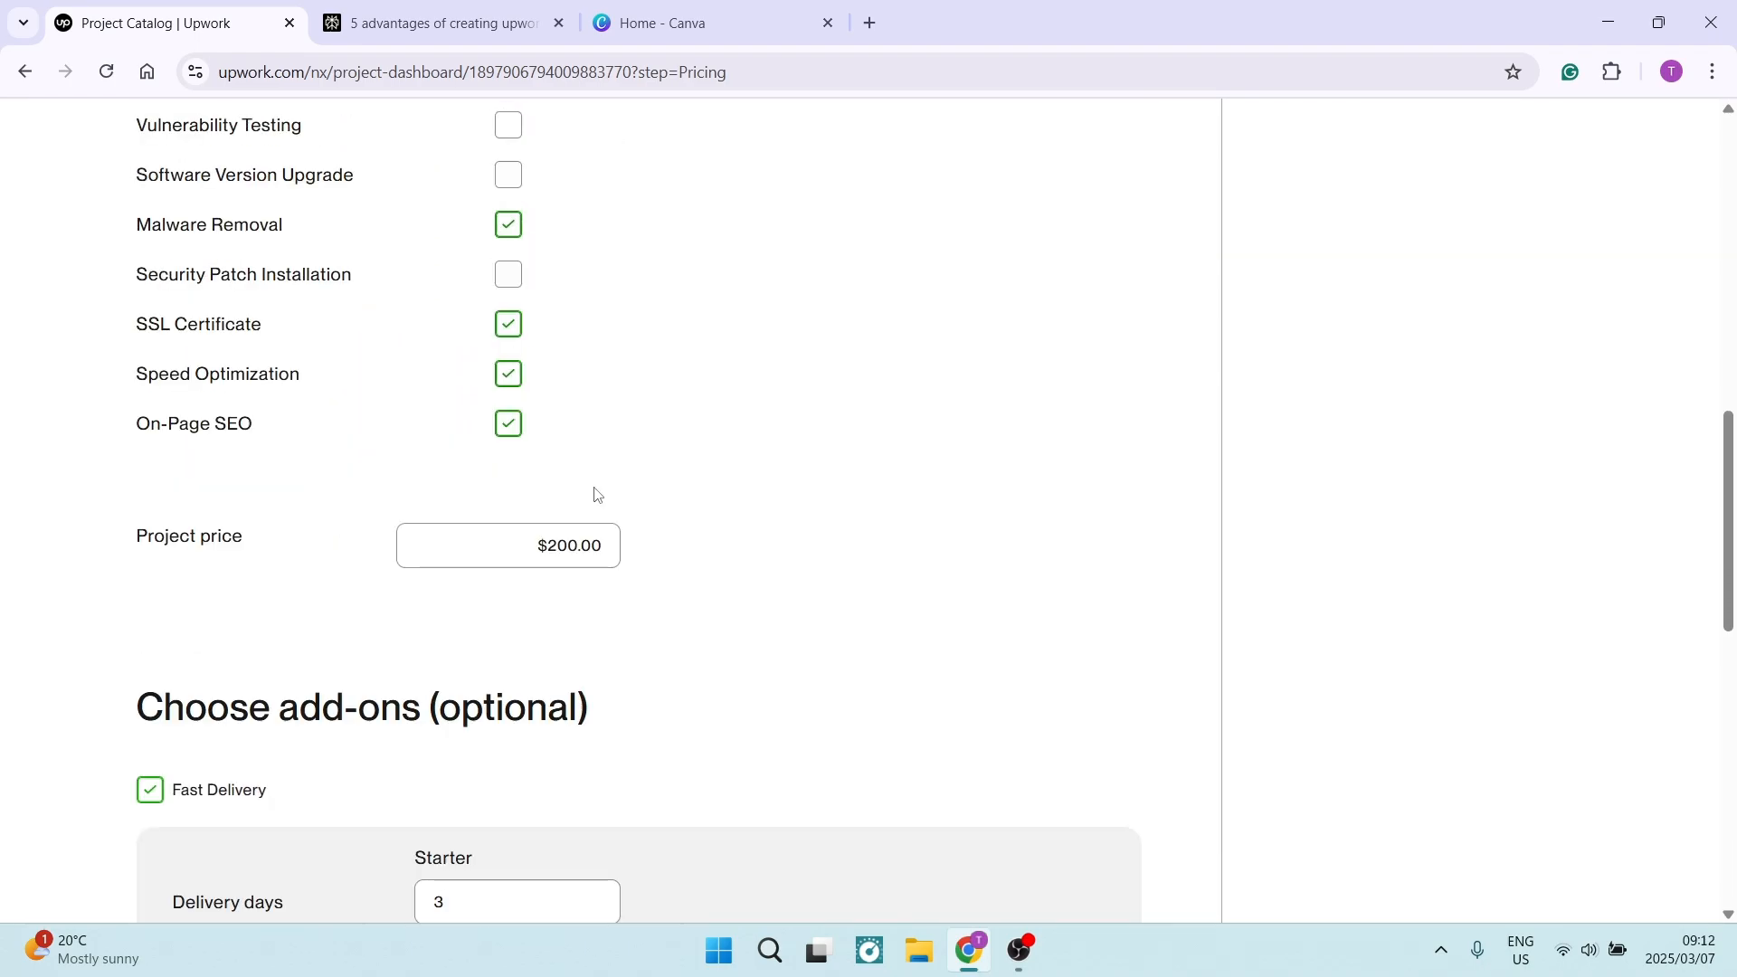
scroll(594, 452, up, 8)
scroll(579, 461, down, 16)
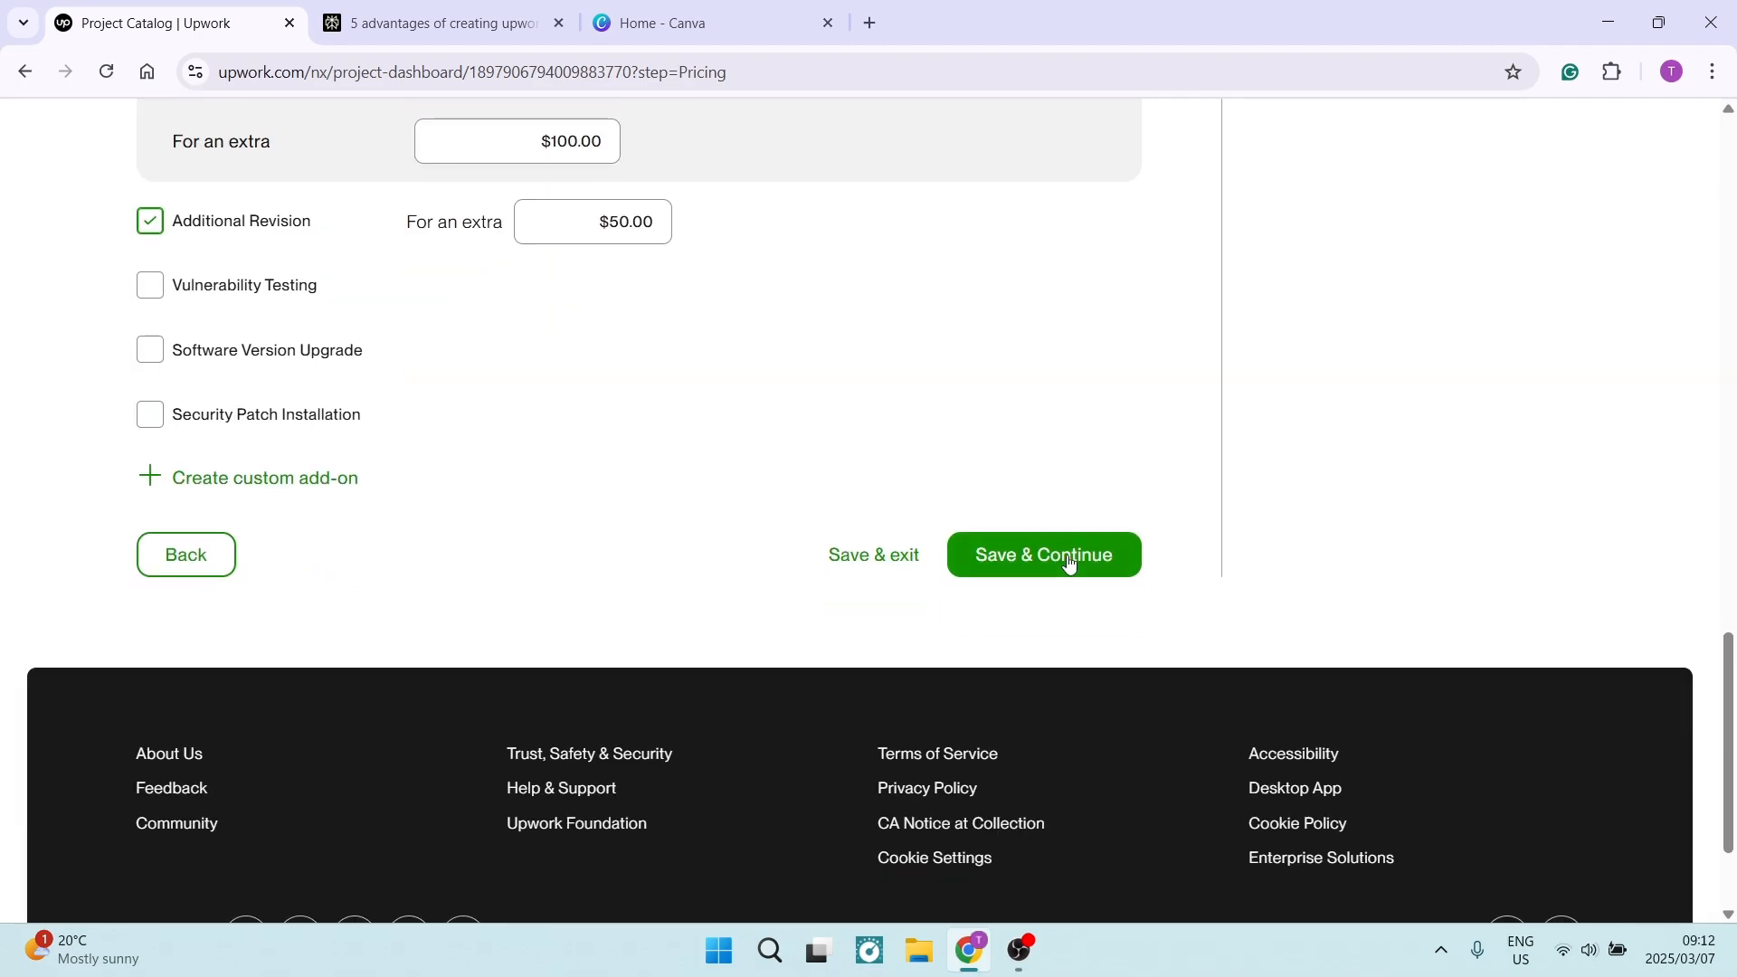
click(1069, 560)
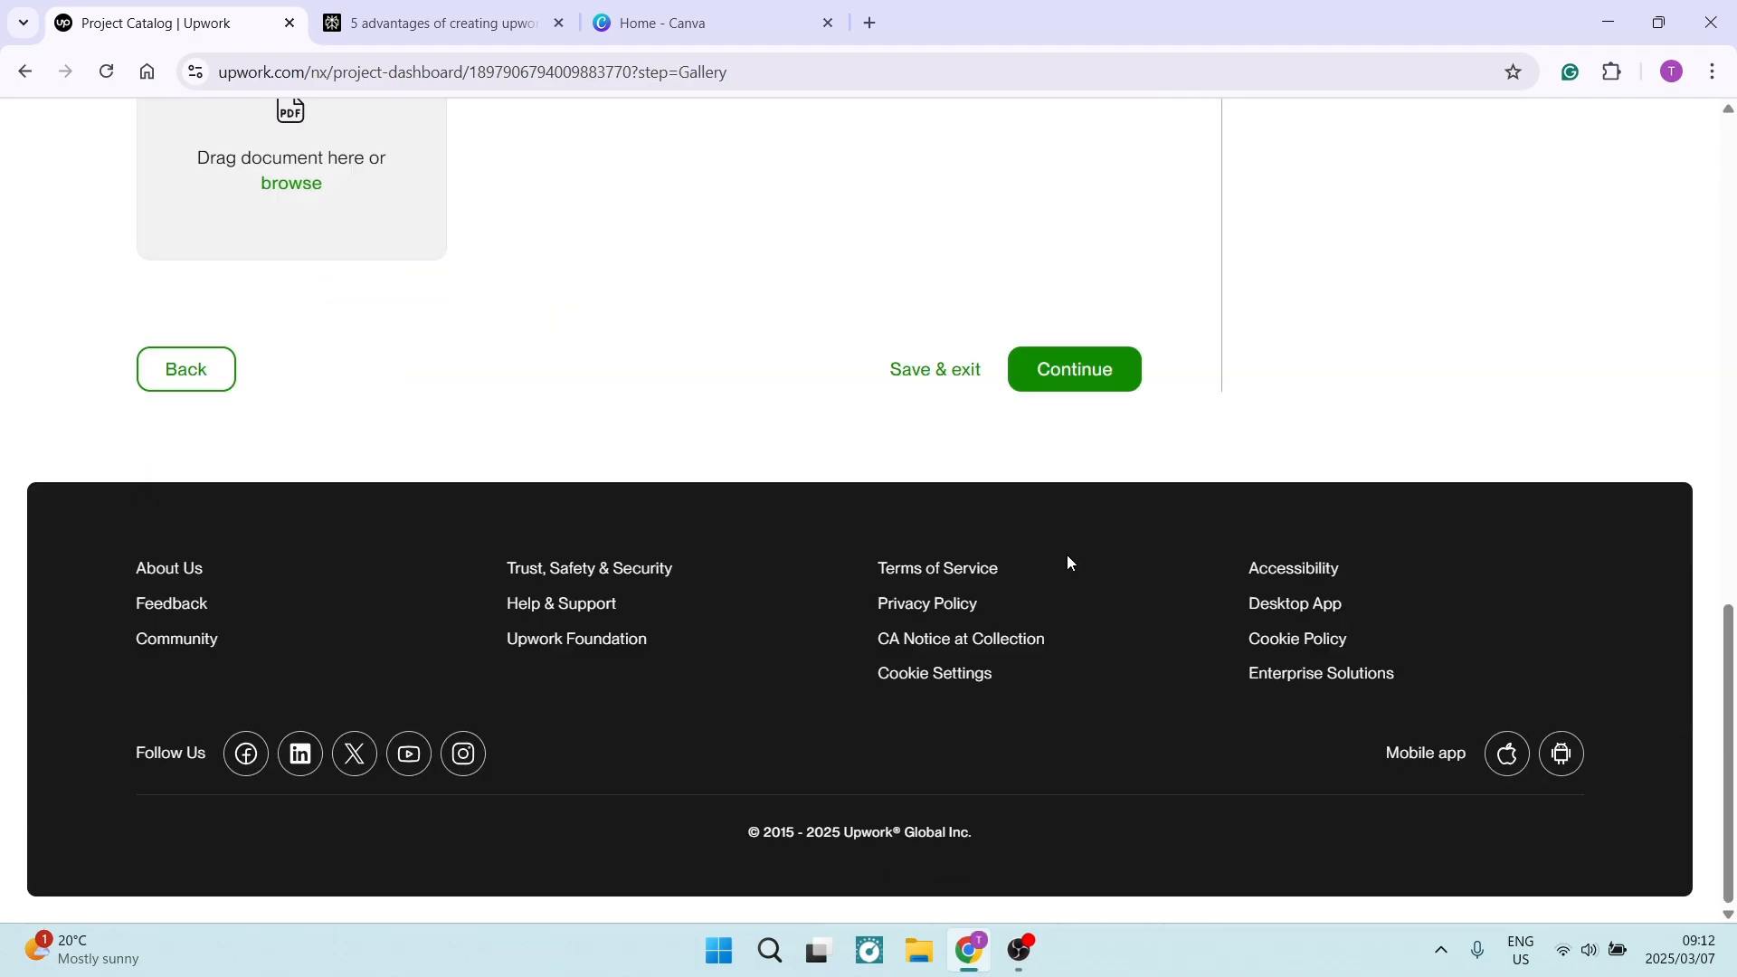
Examine the gallery's upload requirements for images, video and sample documents, briefly switching to the Canva home page and back to Upwork
scroll(736, 386, up, 12)
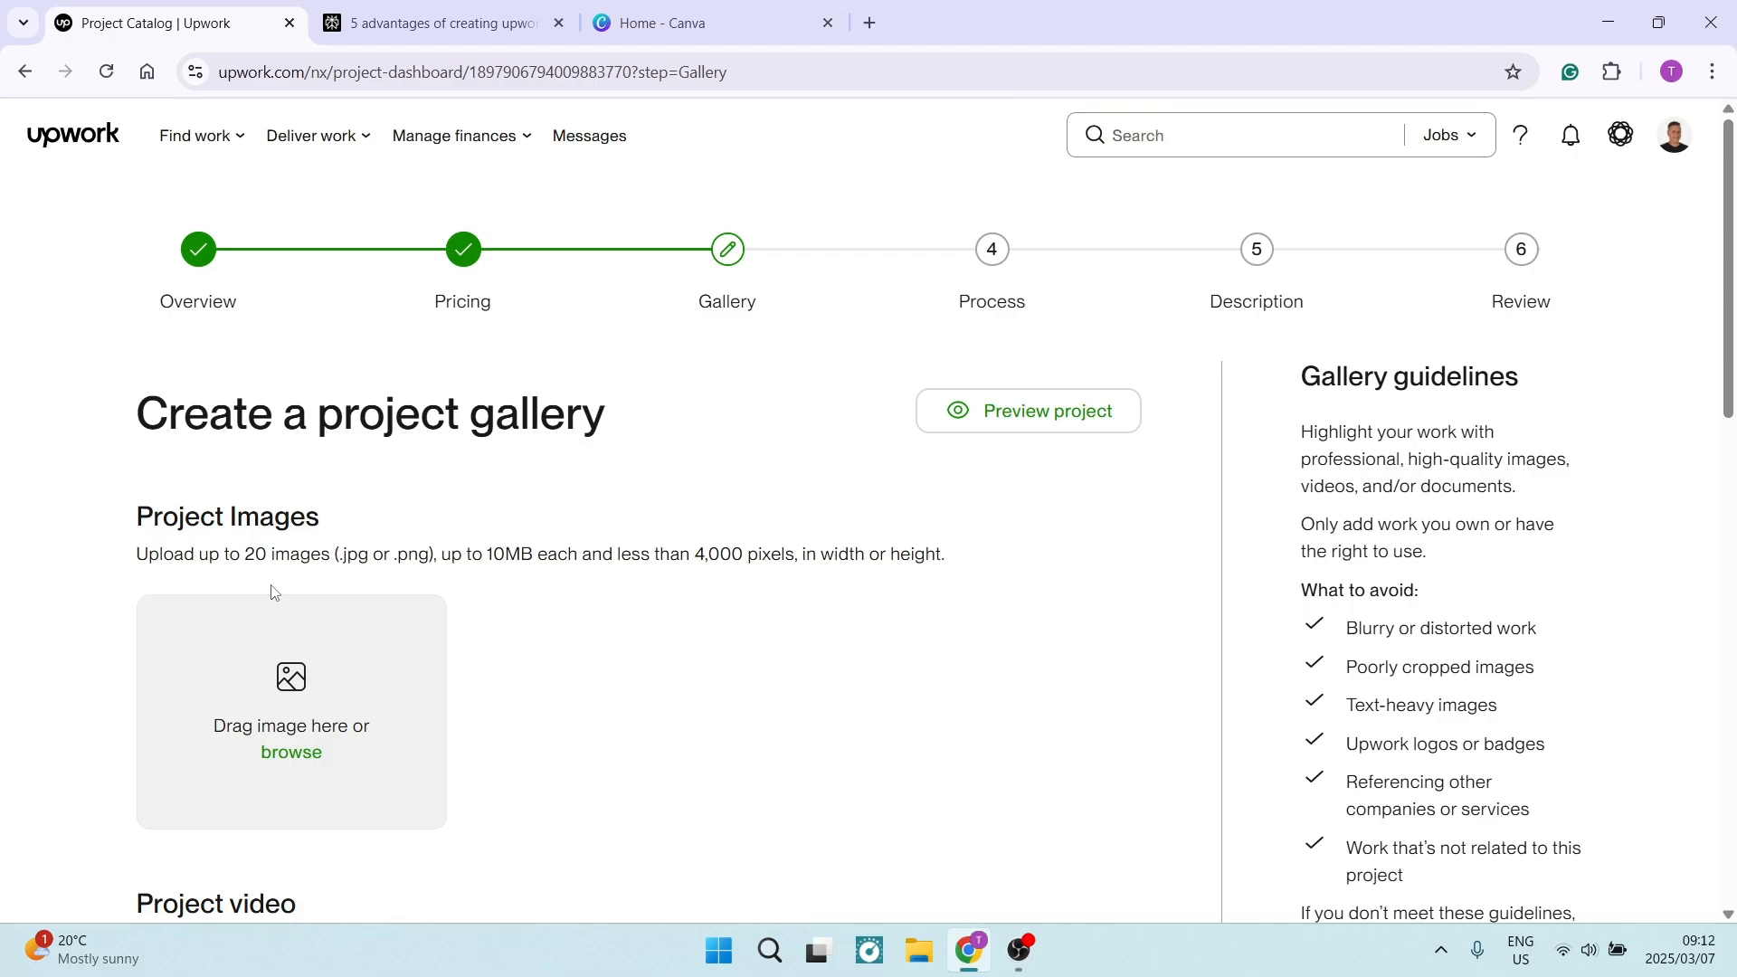
drag(341, 544, 534, 563)
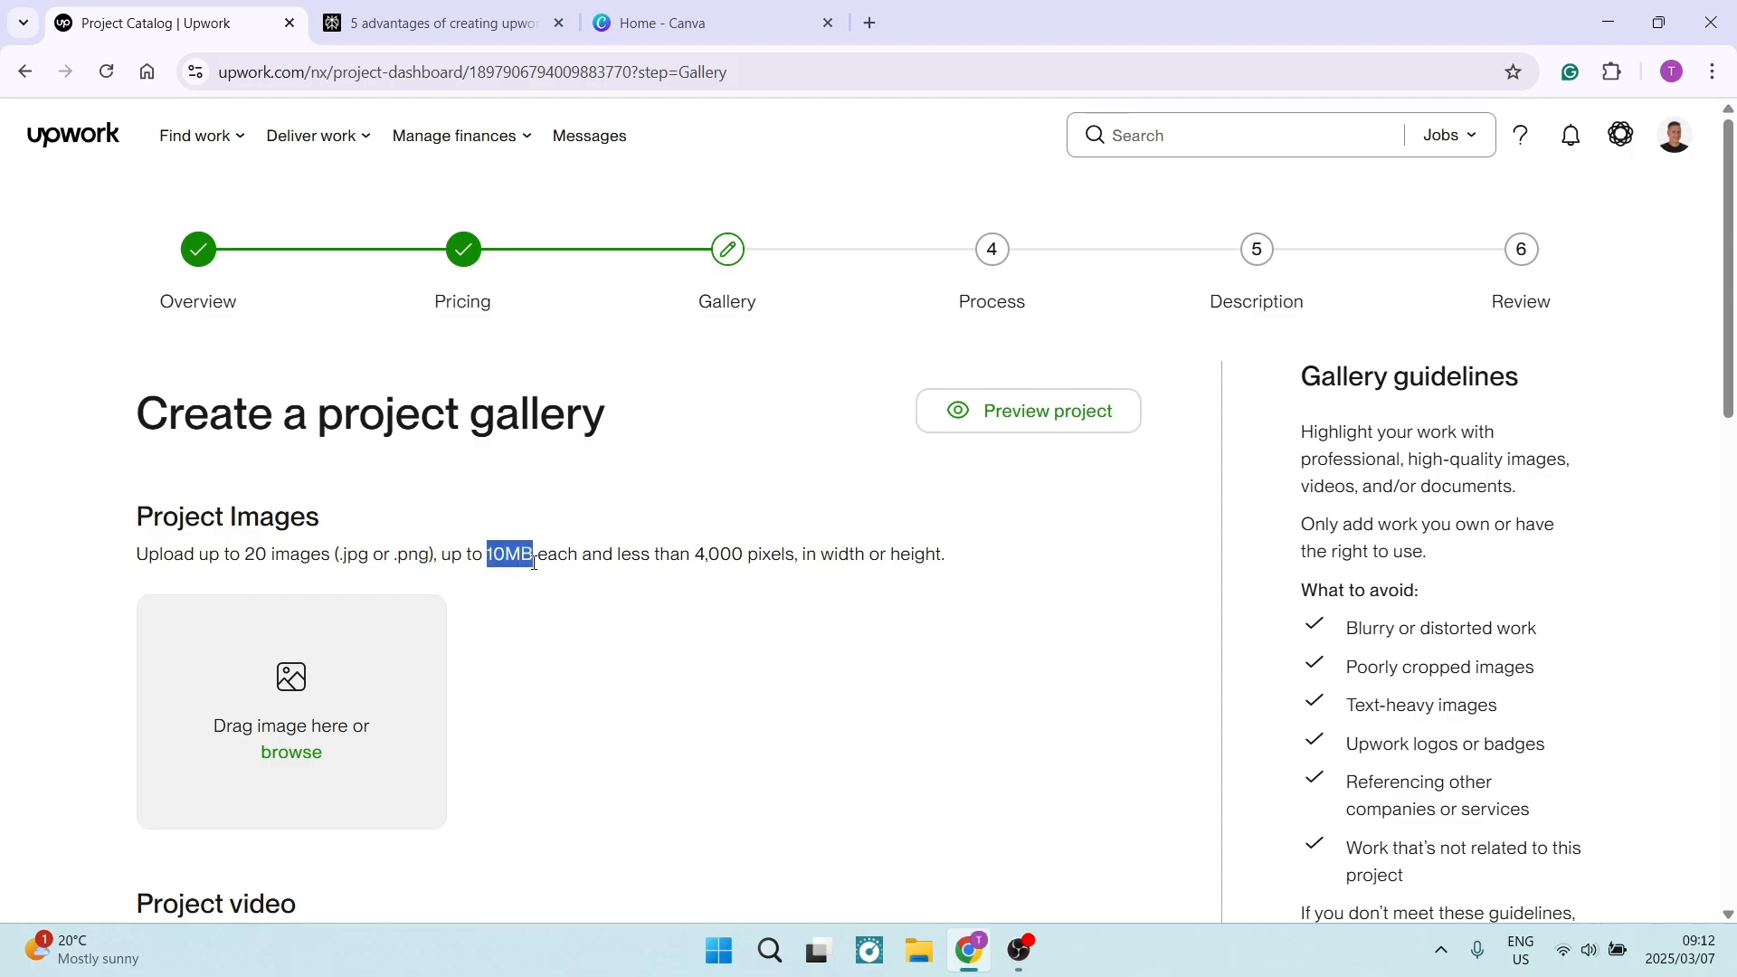
click(633, 619)
click(669, 22)
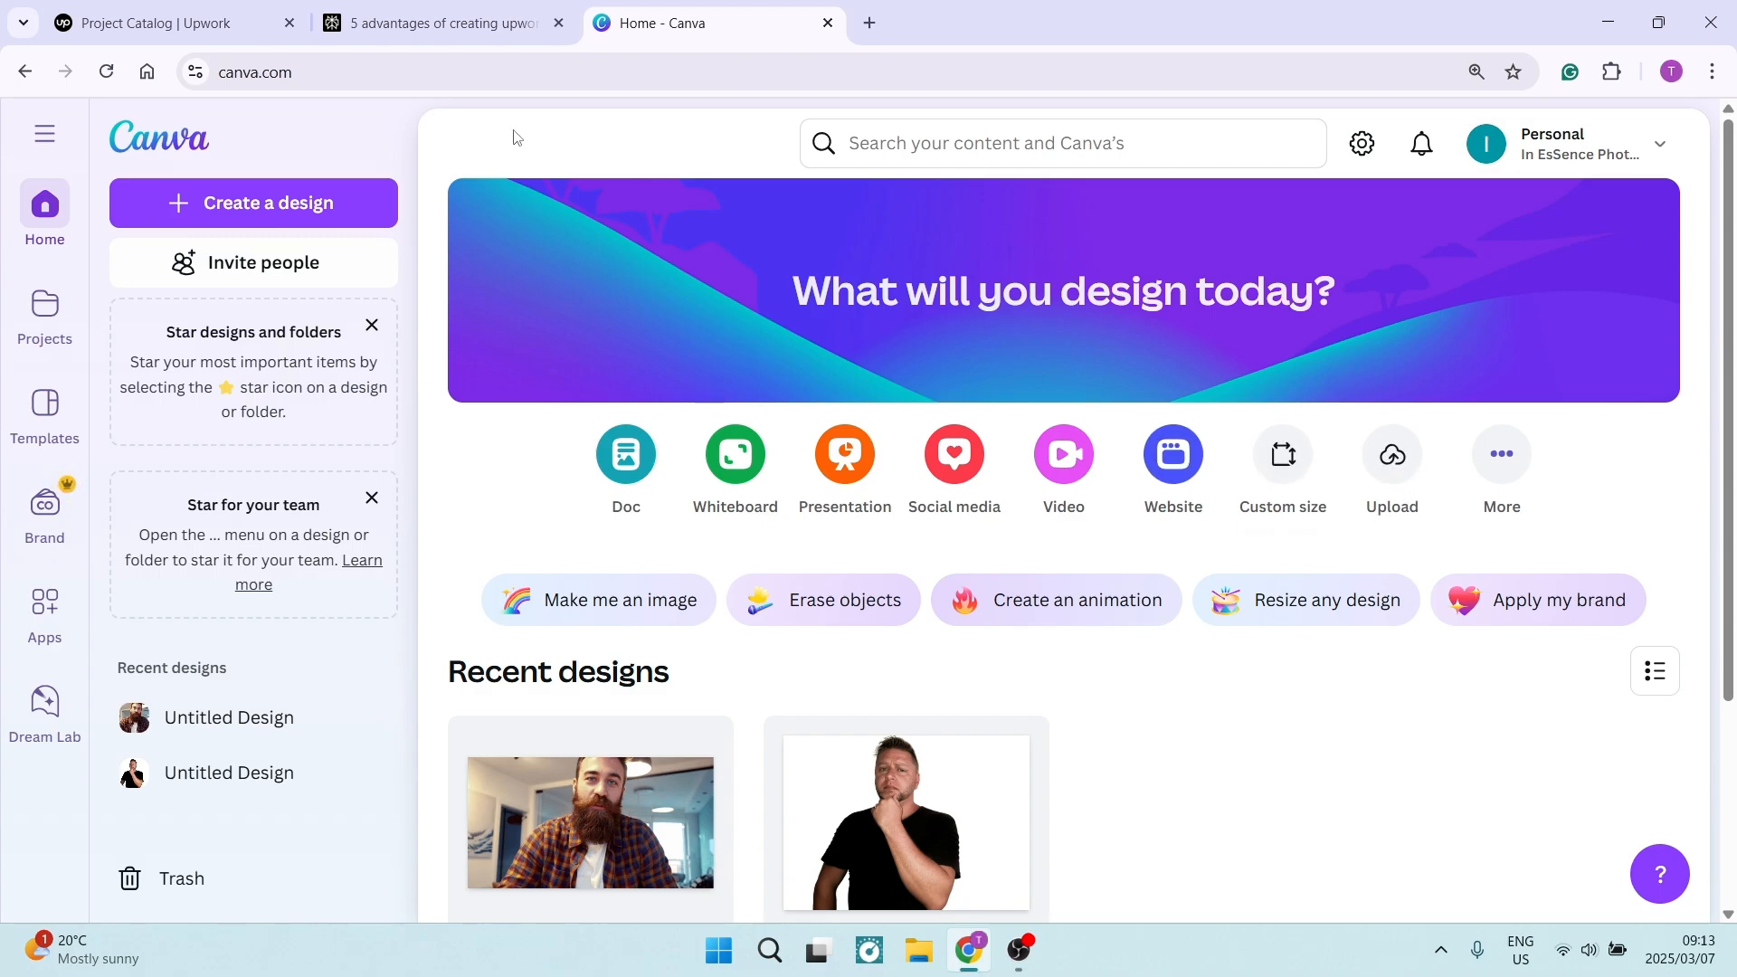
click(128, 20)
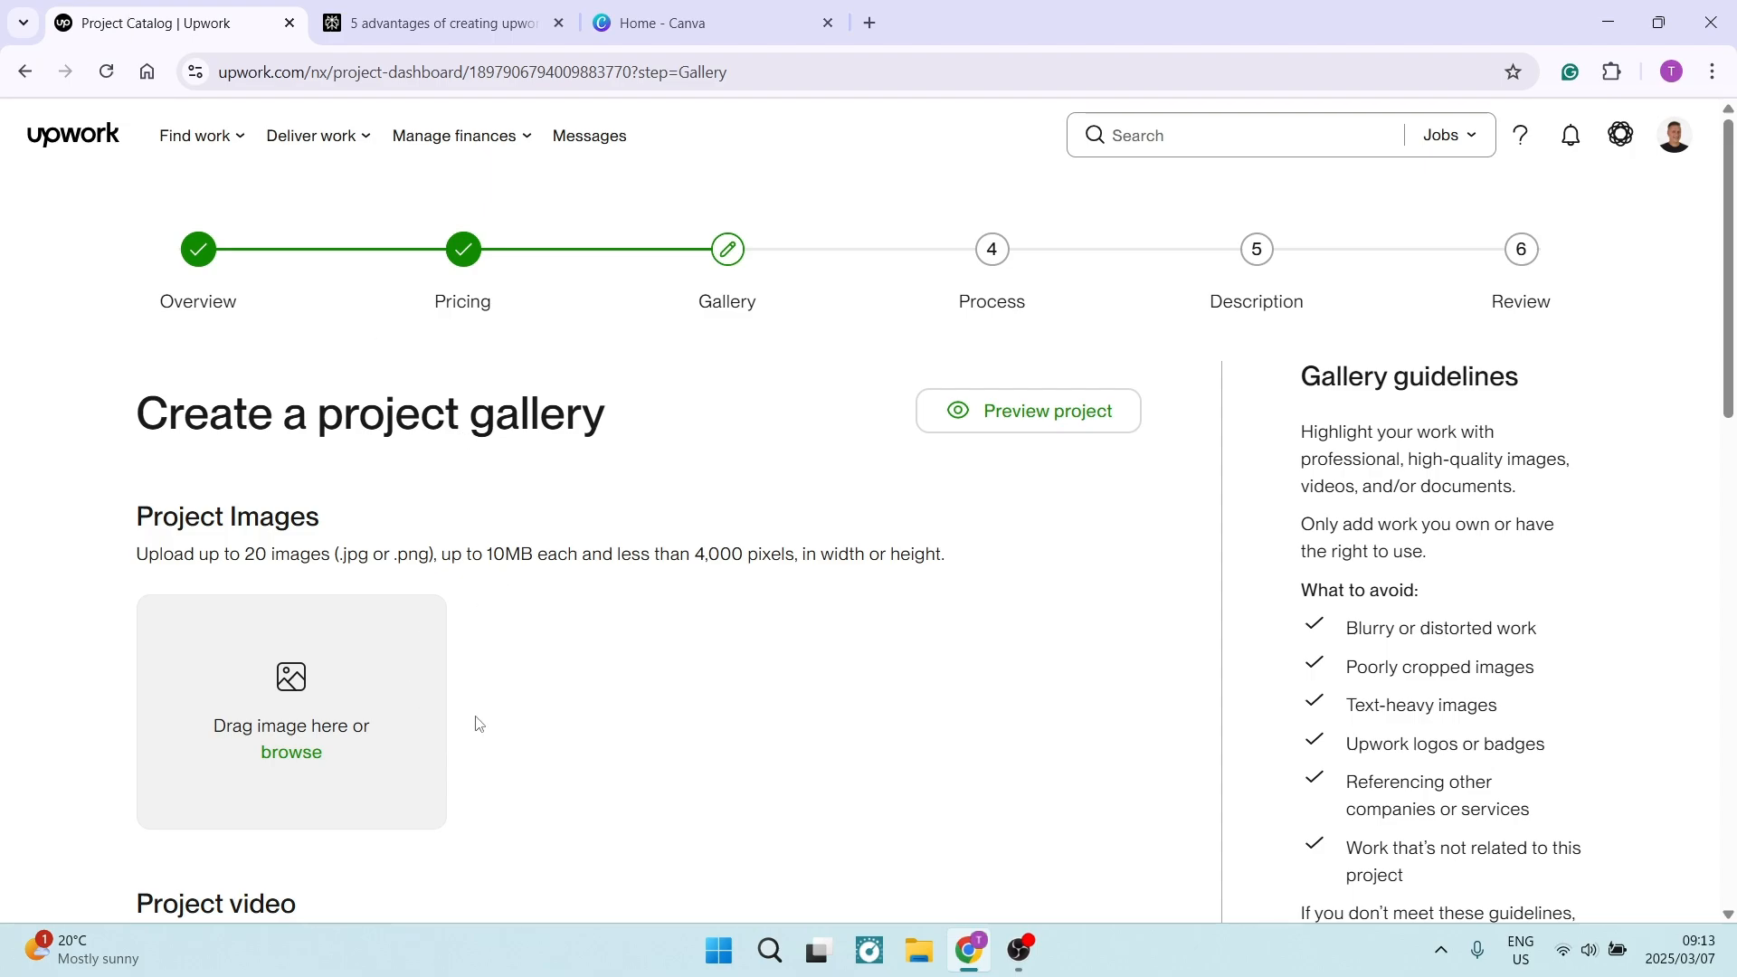
scroll(555, 693, down, 1)
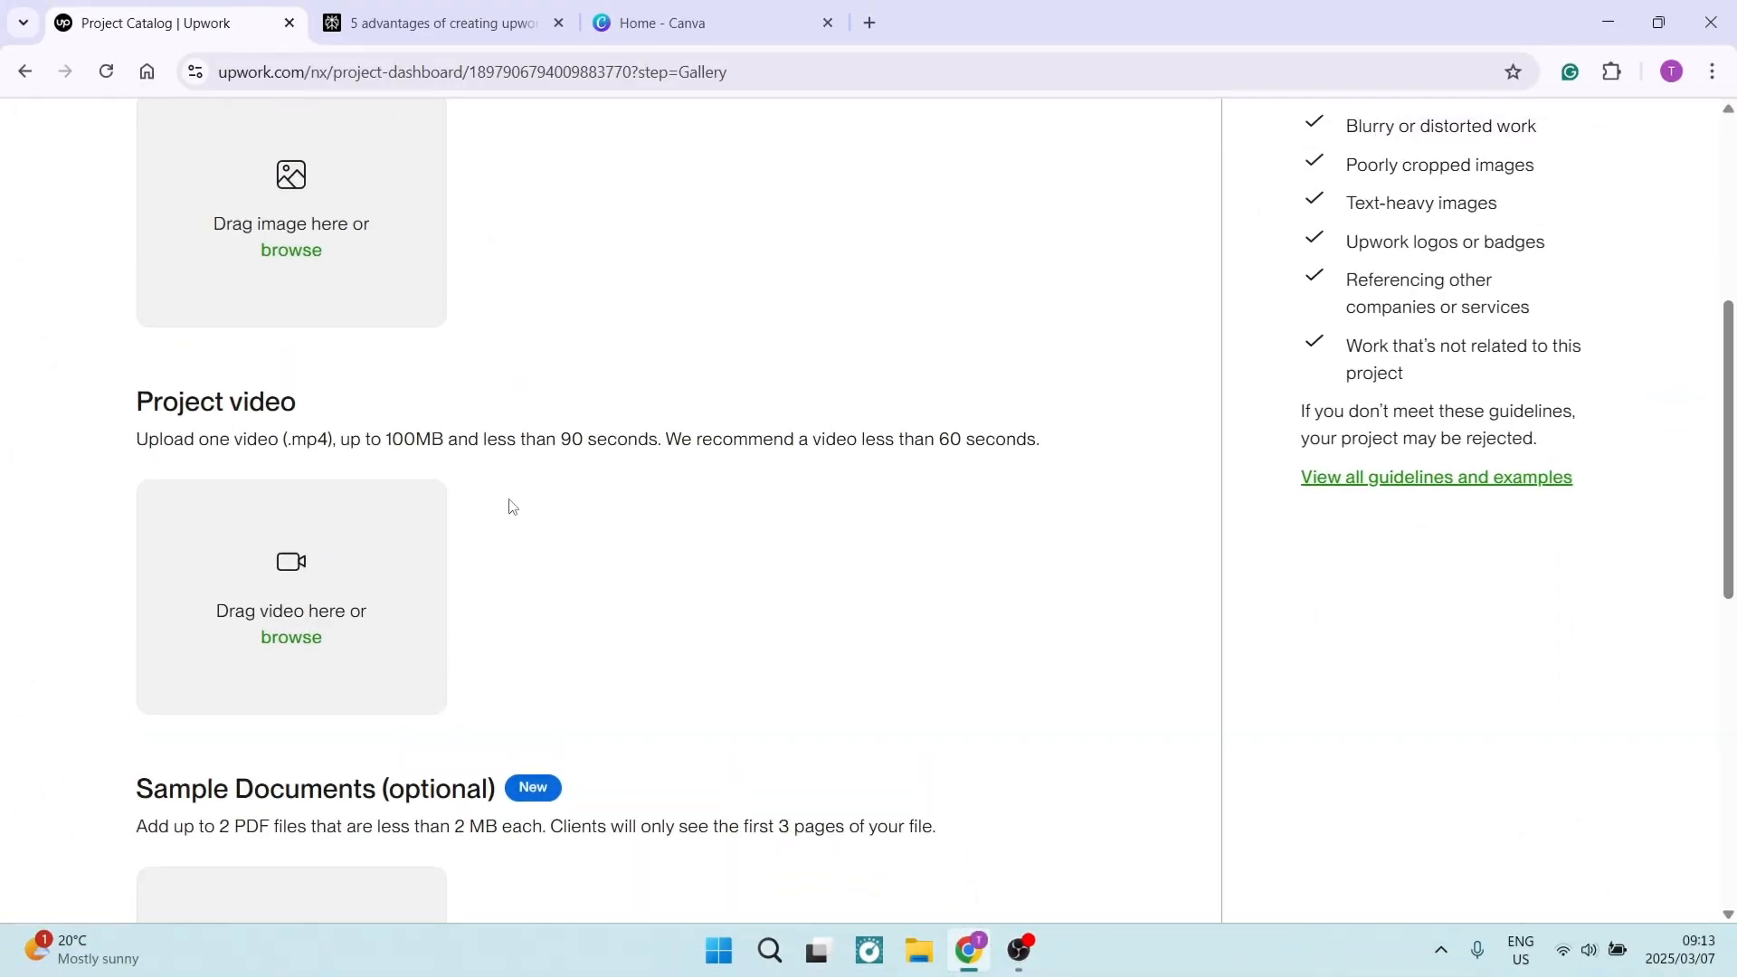
scroll(508, 504, down, 2)
scroll(496, 468, down, 3)
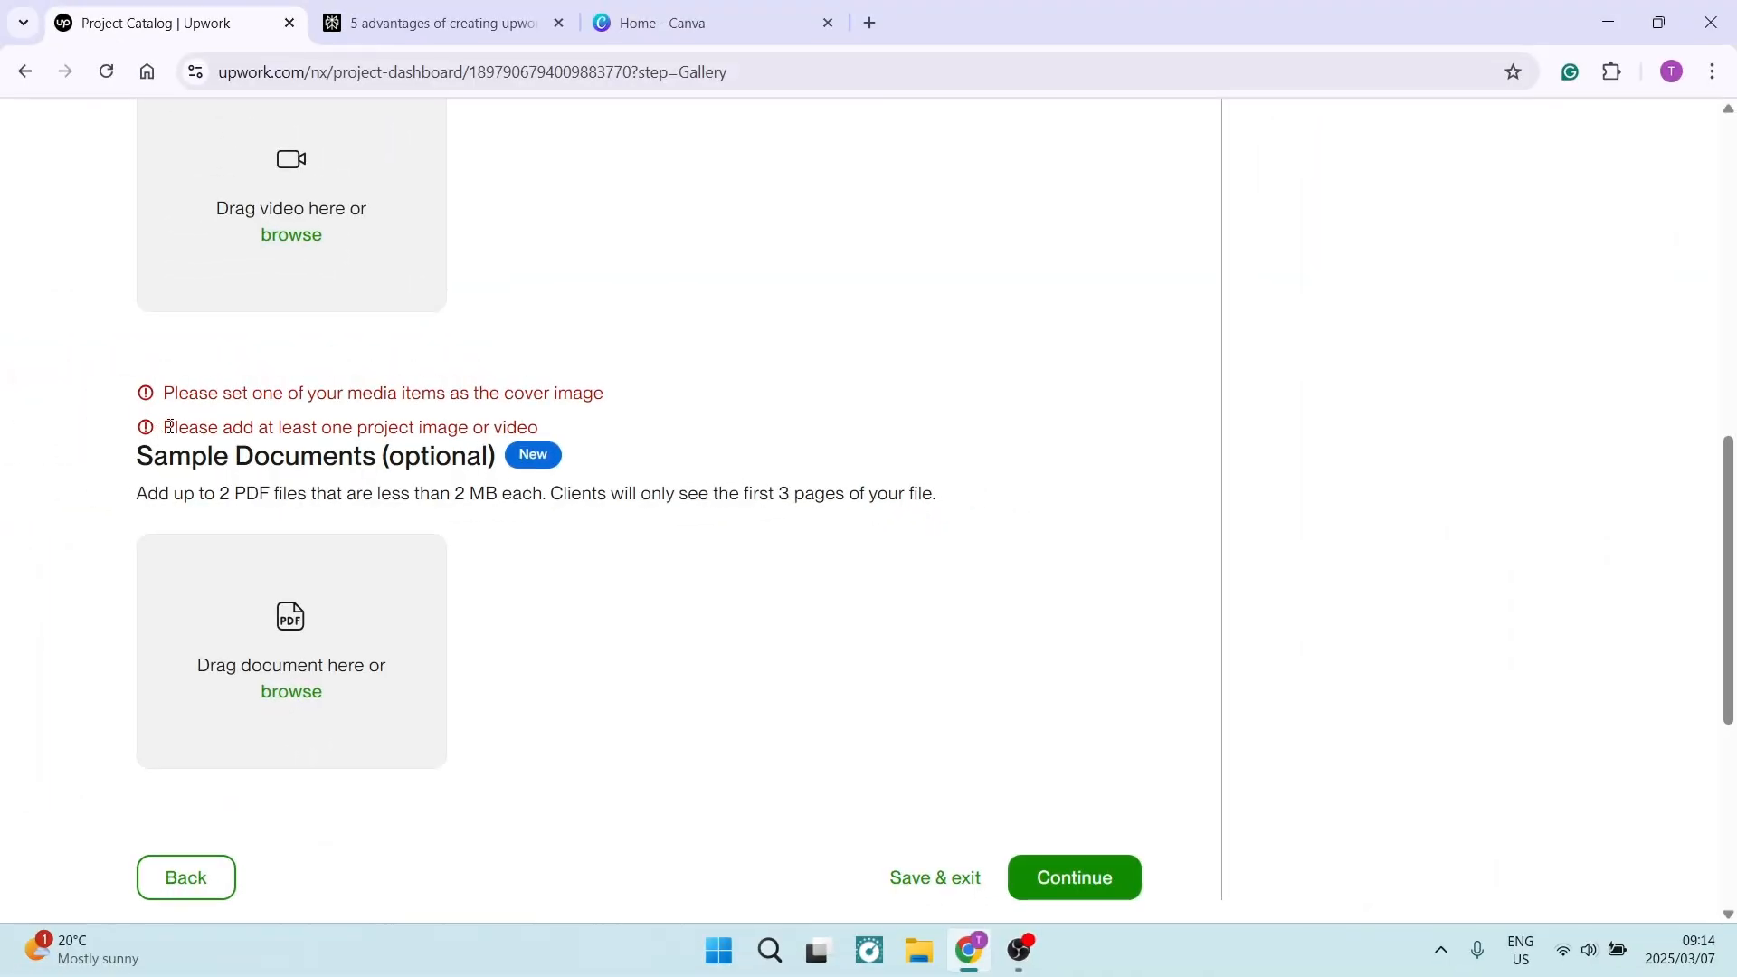
Examine the messages about the required project media and cover image above the Sample Documents section
drag(164, 427, 539, 430)
click(558, 434)
drag(168, 402, 613, 398)
click(621, 399)
triple_click(621, 399)
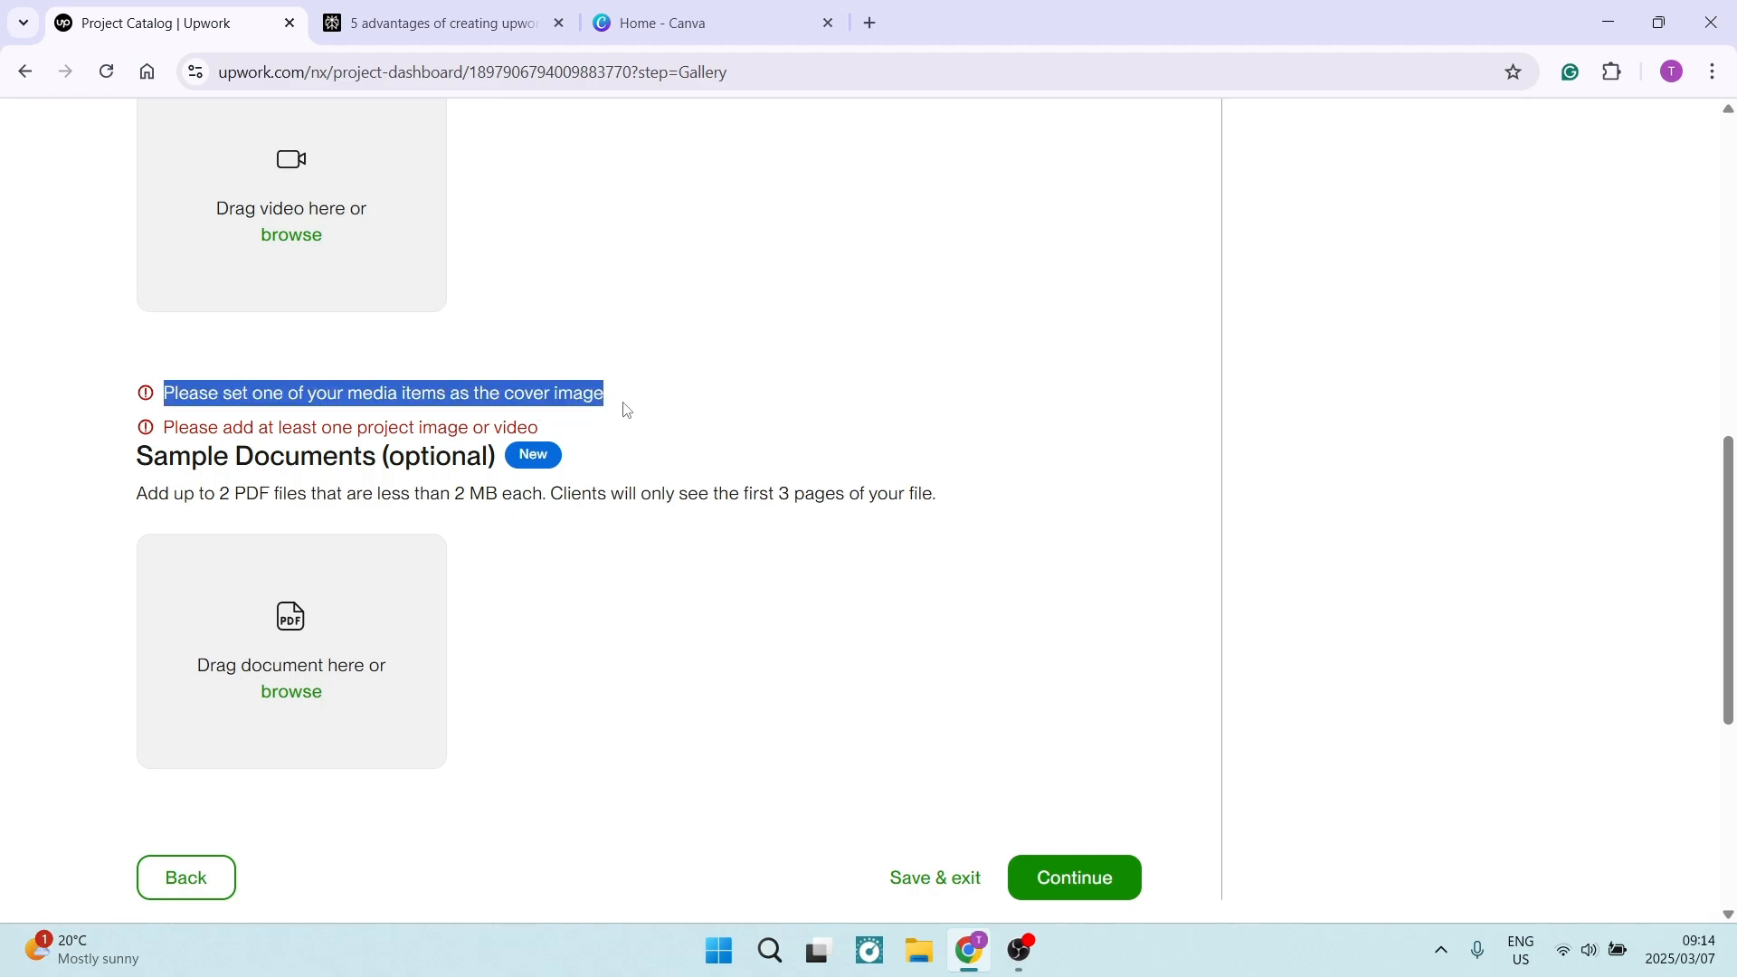
Enlarge the crop frame of the pink presentation image outward from its upper-left and lower-right corners for the project image upload
click(614, 391)
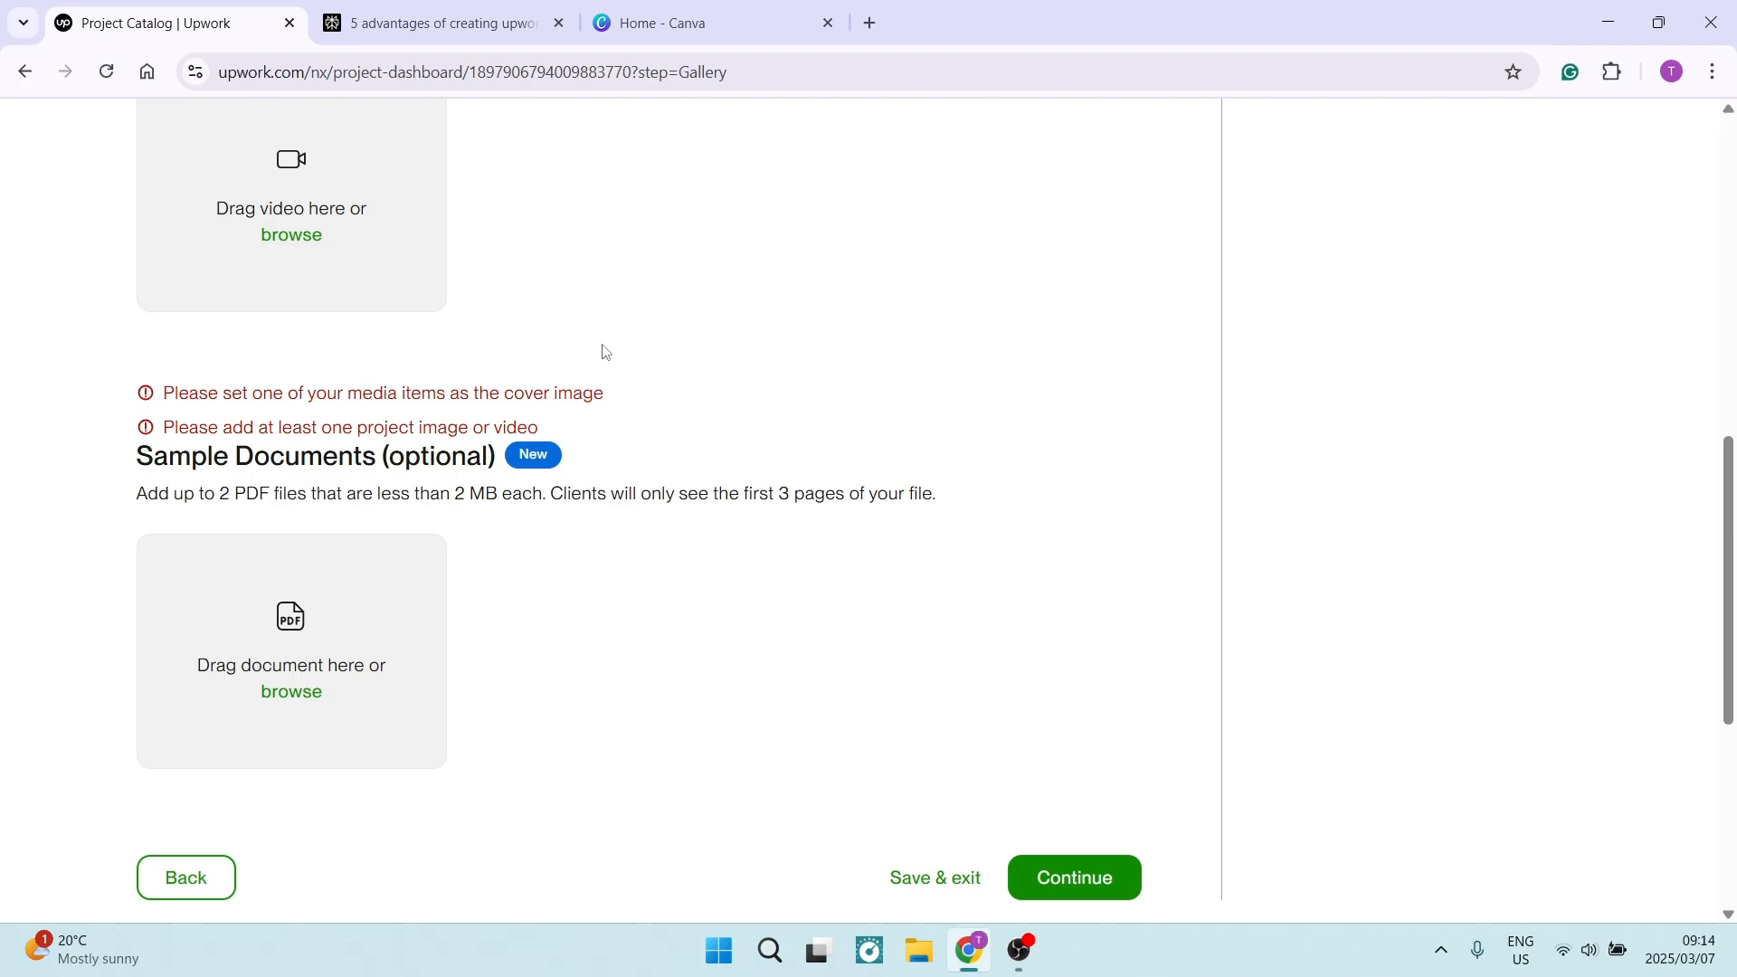
scroll(524, 411, up, 7)
scroll(430, 497, up, 2)
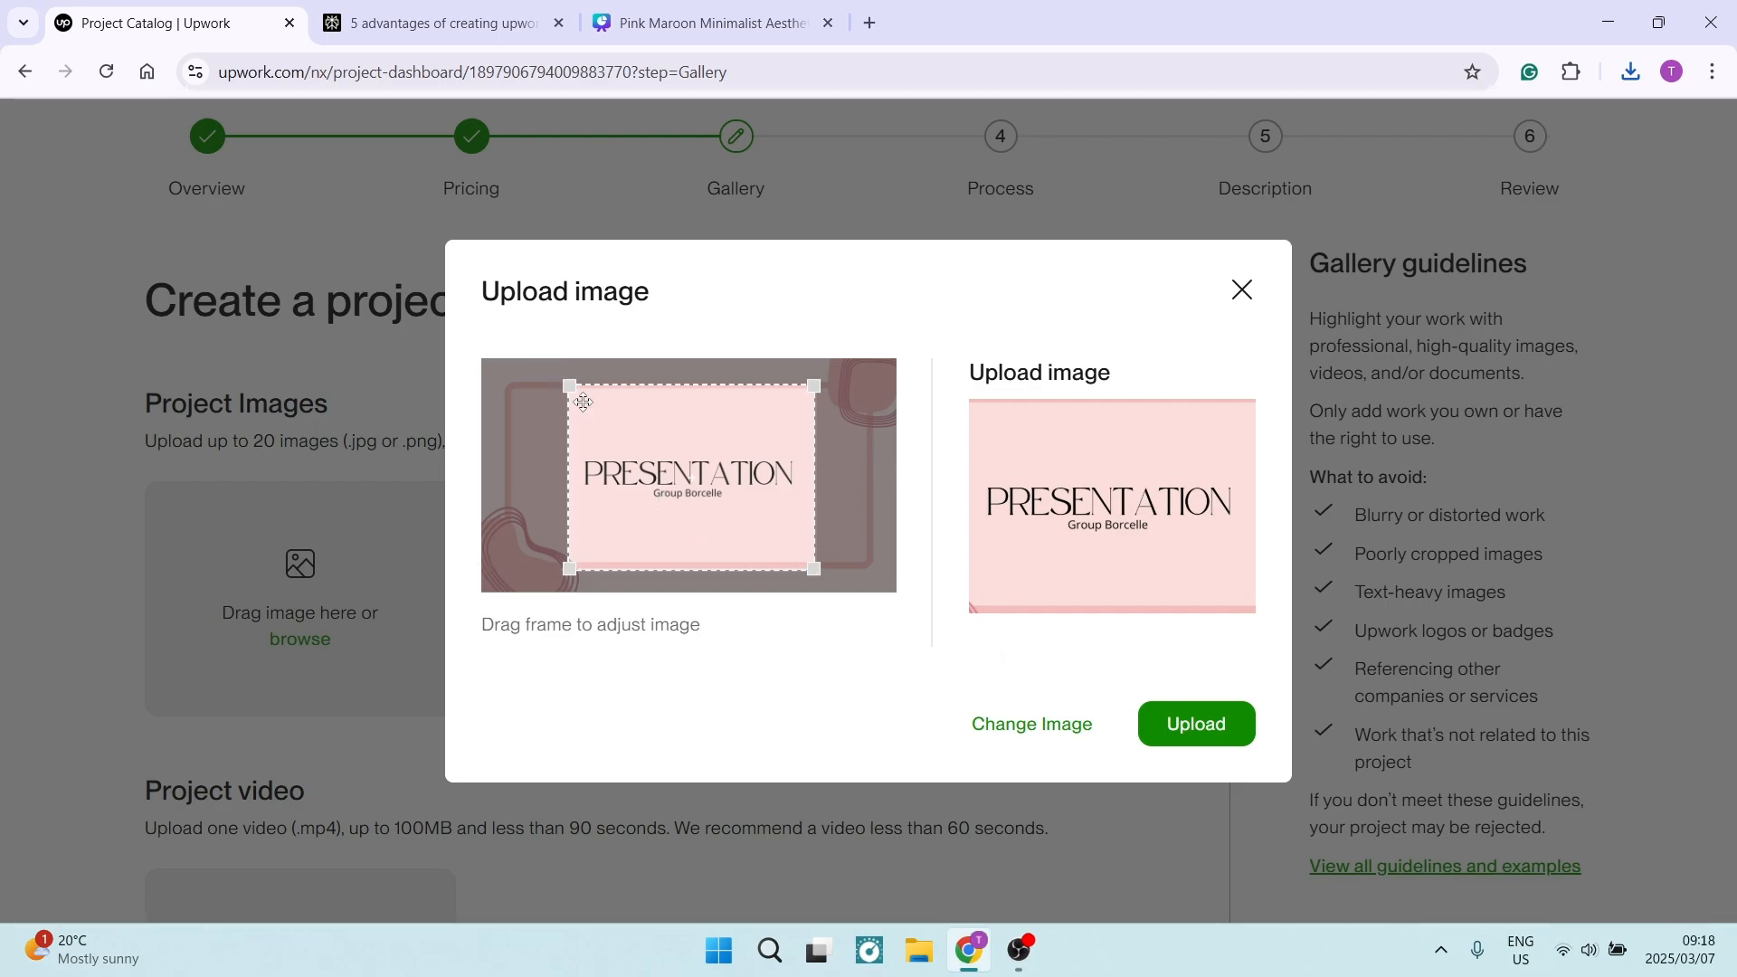
drag(570, 387, 449, 334)
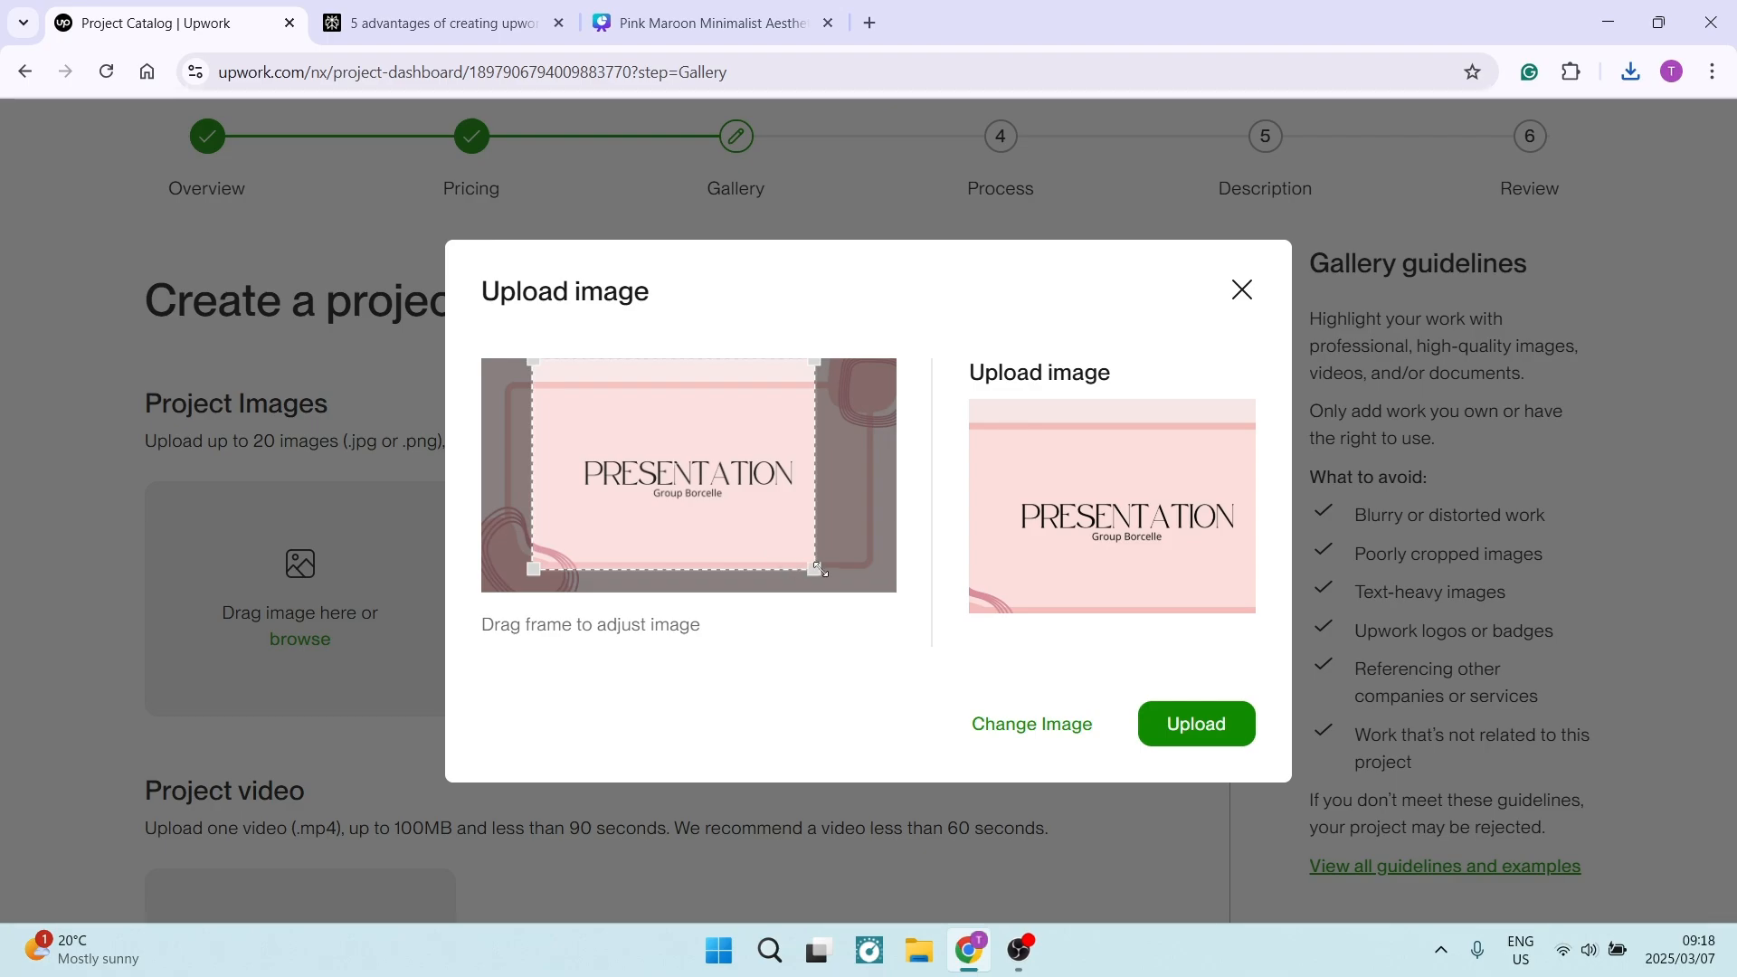
drag(813, 569, 989, 690)
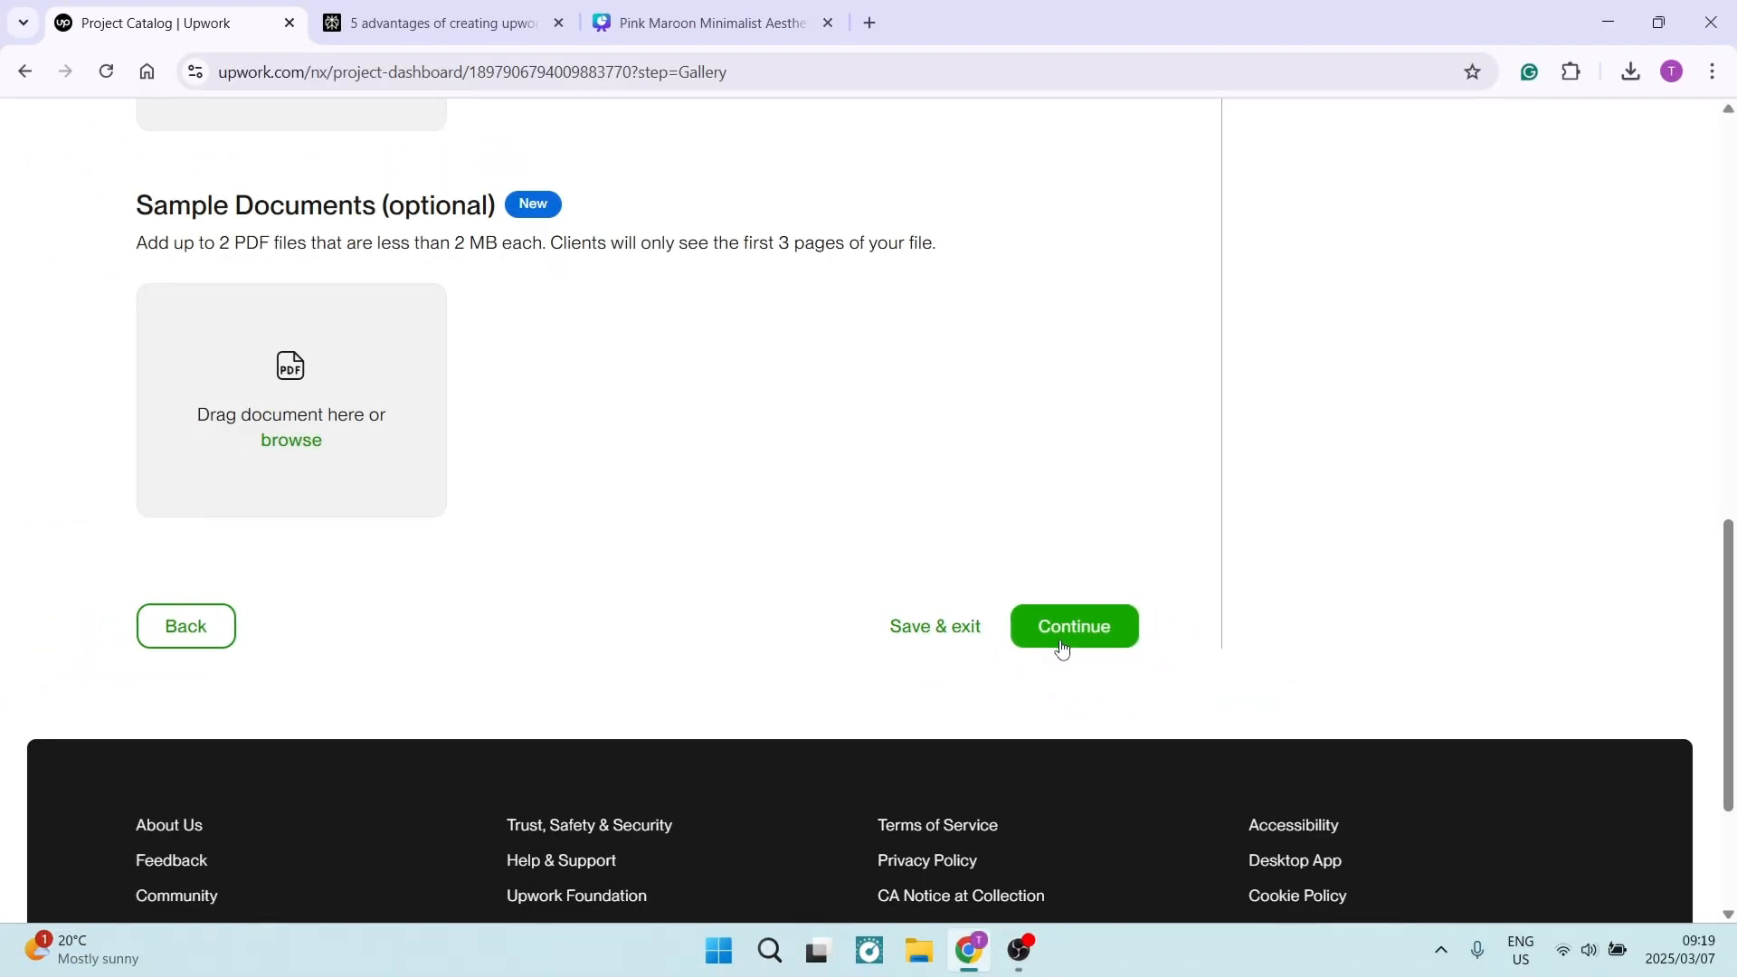
Continue from the gallery to the process section and review its instructions on requirements and steps
click(1063, 648)
scroll(725, 609, up, 10)
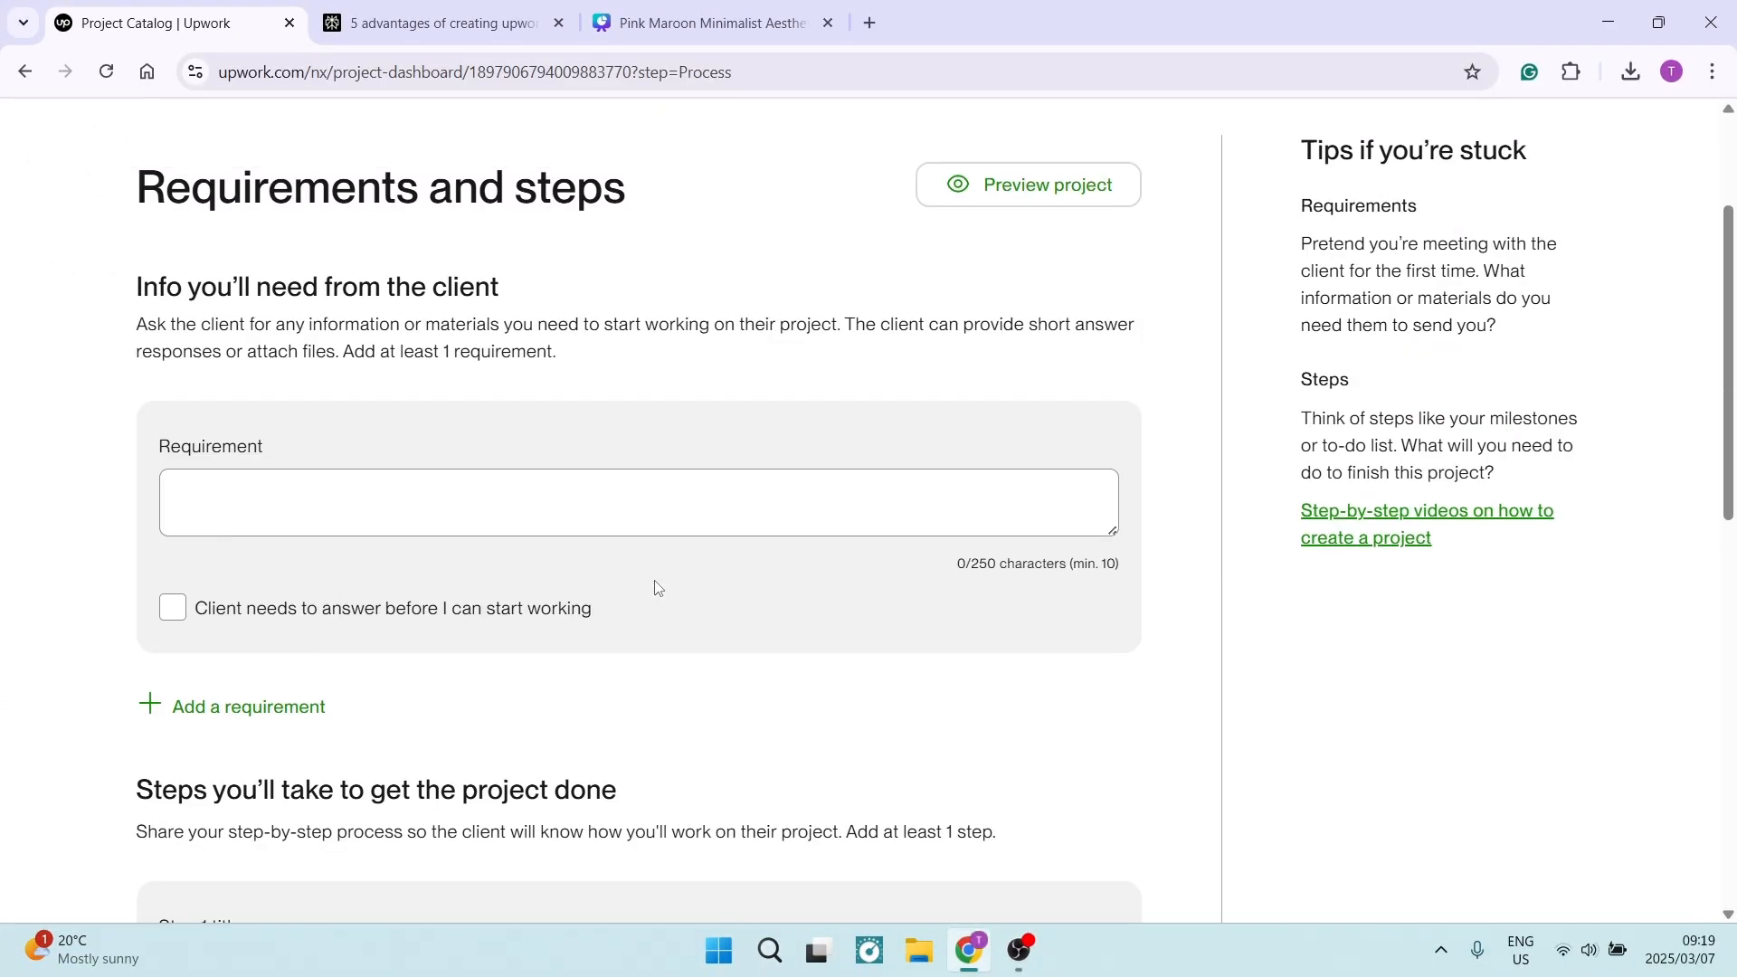
scroll(655, 586, up, 3)
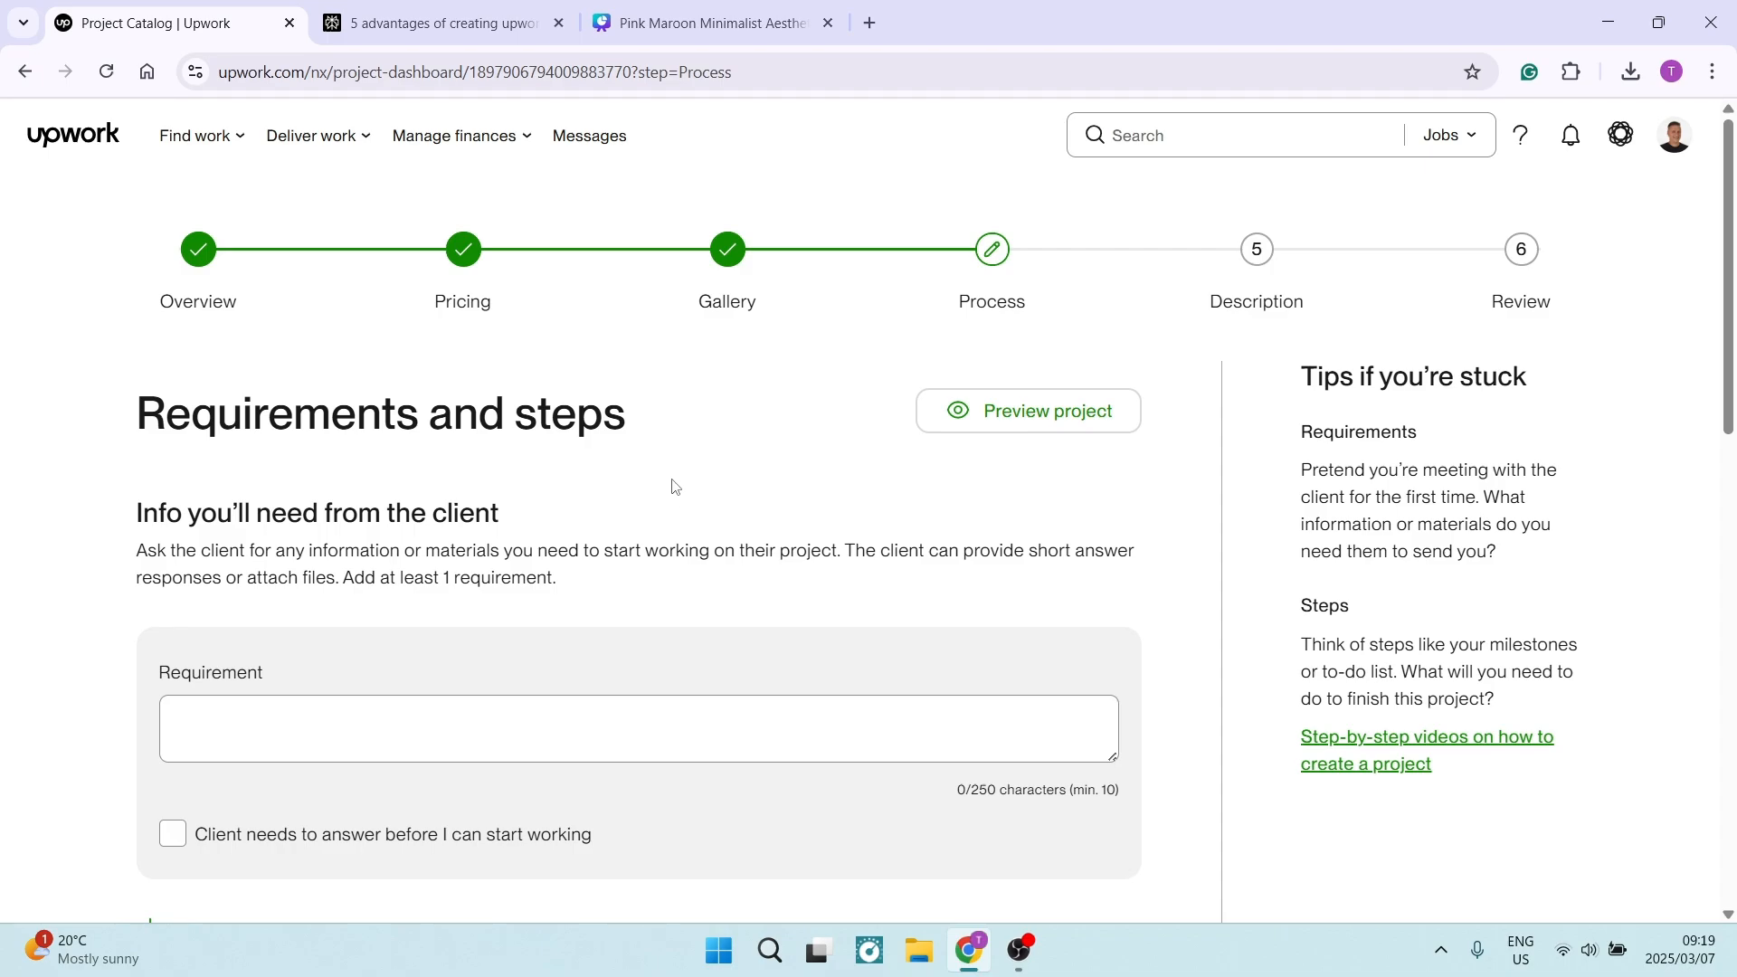
scroll(674, 487, down, 1)
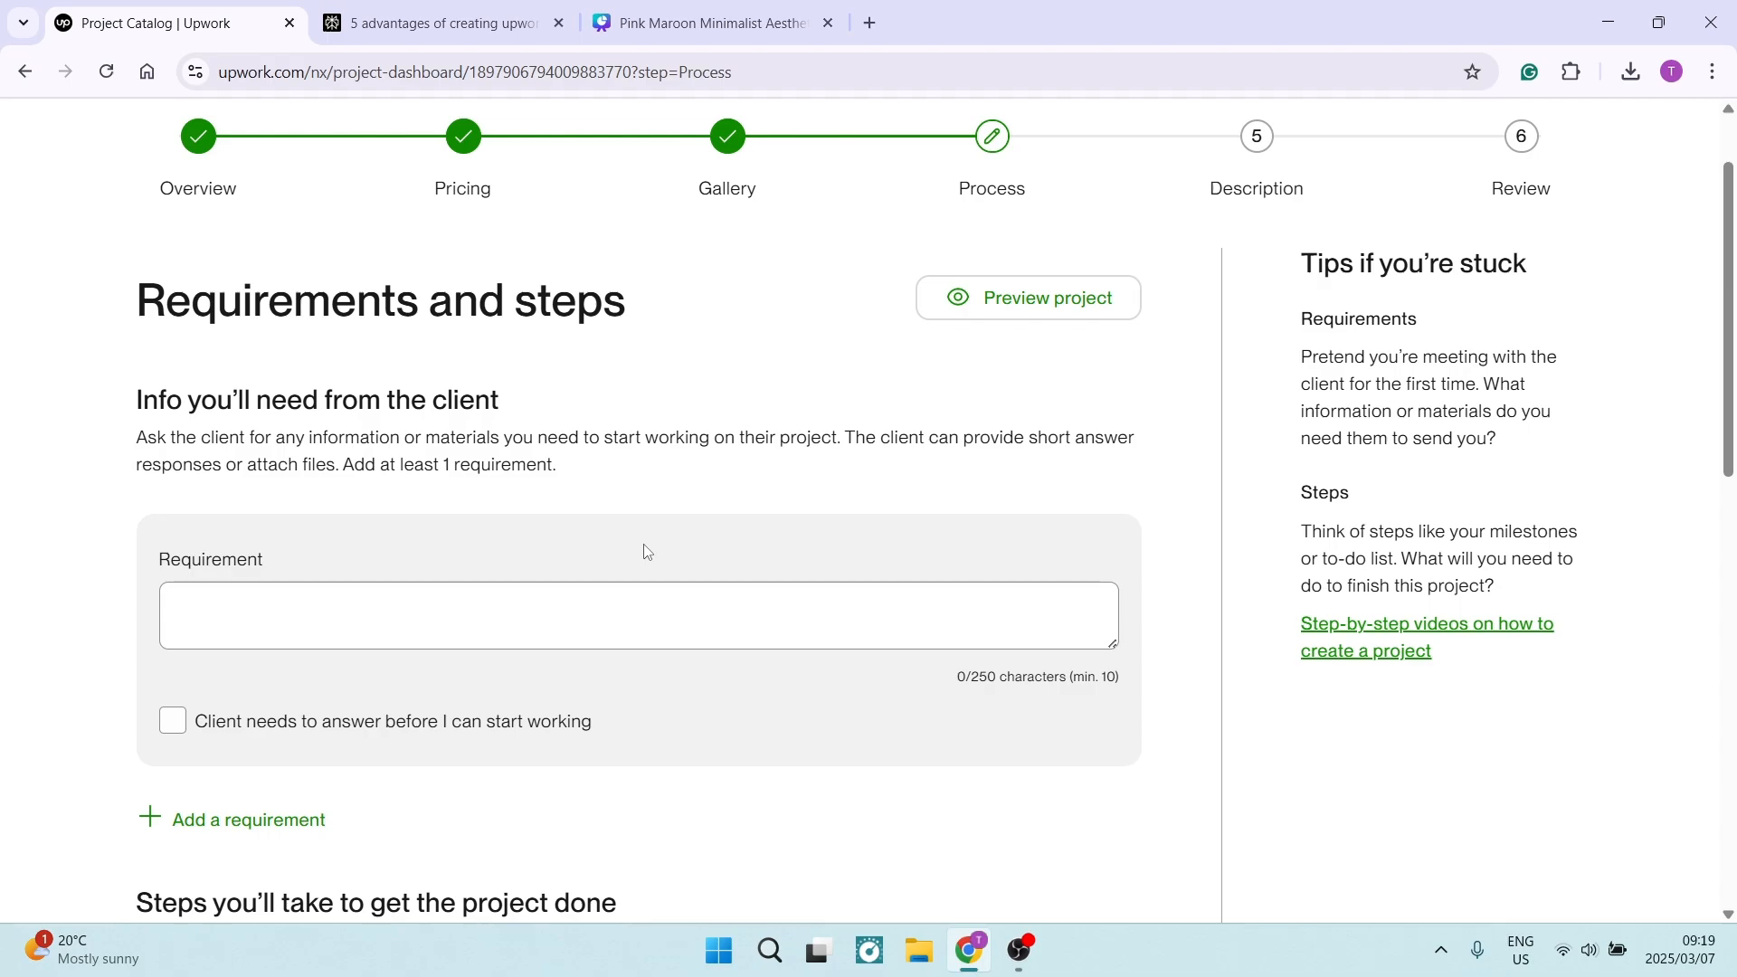
Enter "Brand Material" as the first requirement needed from the client
click(468, 608)
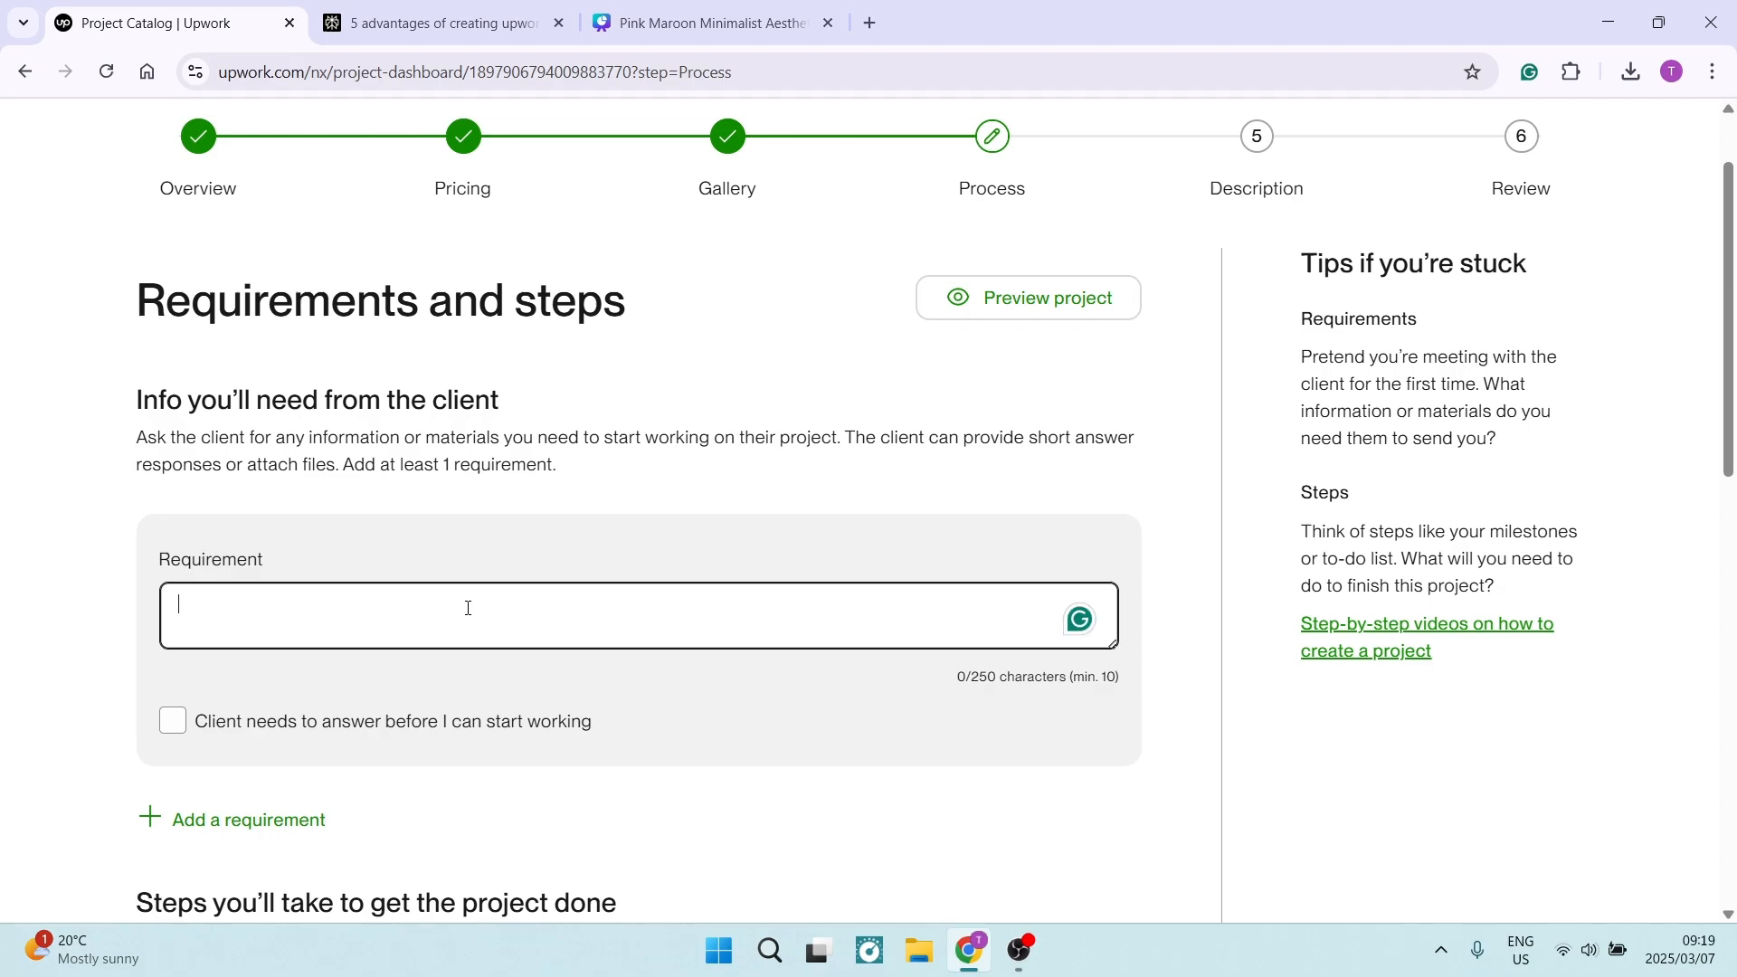
text(Brand Images)
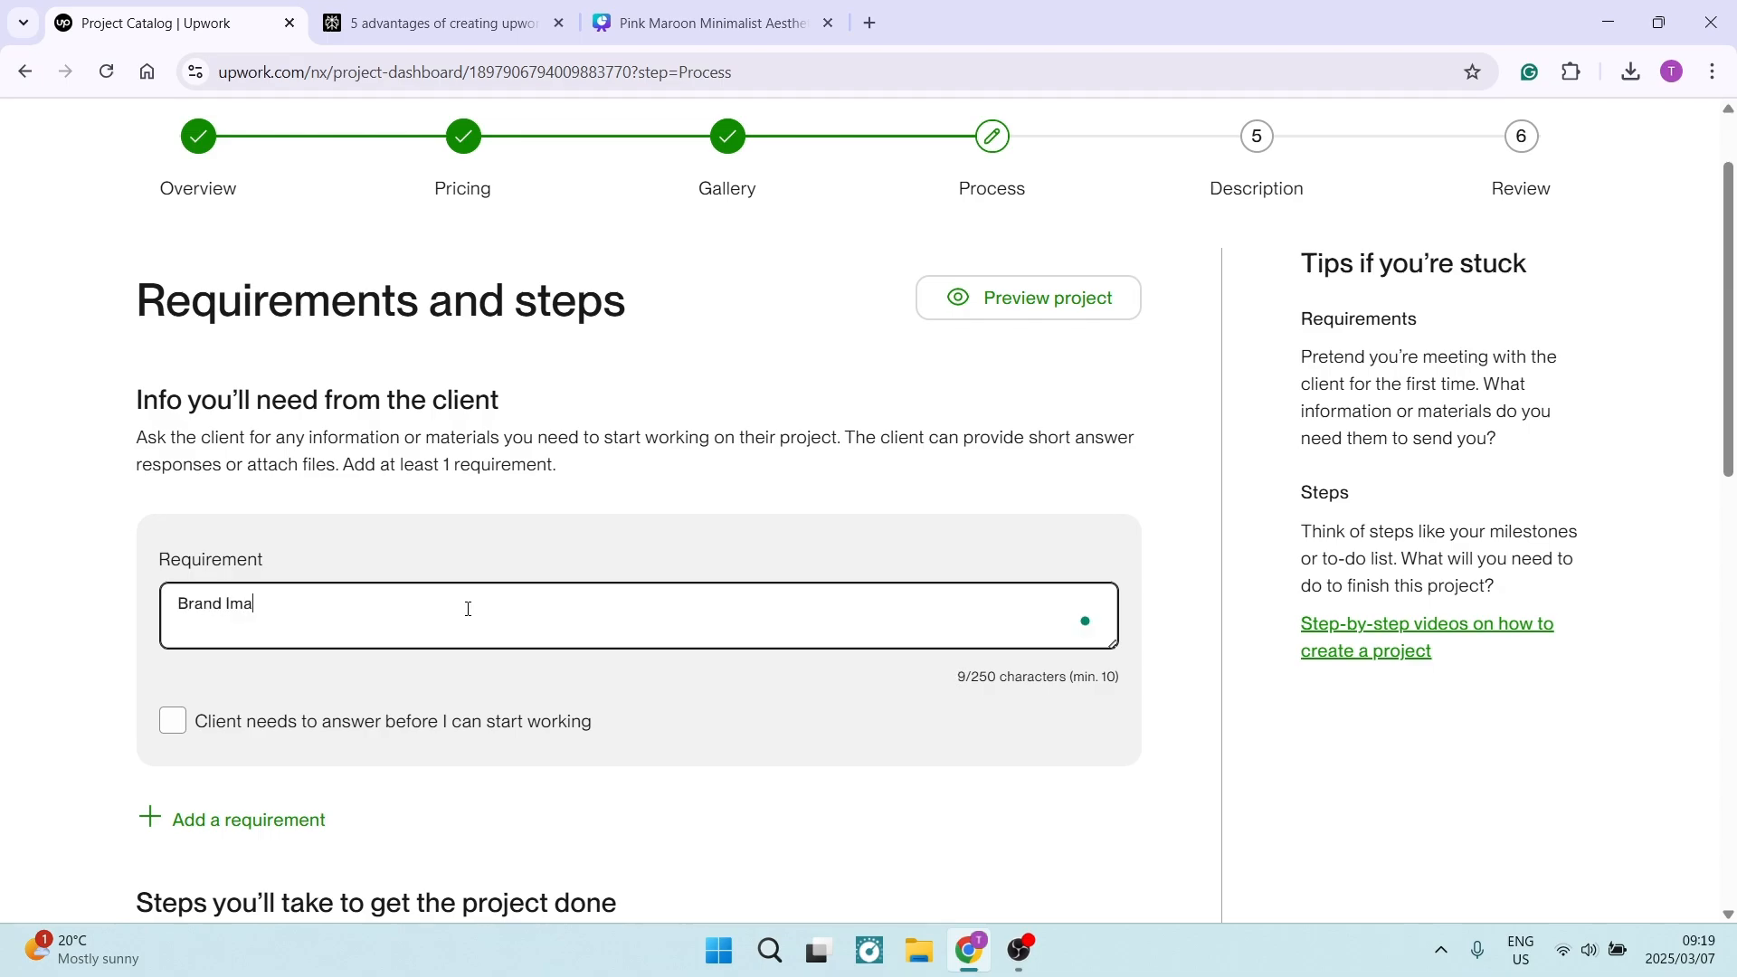
key(BackSpace)
key(BackSpace)
key(BackSpace)
key(BackSpace)
key(BackSpace)
text(Material)
click(85, 611)
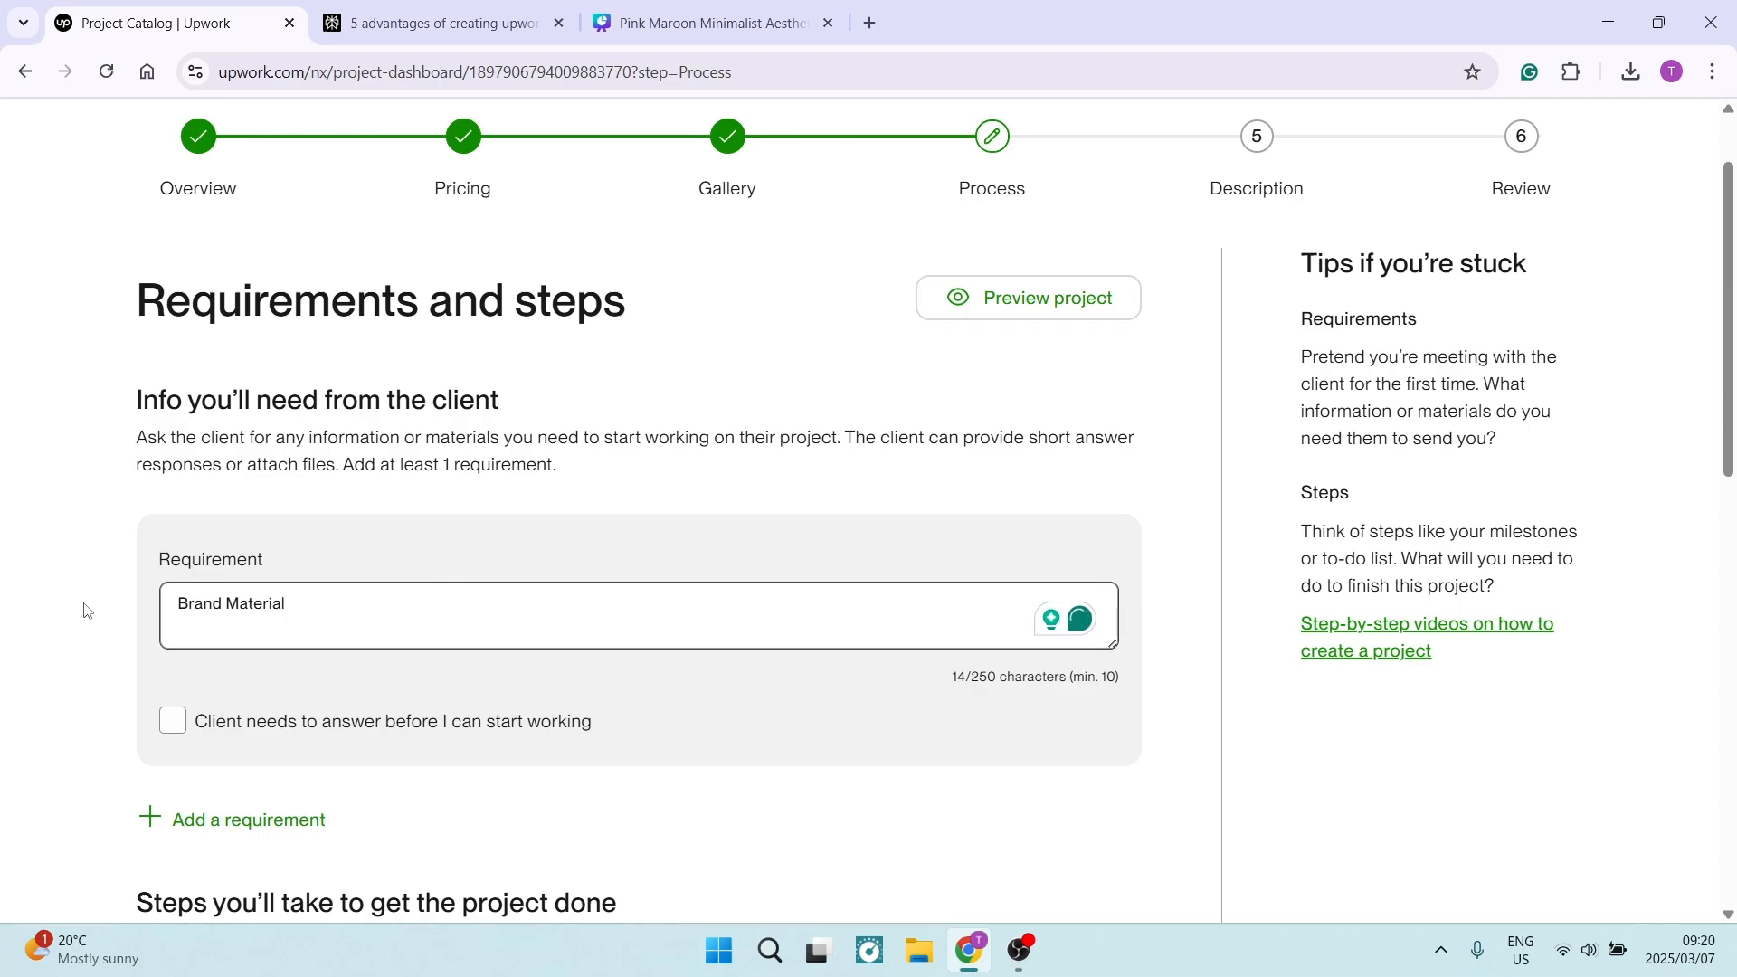
Mark the Brand Material requirement as one the client needs to answer before work can start
scroll(64, 606, down, 2)
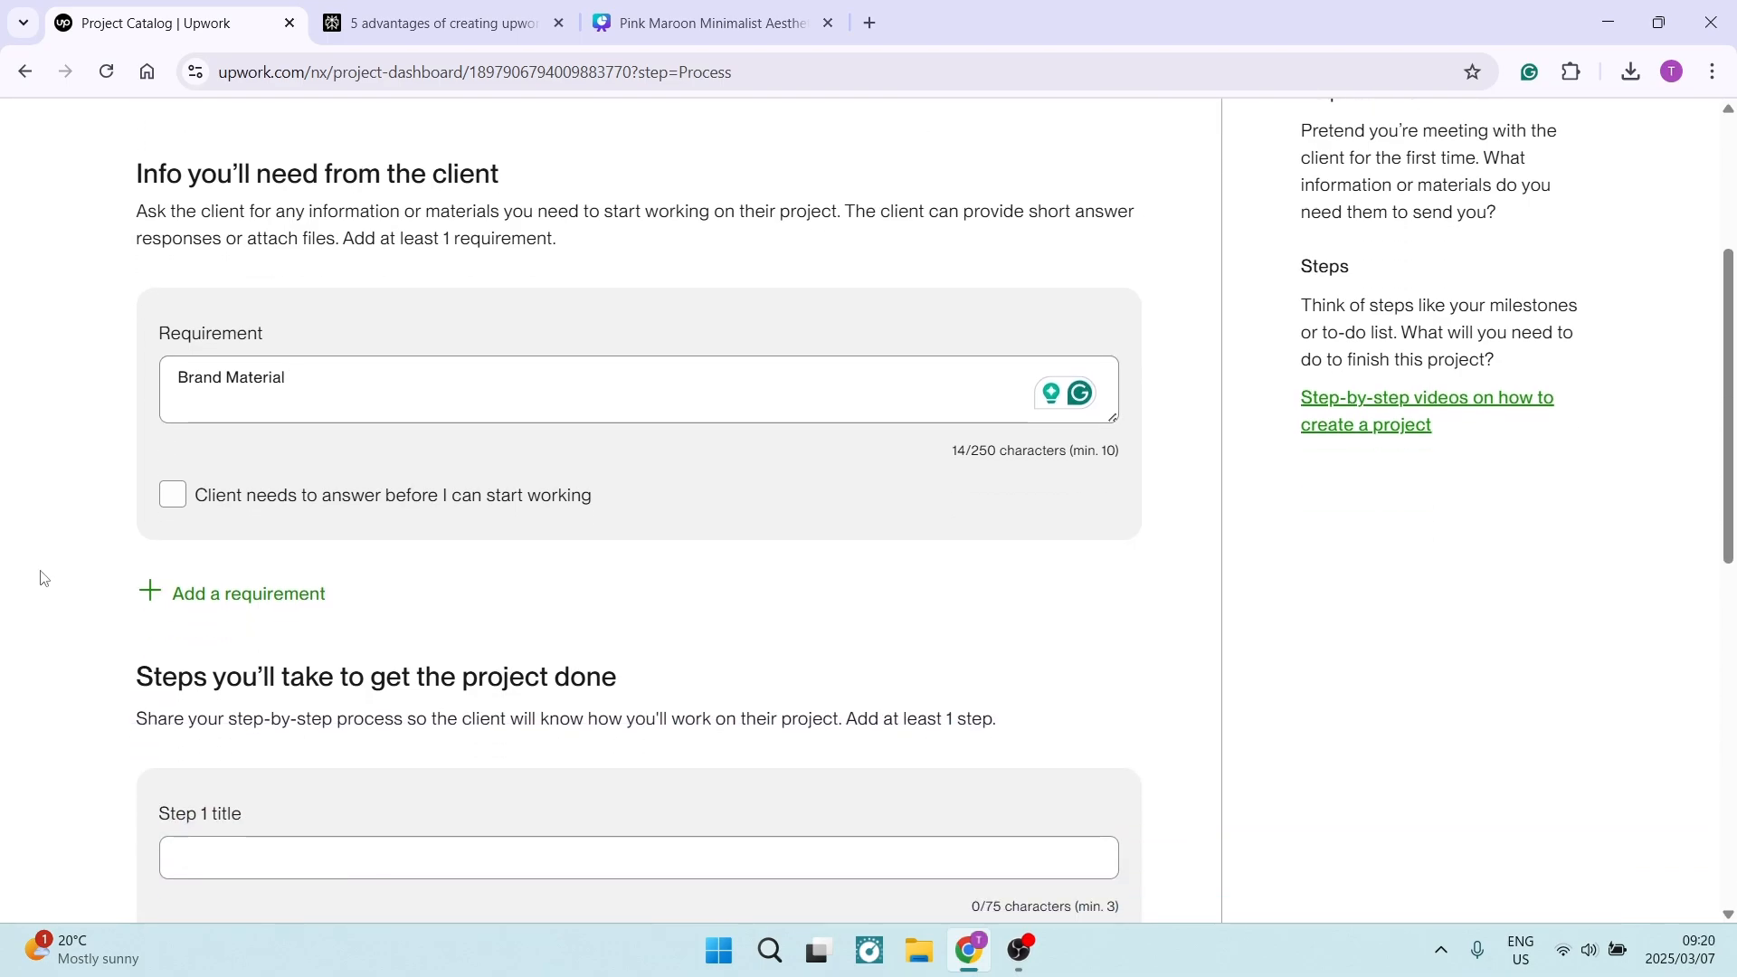
click(169, 496)
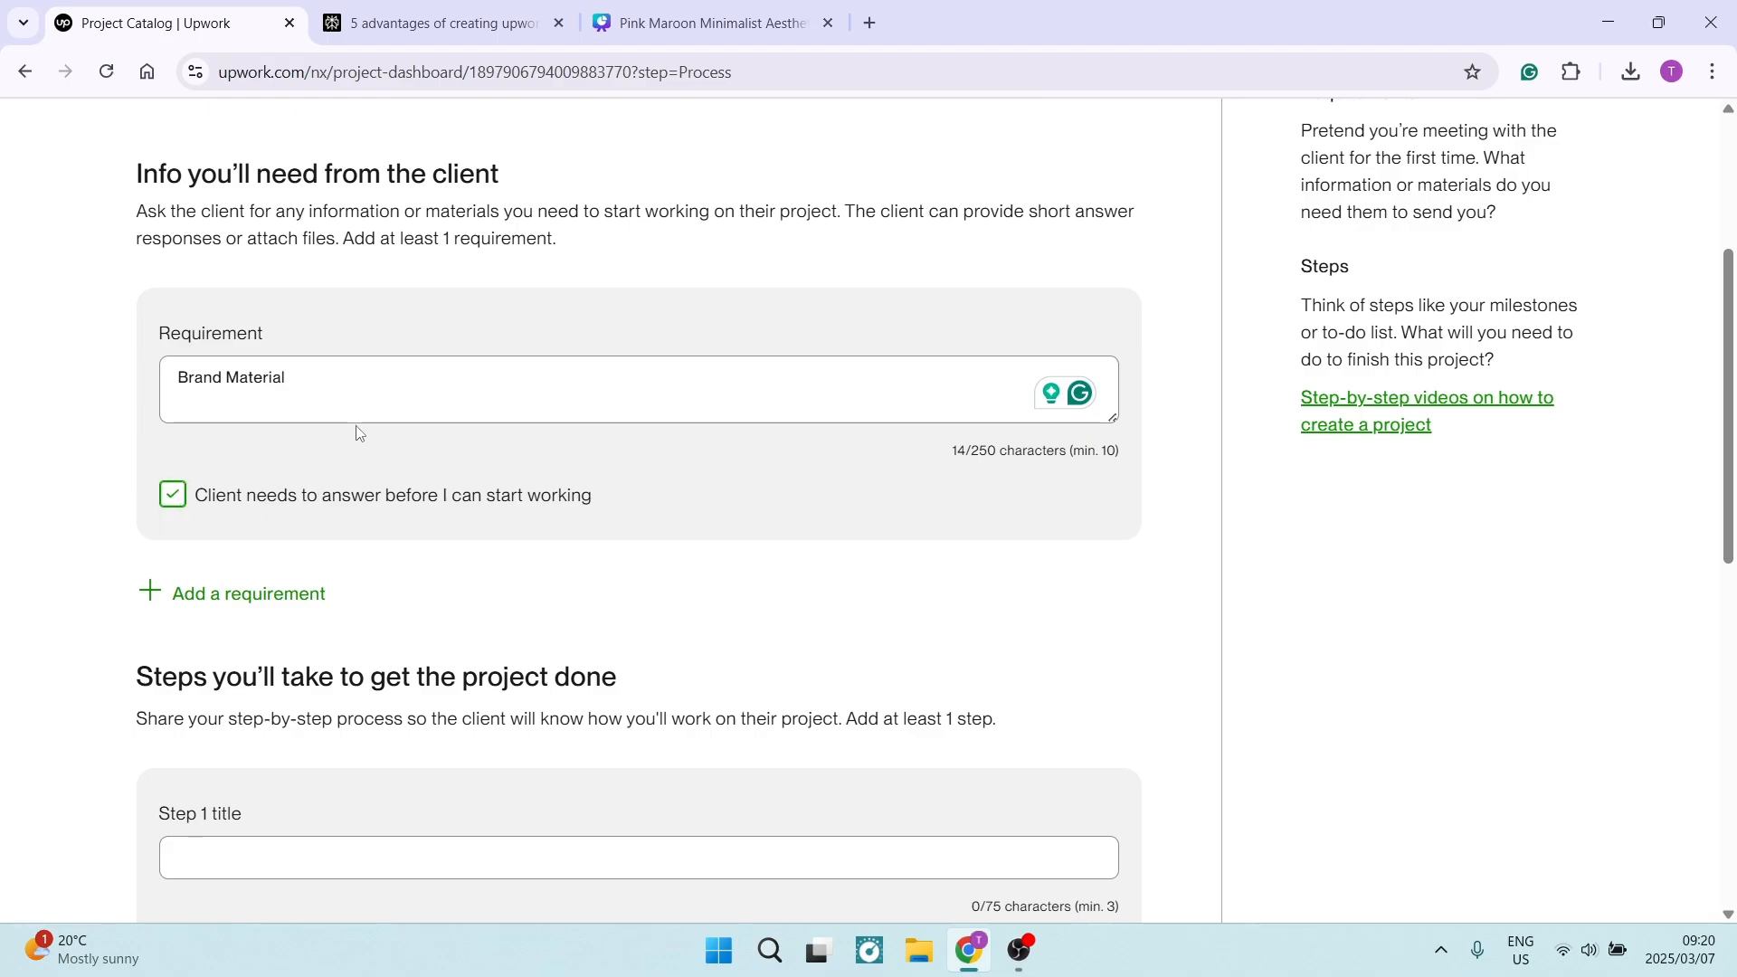
click(371, 393)
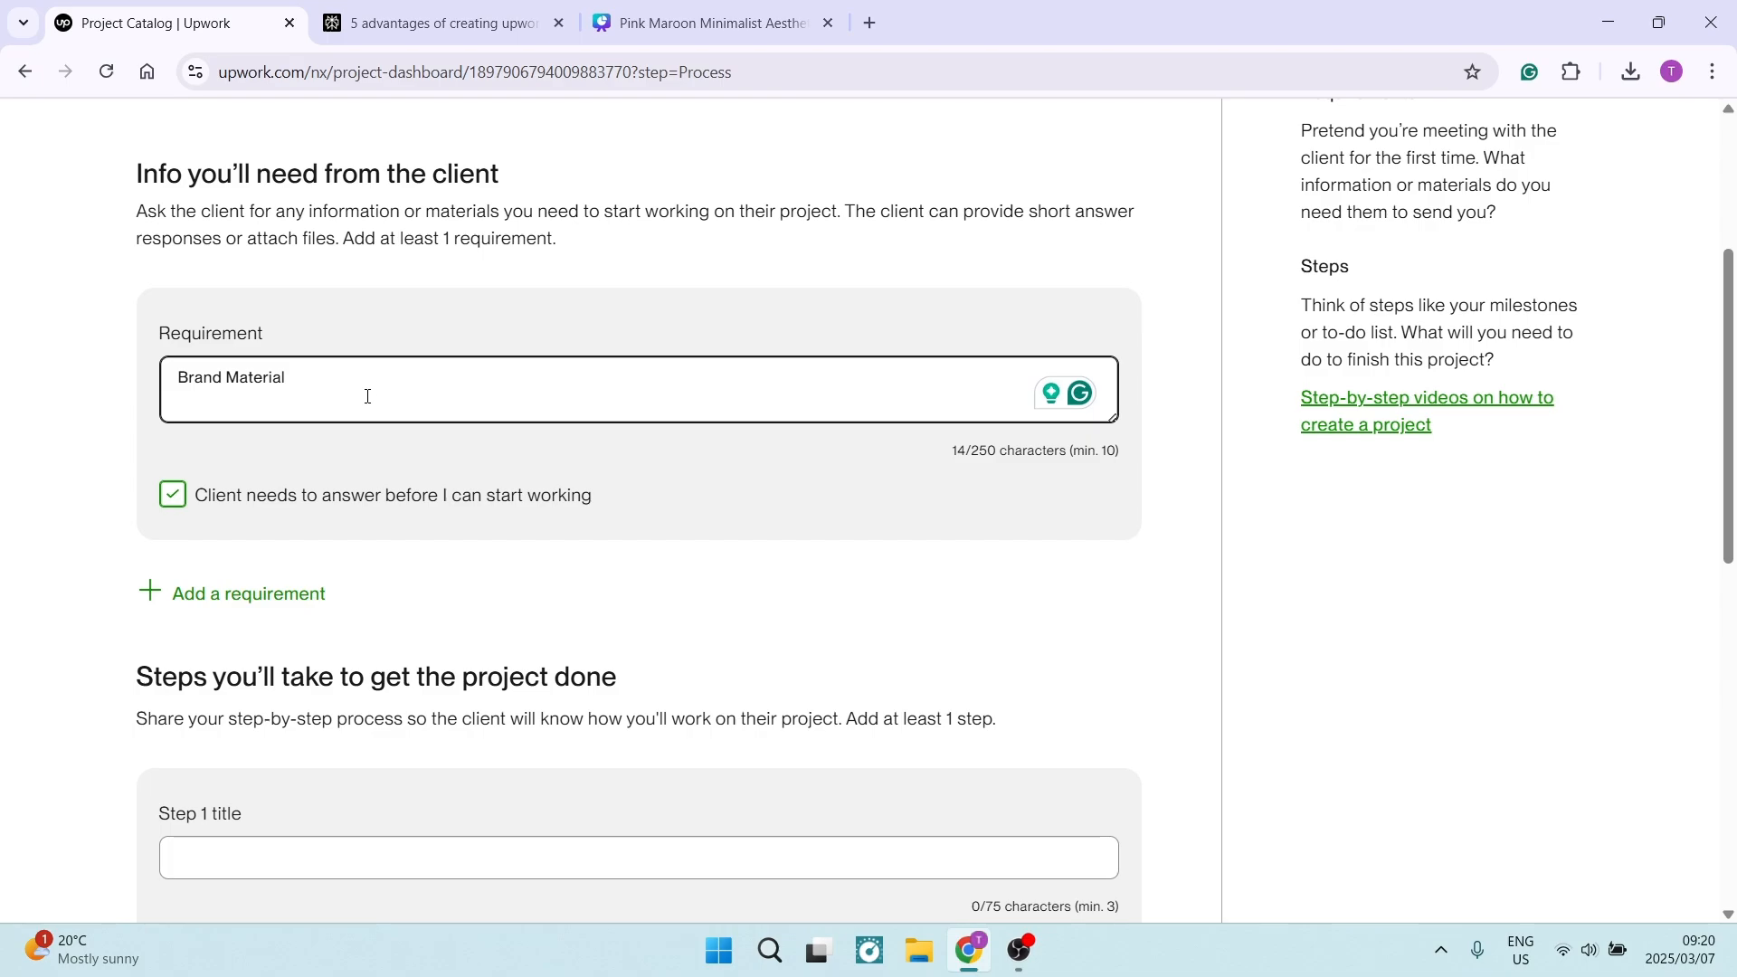
Add a second, blank client requirement below Brand Material
scroll(369, 397, down, 2)
click(150, 367)
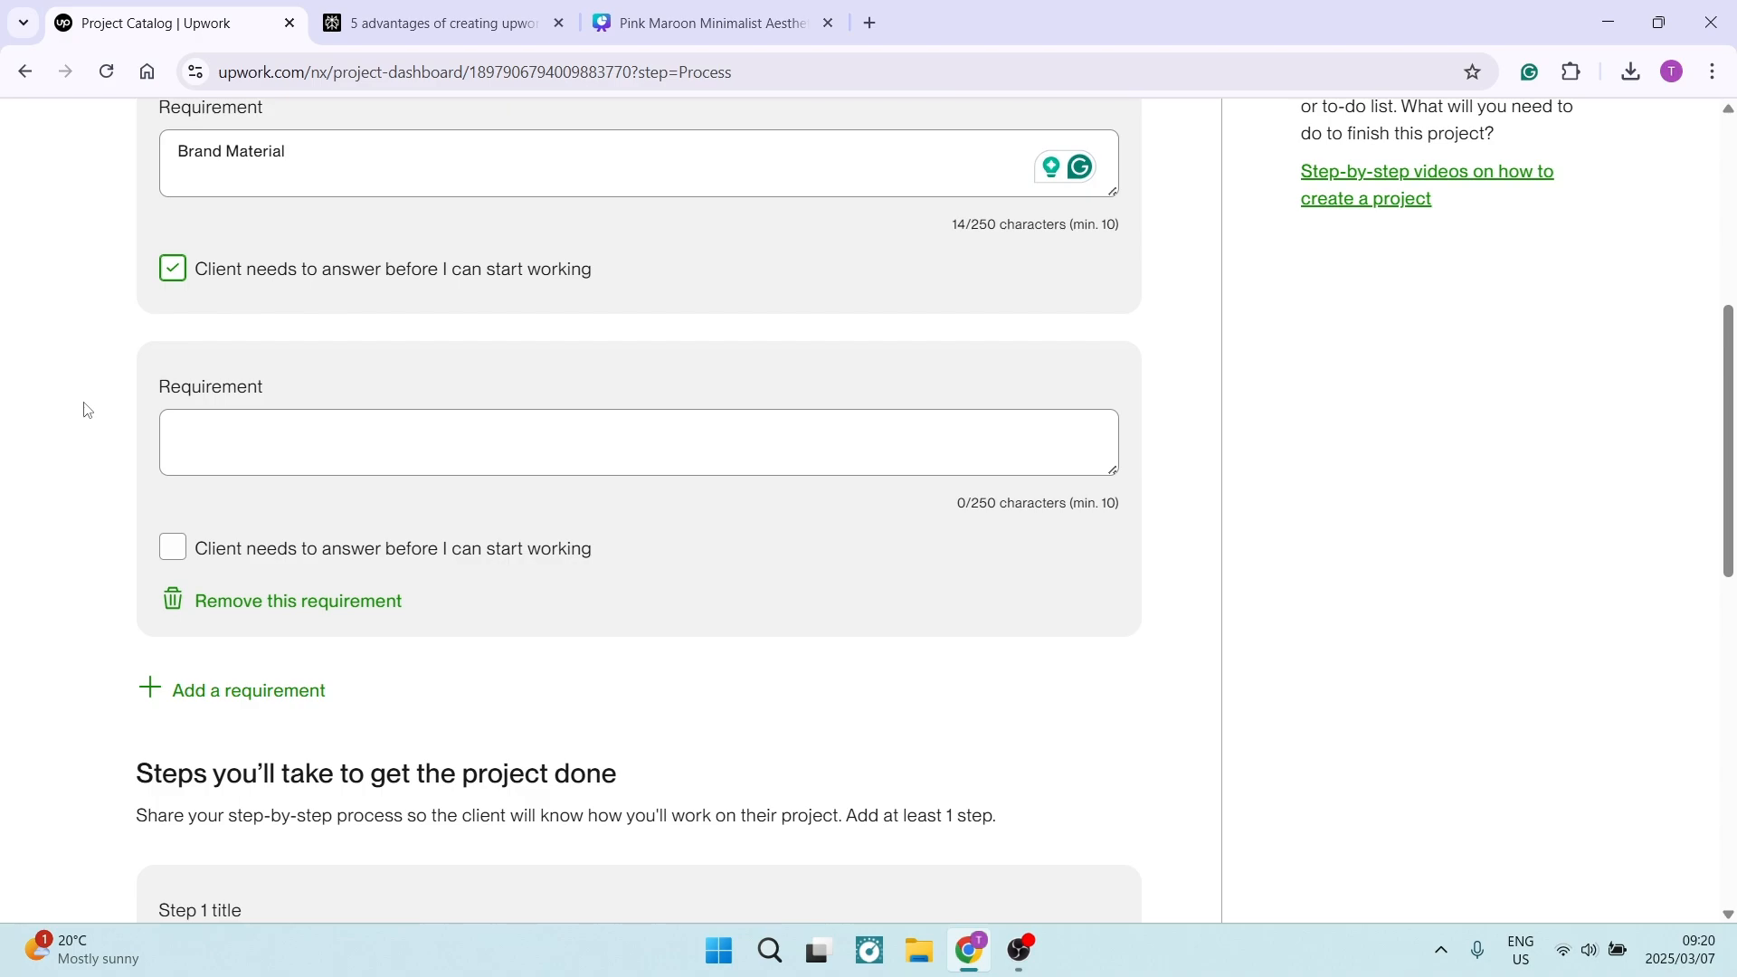
Title the first project step "Create a basic website" and open its optional description for entry
scroll(86, 452, down, 5)
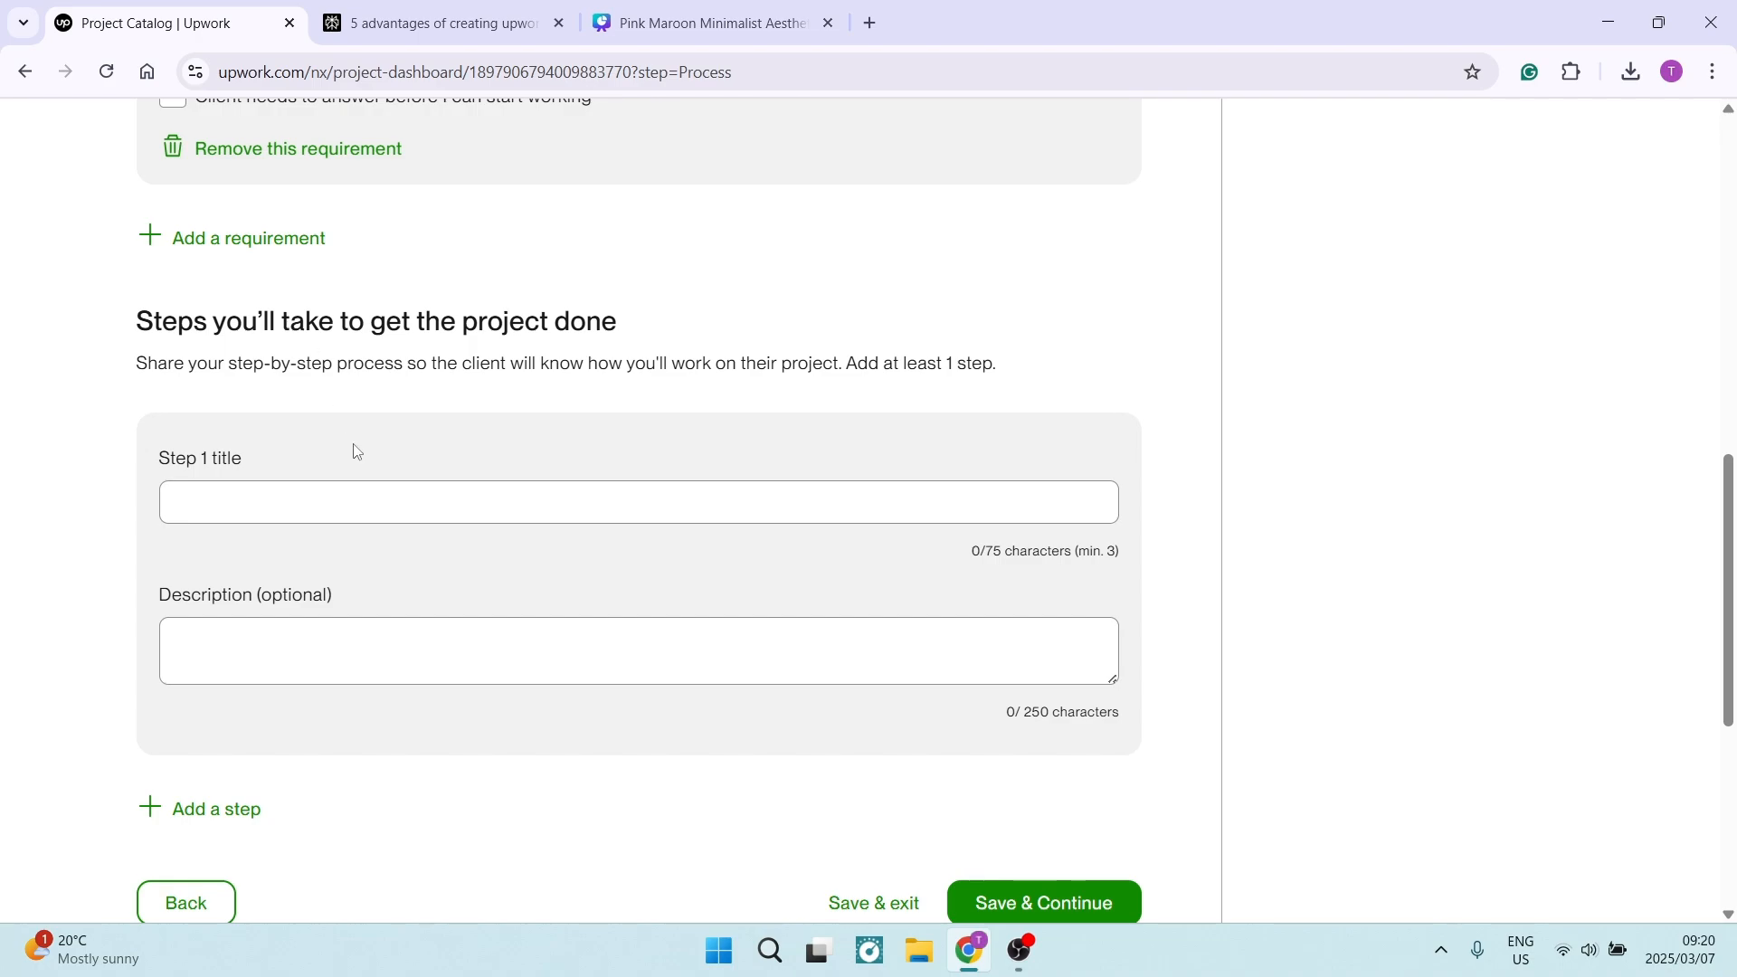
click(365, 494)
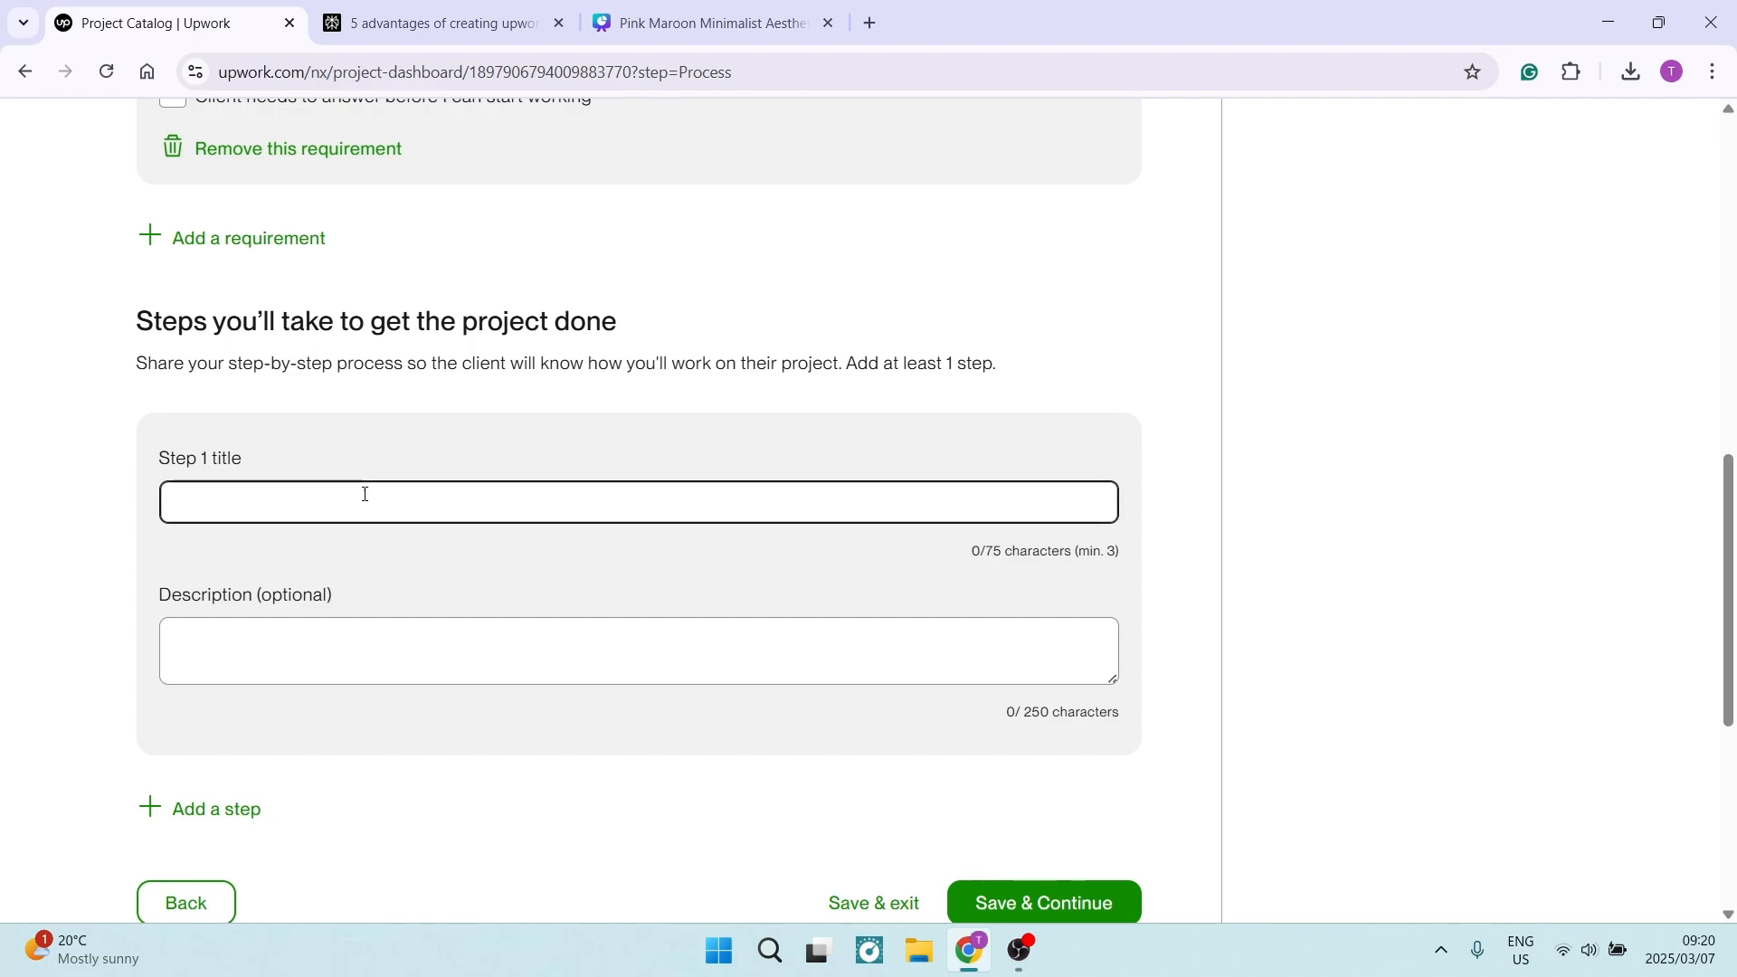
text(Create a basic website)
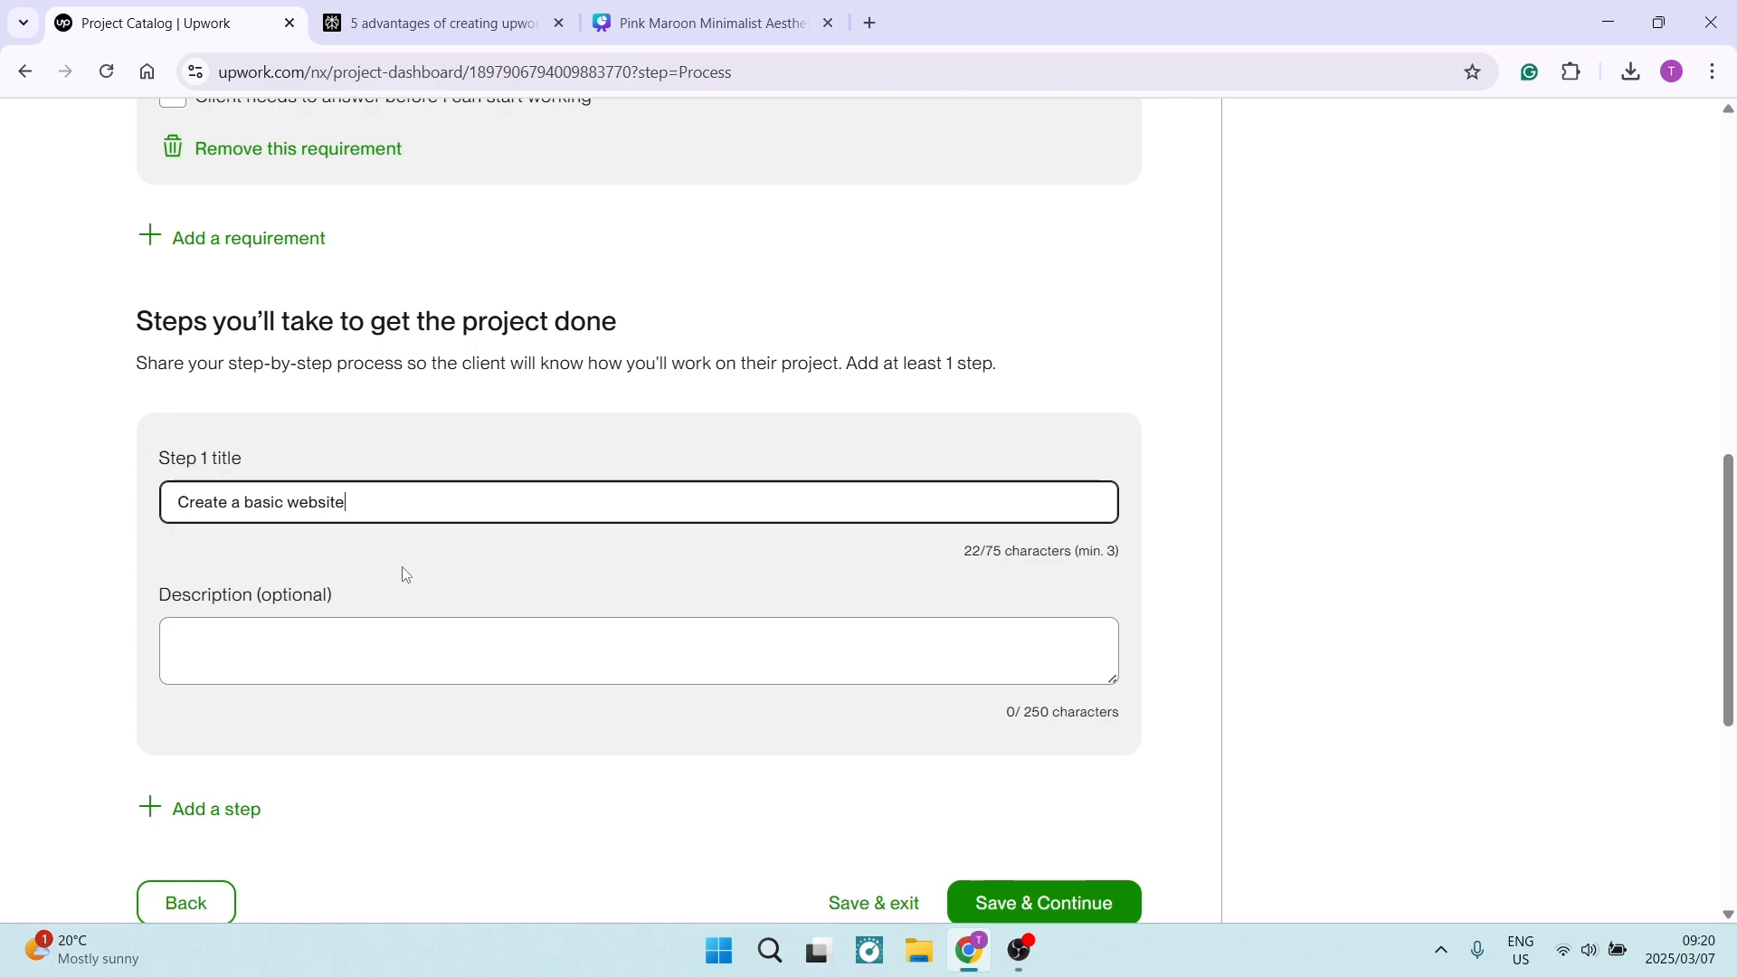
scroll(389, 583, down, 2)
scroll(421, 515, up, 1)
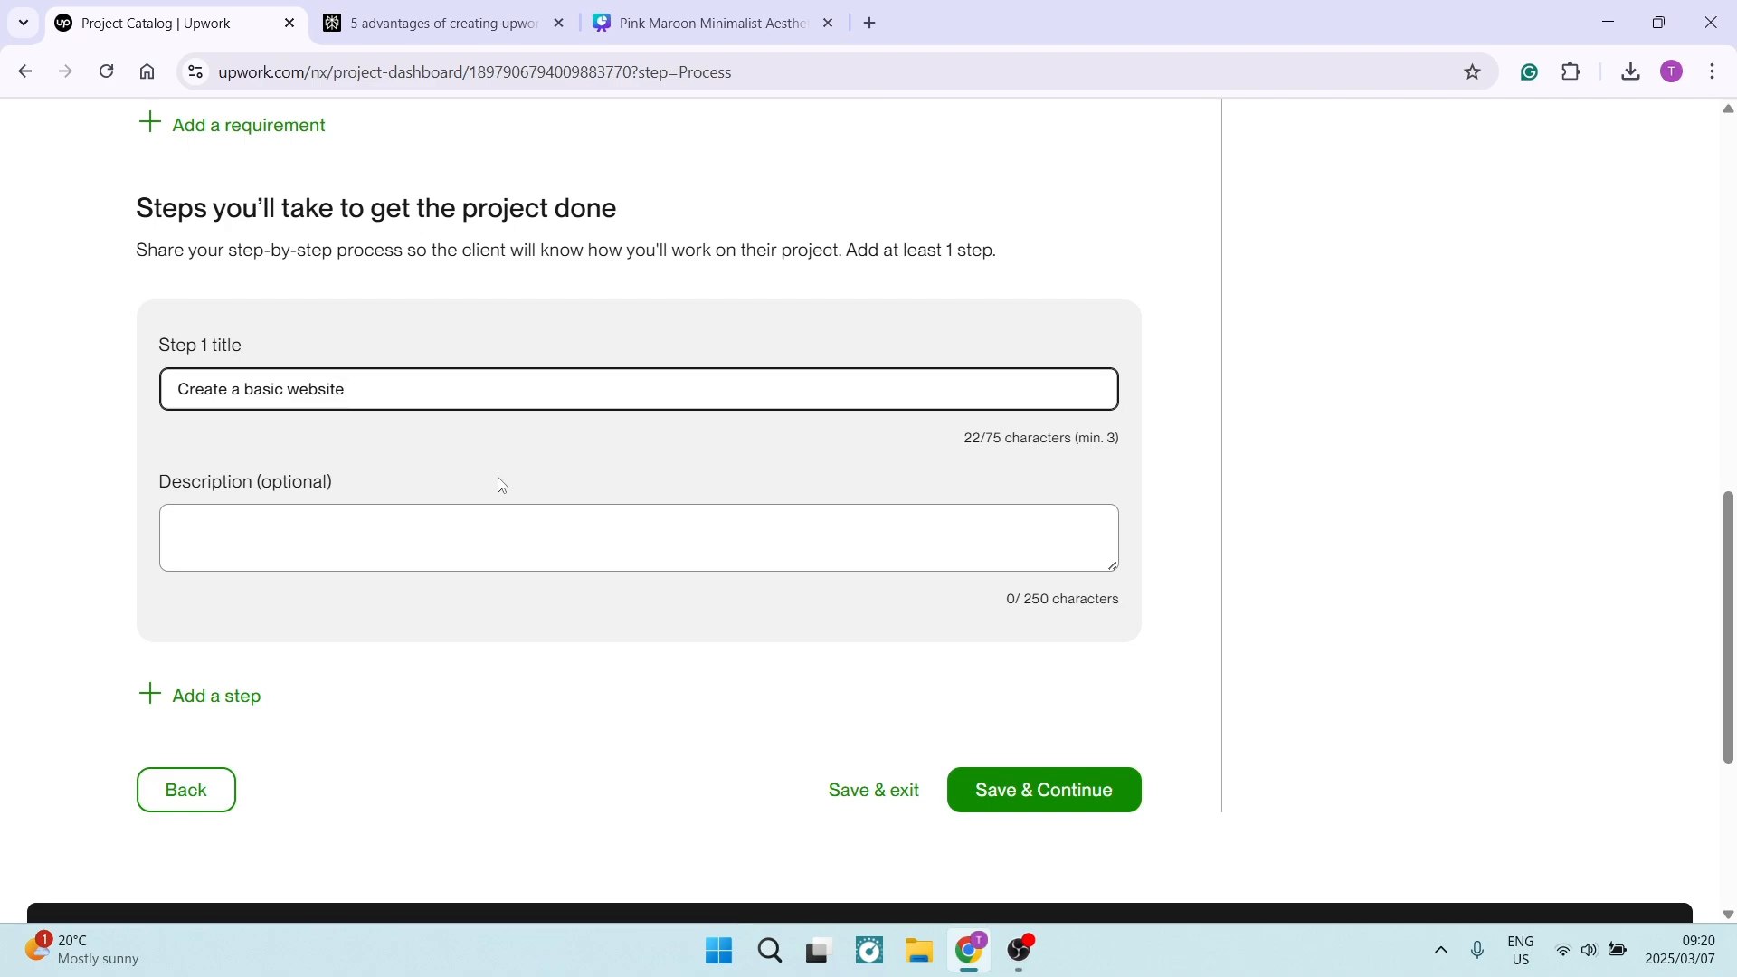
click(428, 545)
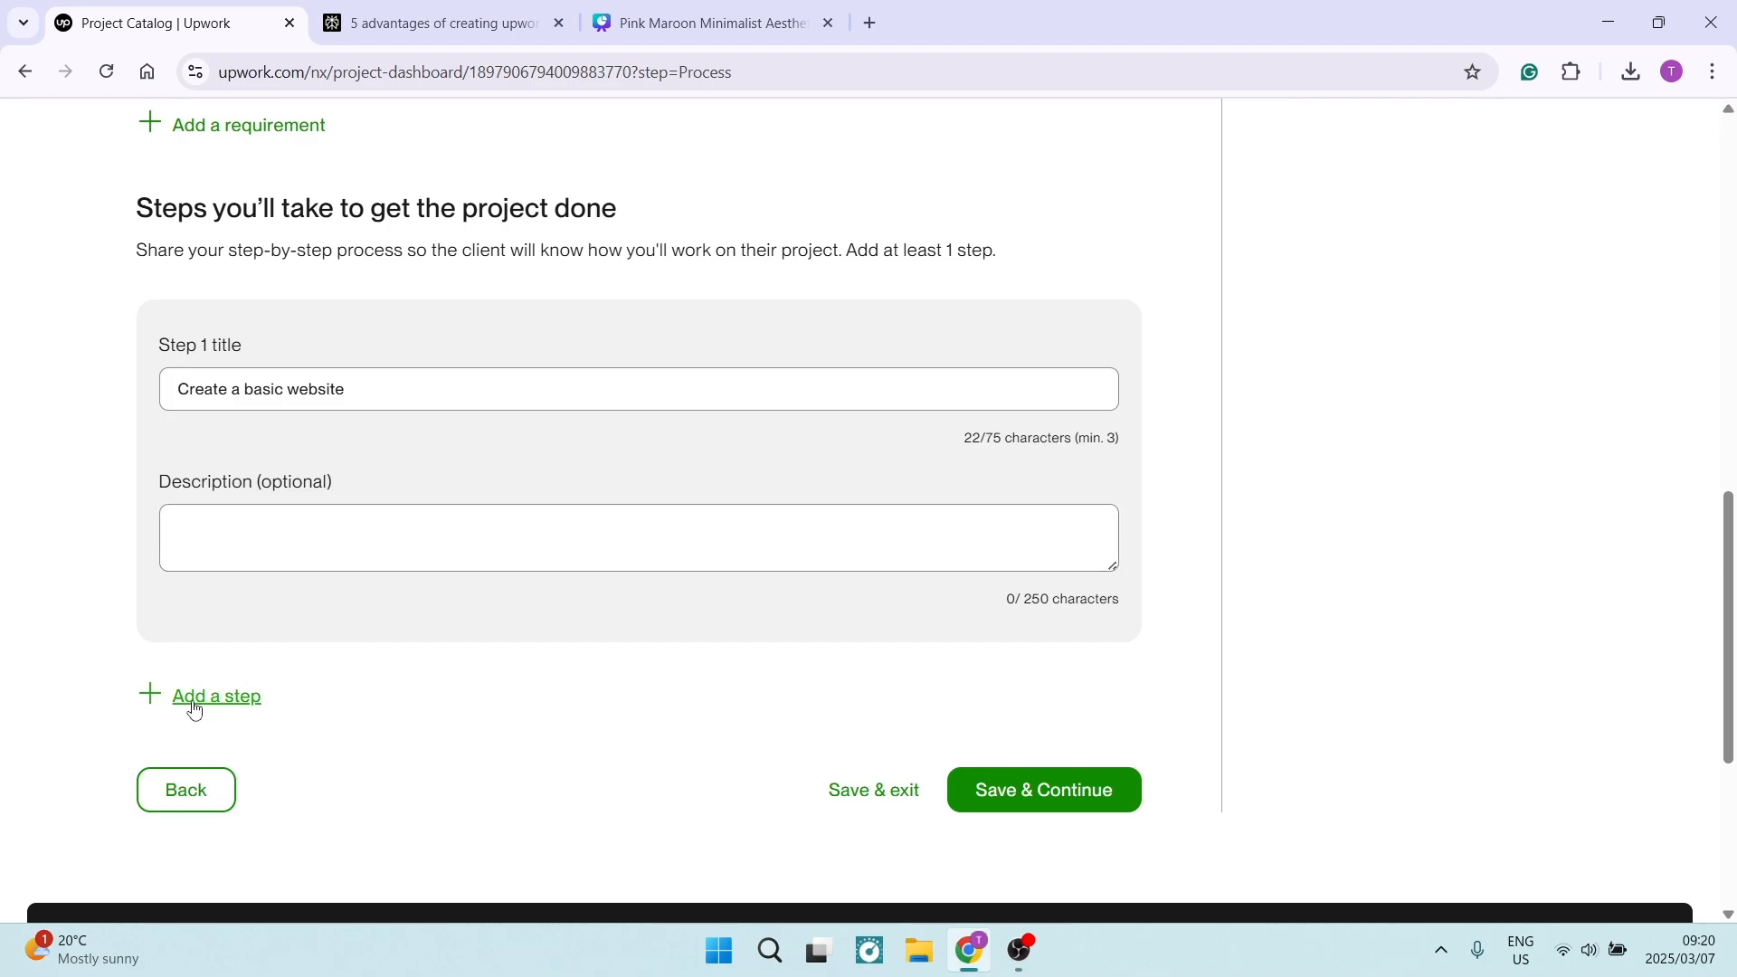
Remove the blank second client requirement and review the remaining requirements and steps
scroll(195, 711, up, 7)
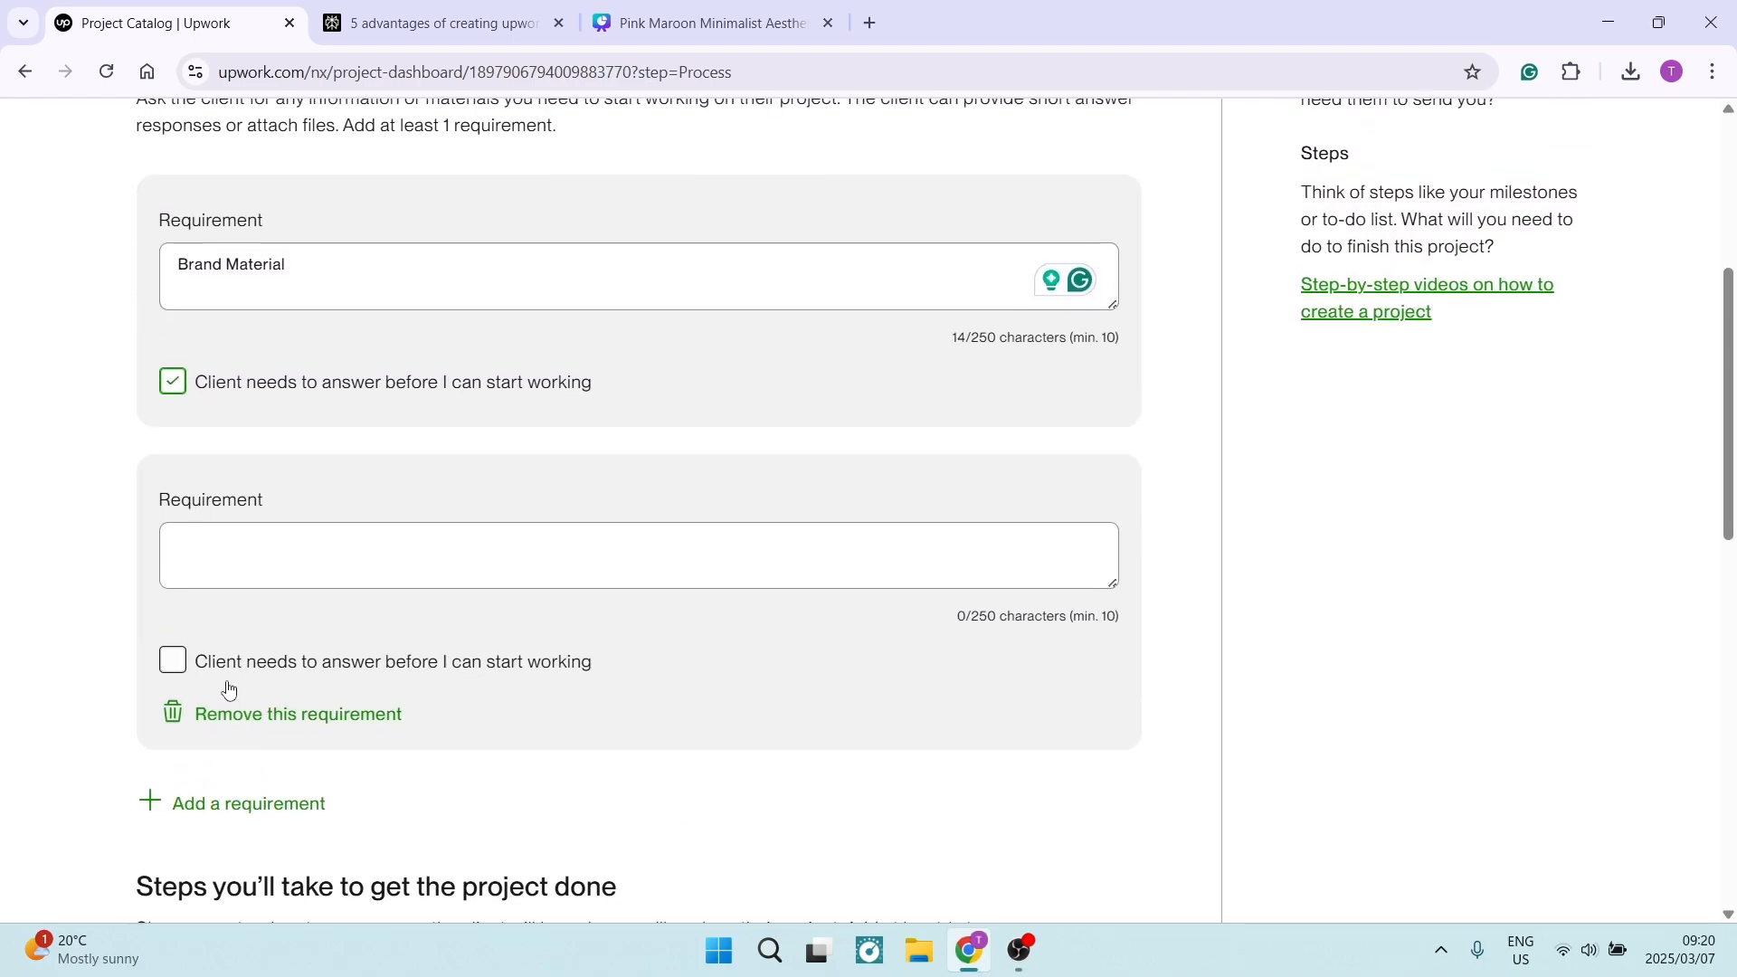
click(240, 721)
scroll(601, 496, up, 3)
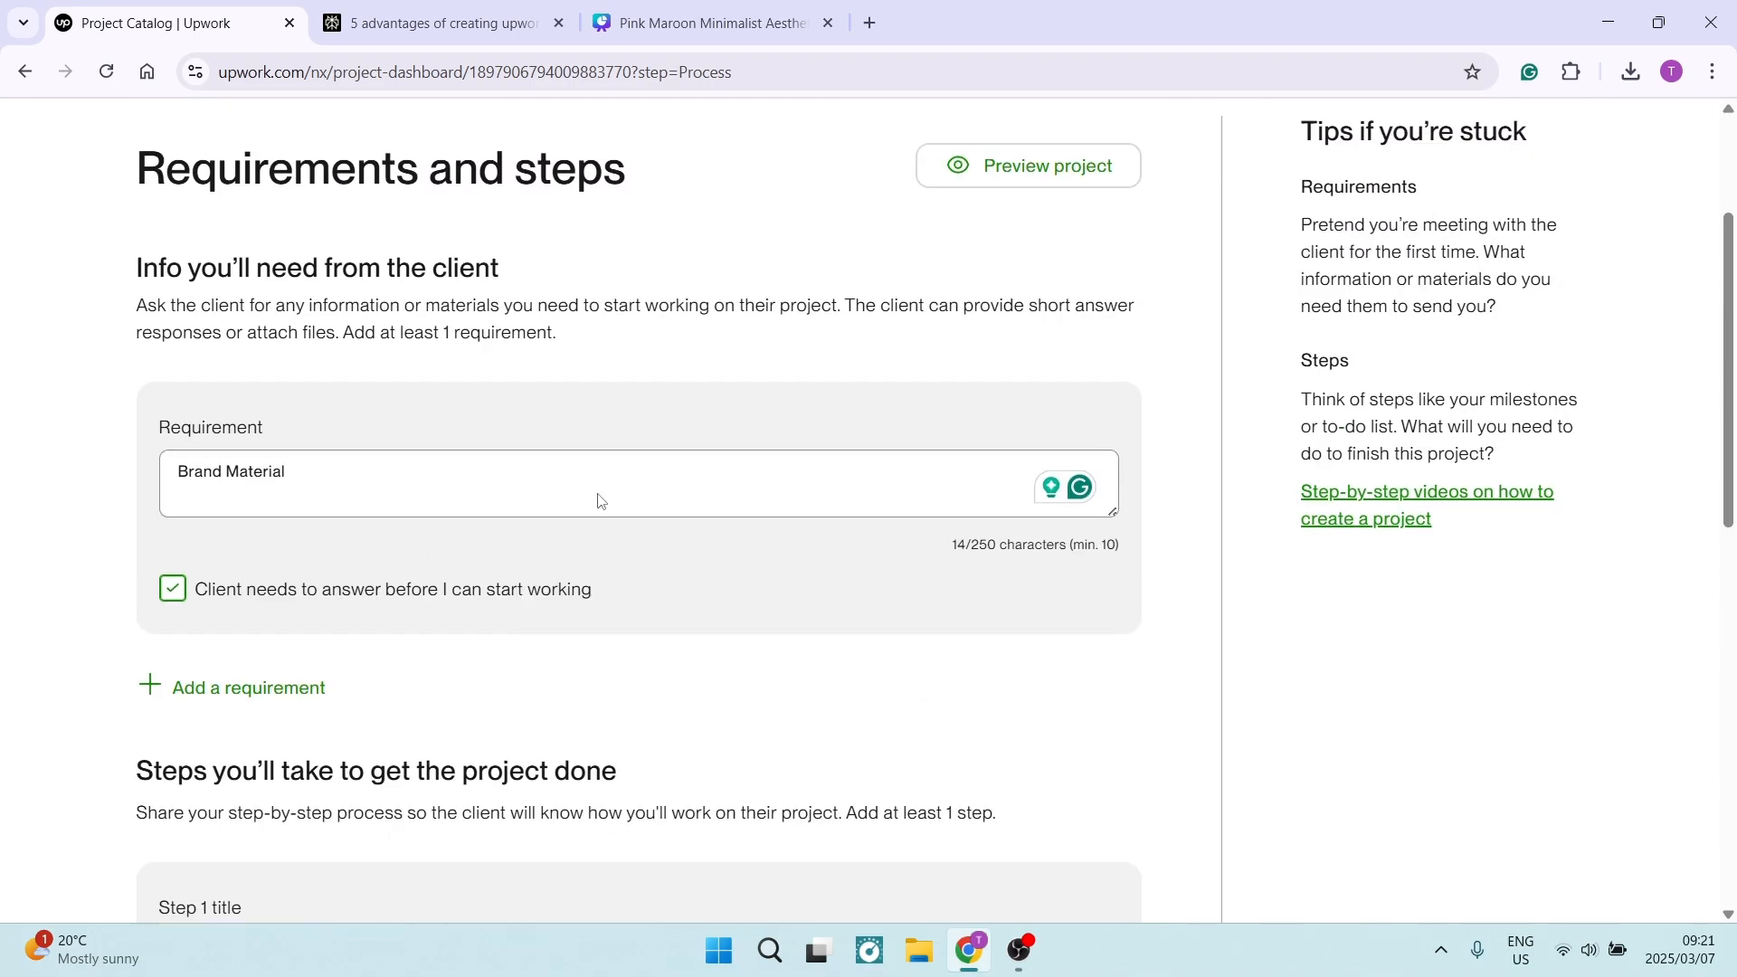
scroll(601, 498, down, 9)
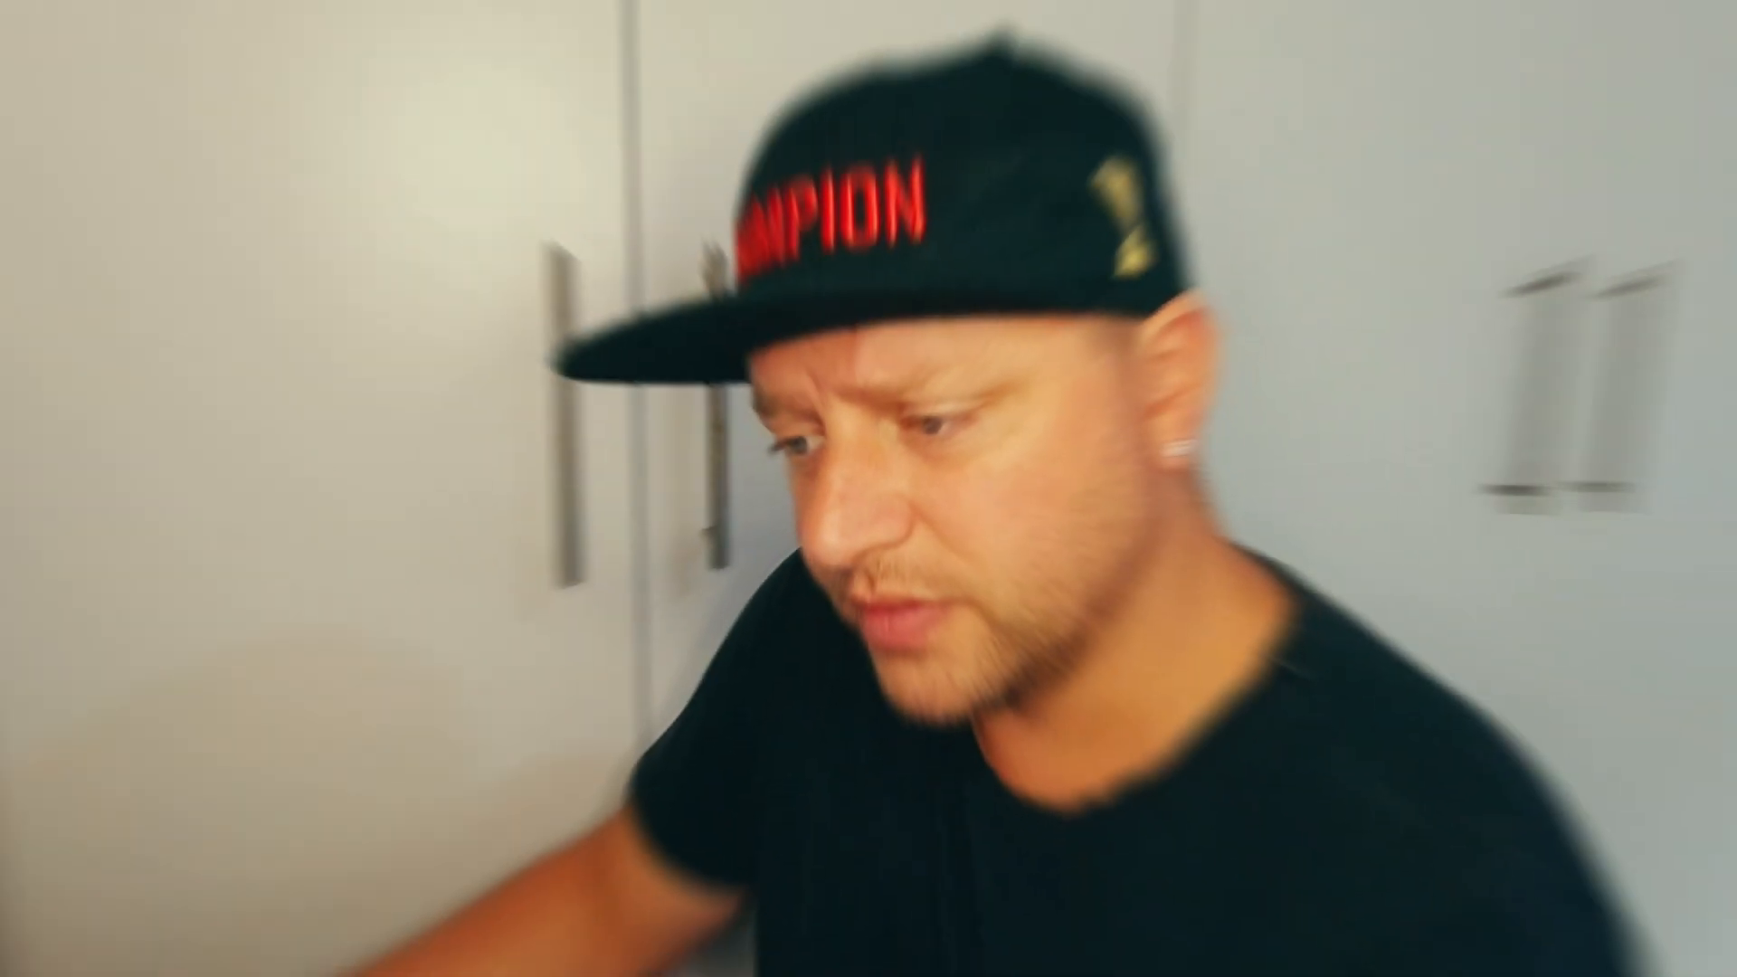